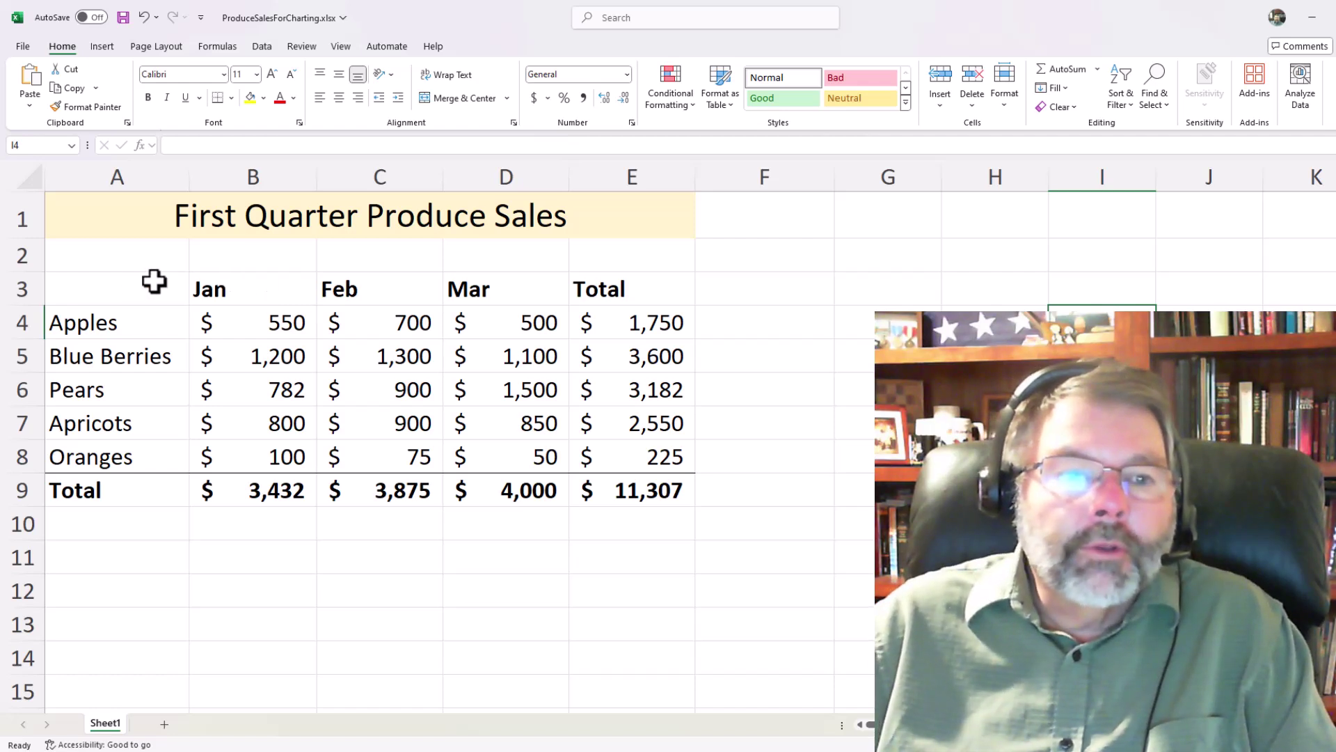
Insert a 2-D clustered column chart from the range A3:D8 and delete that chart
left_click(103, 283)
left_click_drag(103, 284, 480, 443)
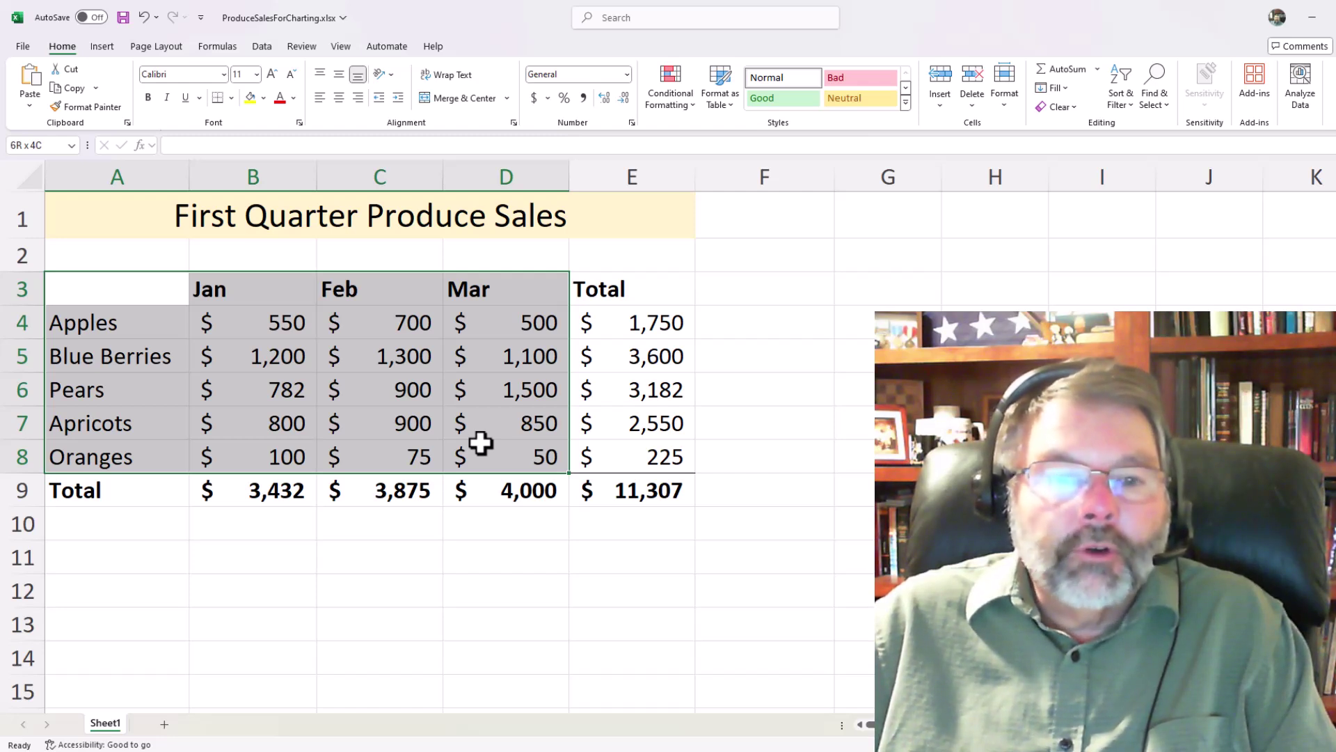
left_click_drag(481, 443, 476, 438)
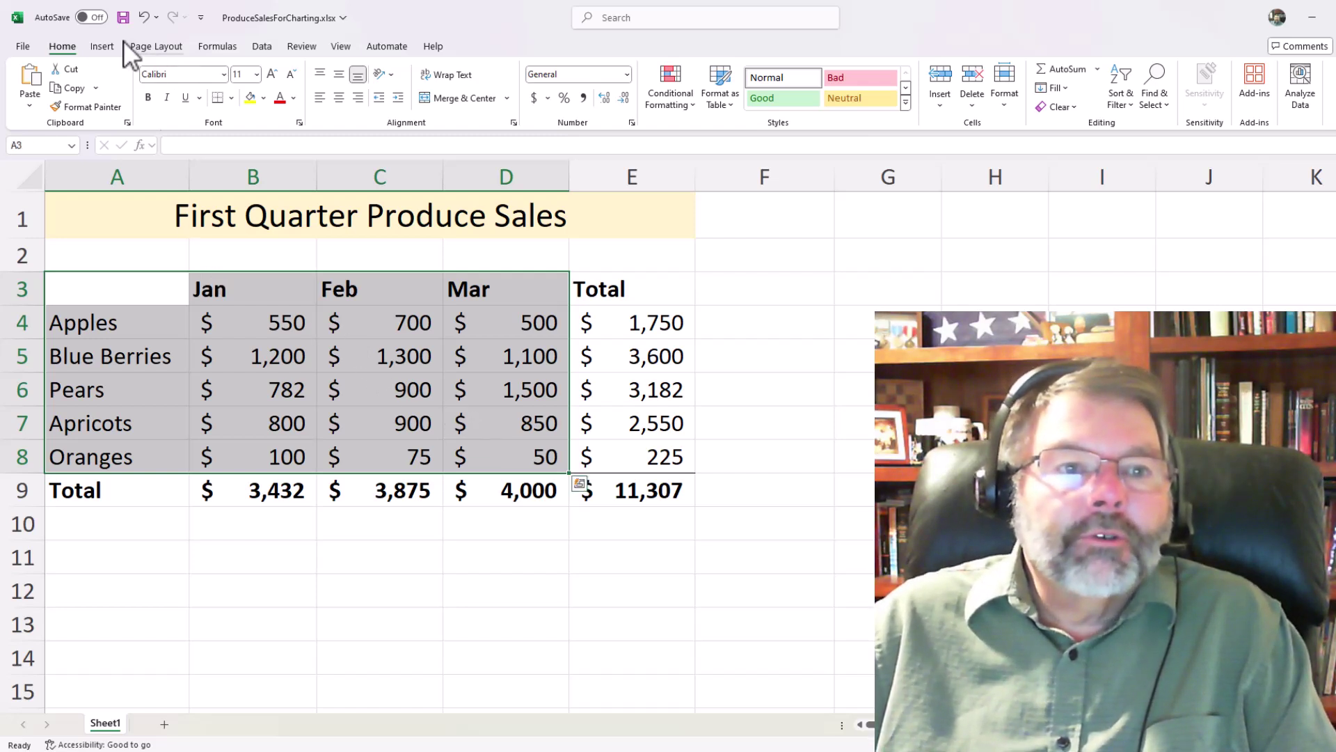
left_click(104, 46)
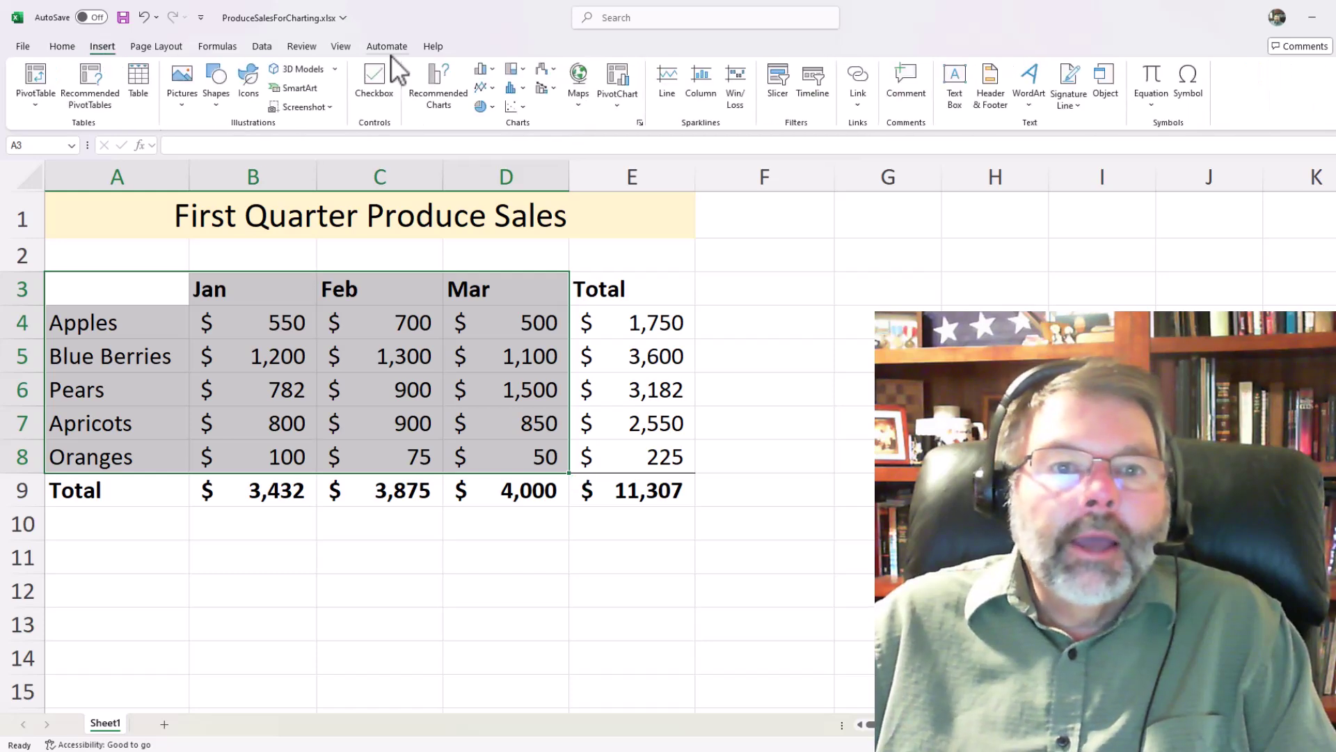
left_click(489, 68)
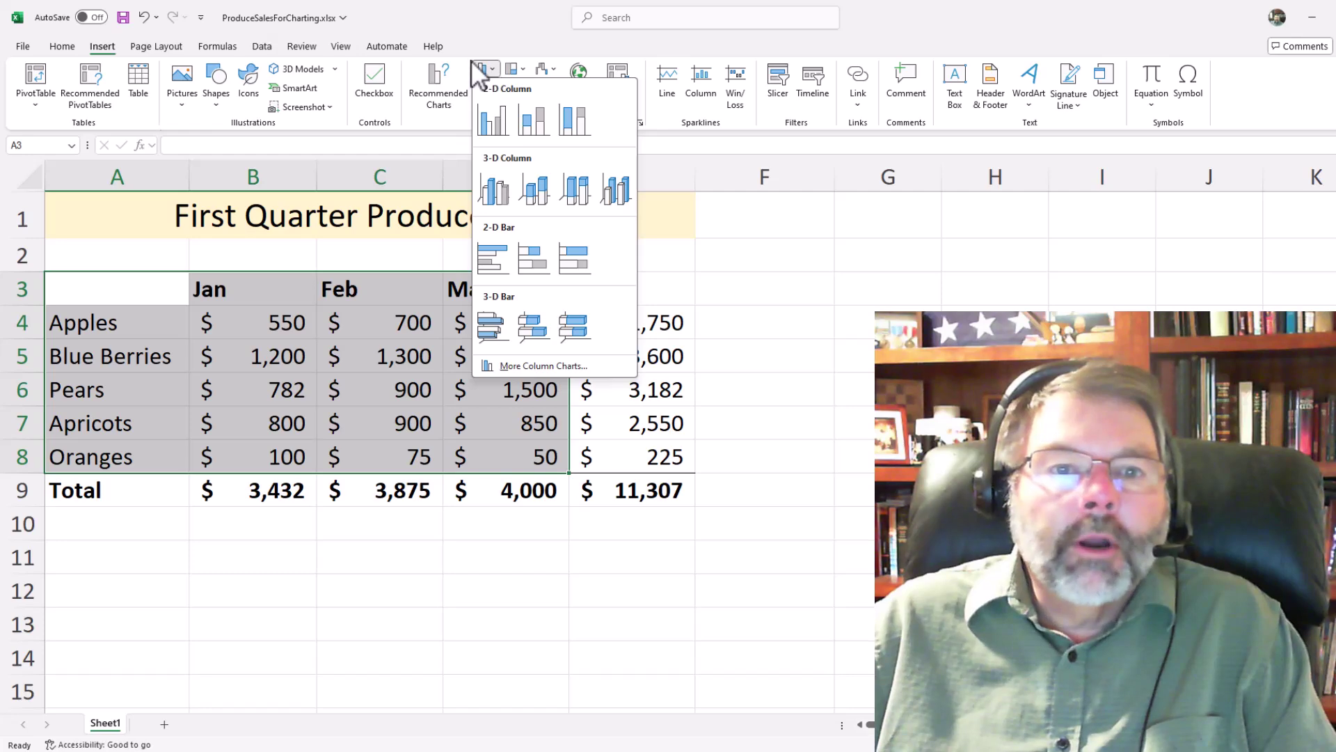
left_click(492, 116)
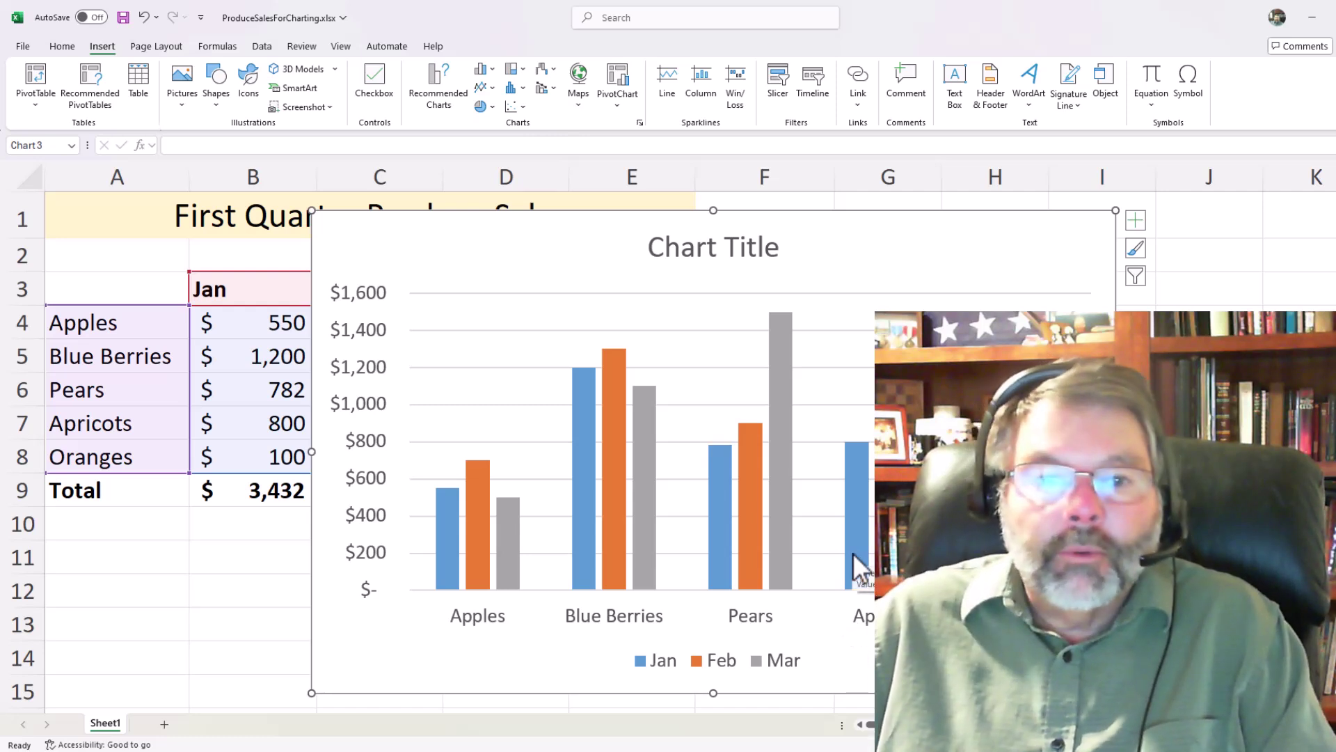
left_click(997, 256)
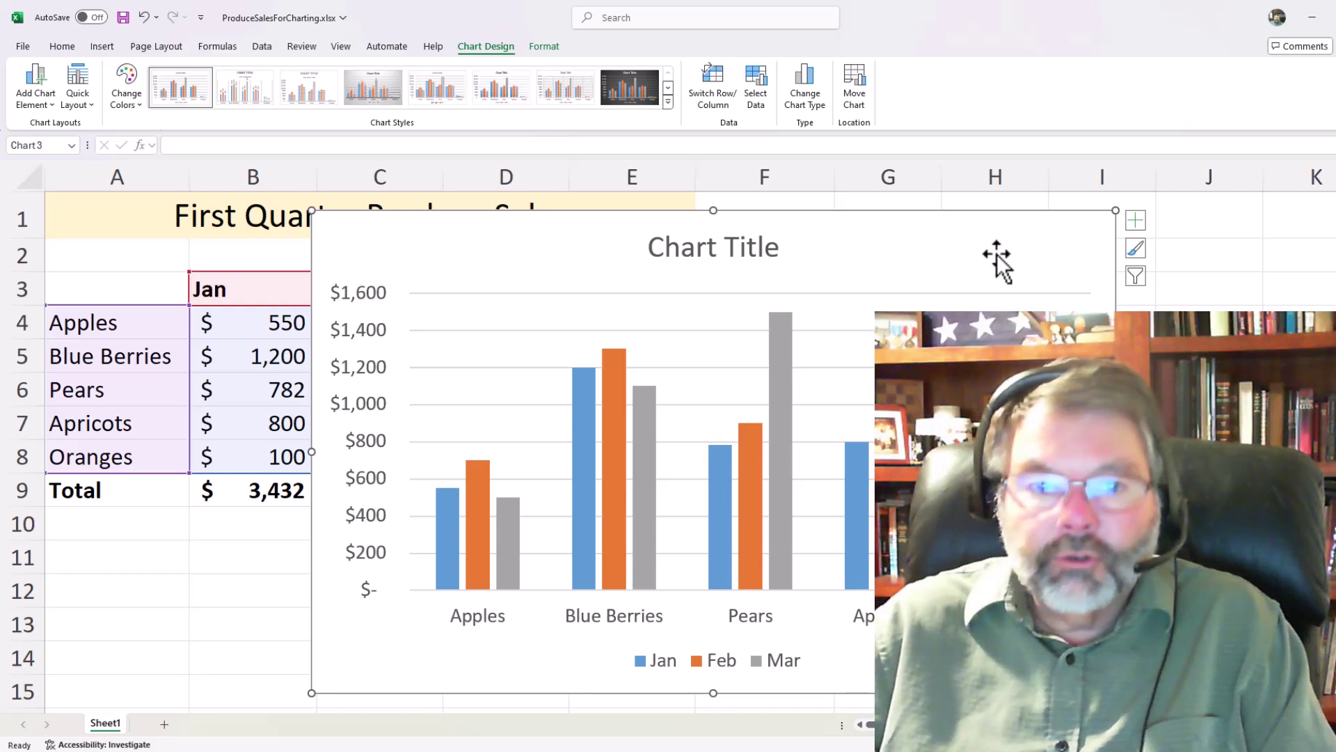
key("Delete")
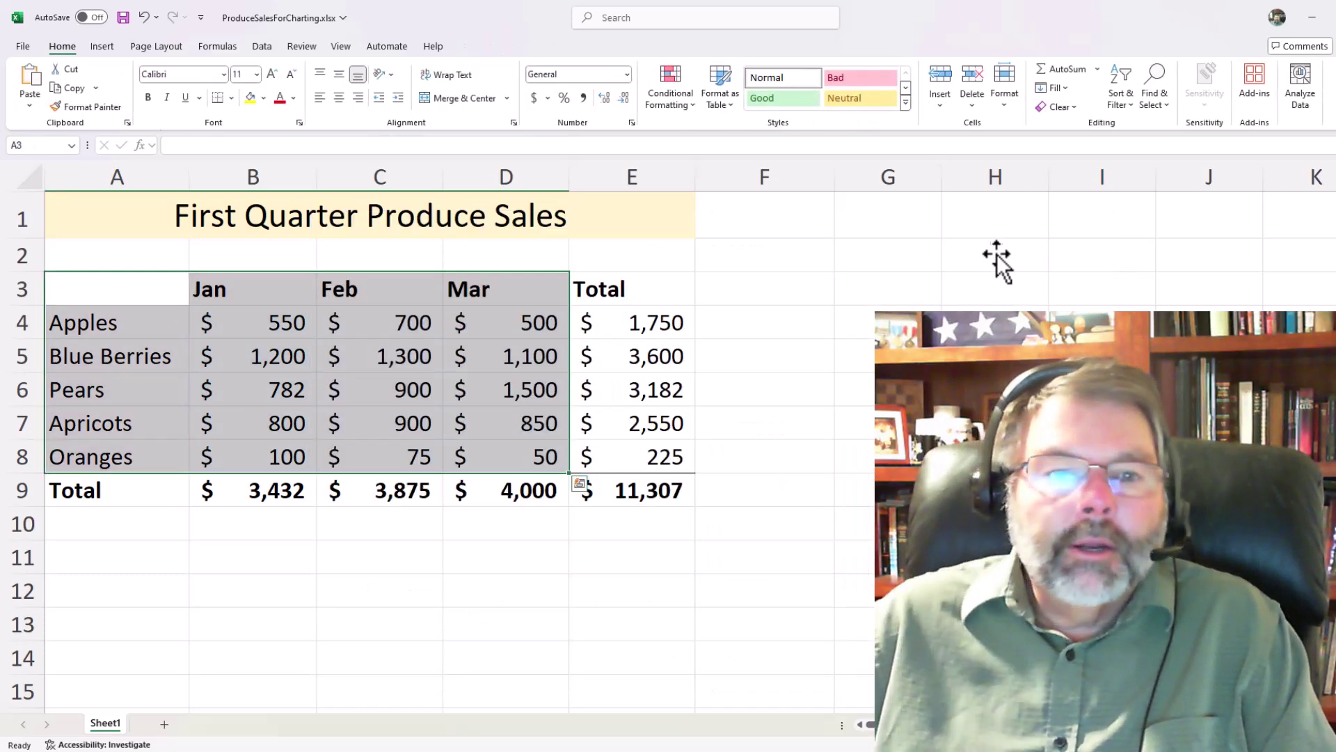
left_click(267, 325)
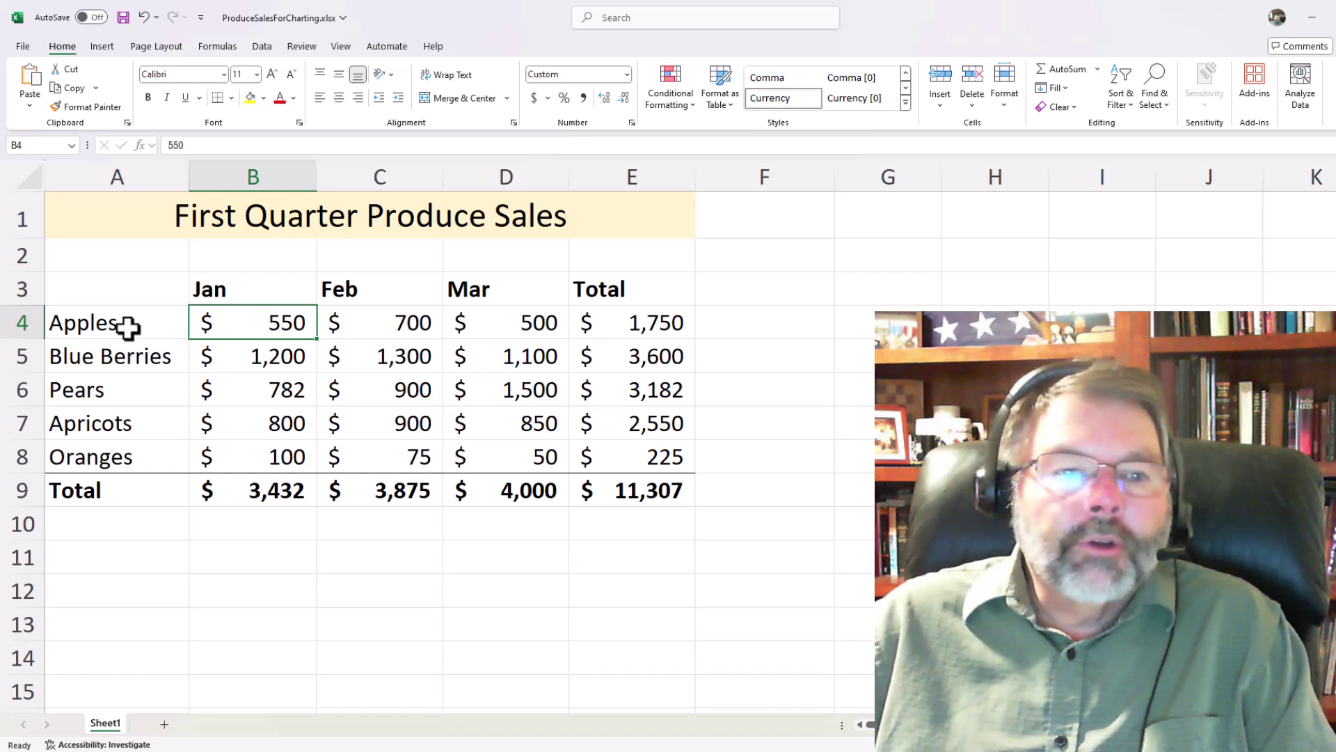
mouse_move(95, 322)
left_mouse_down()
mouse_move(98, 346)
mouse_move(289, 427)
mouse_move(501, 449)
mouse_move(420, 427)
mouse_move(113, 408)
mouse_move(96, 322)
left_mouse_up()
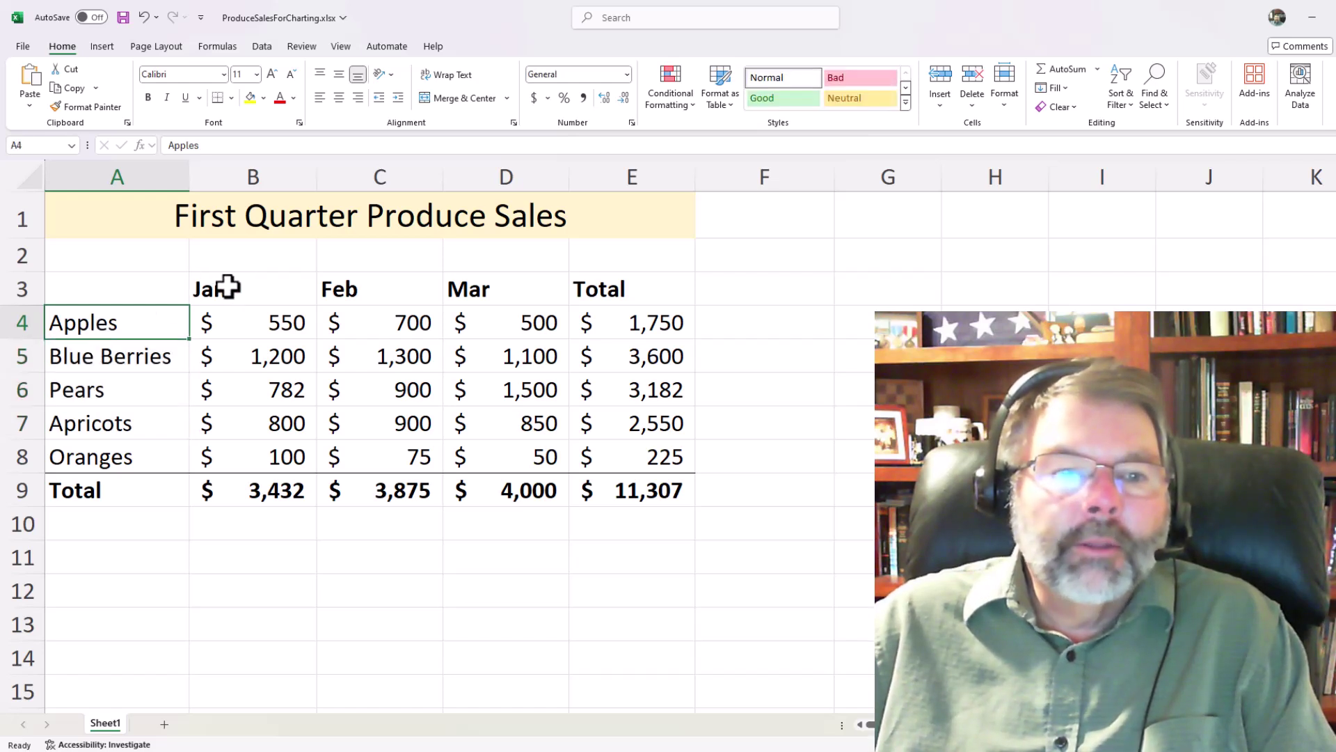
left_click_drag(205, 288, 510, 274)
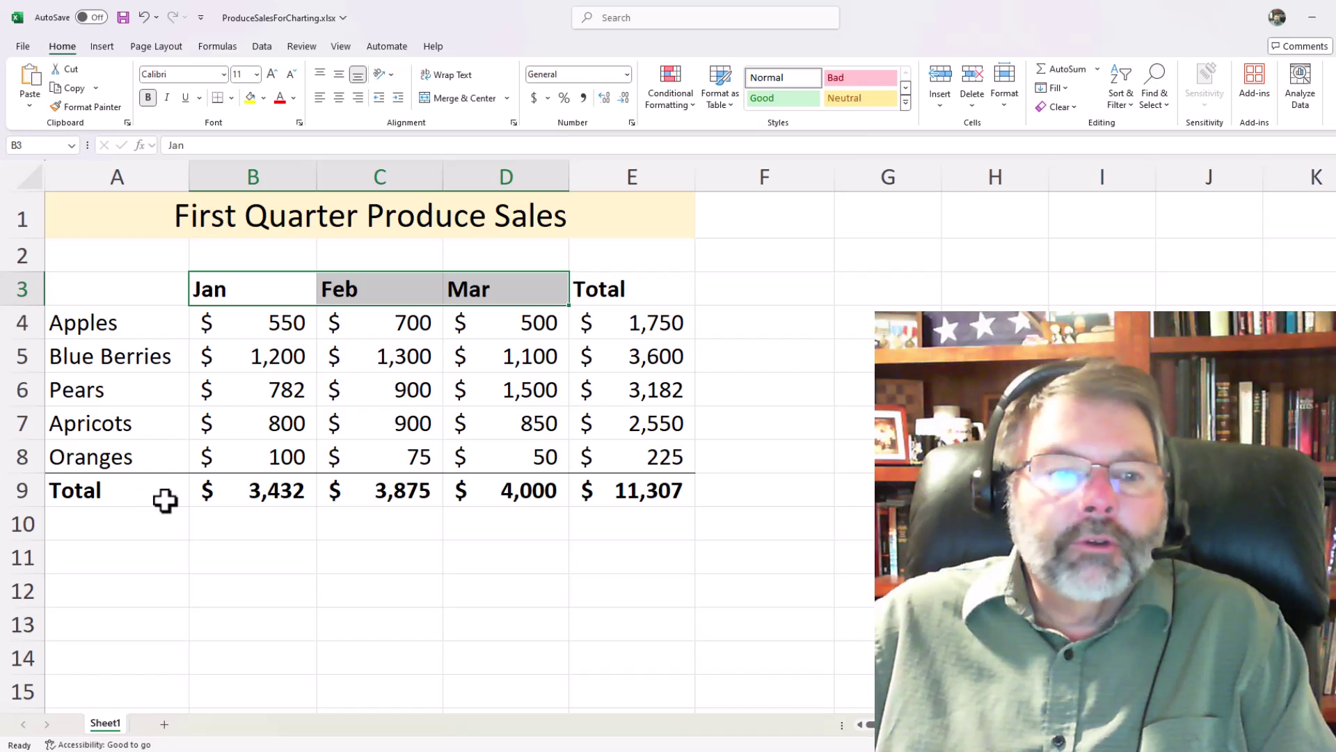
left_click_drag(223, 492, 508, 496)
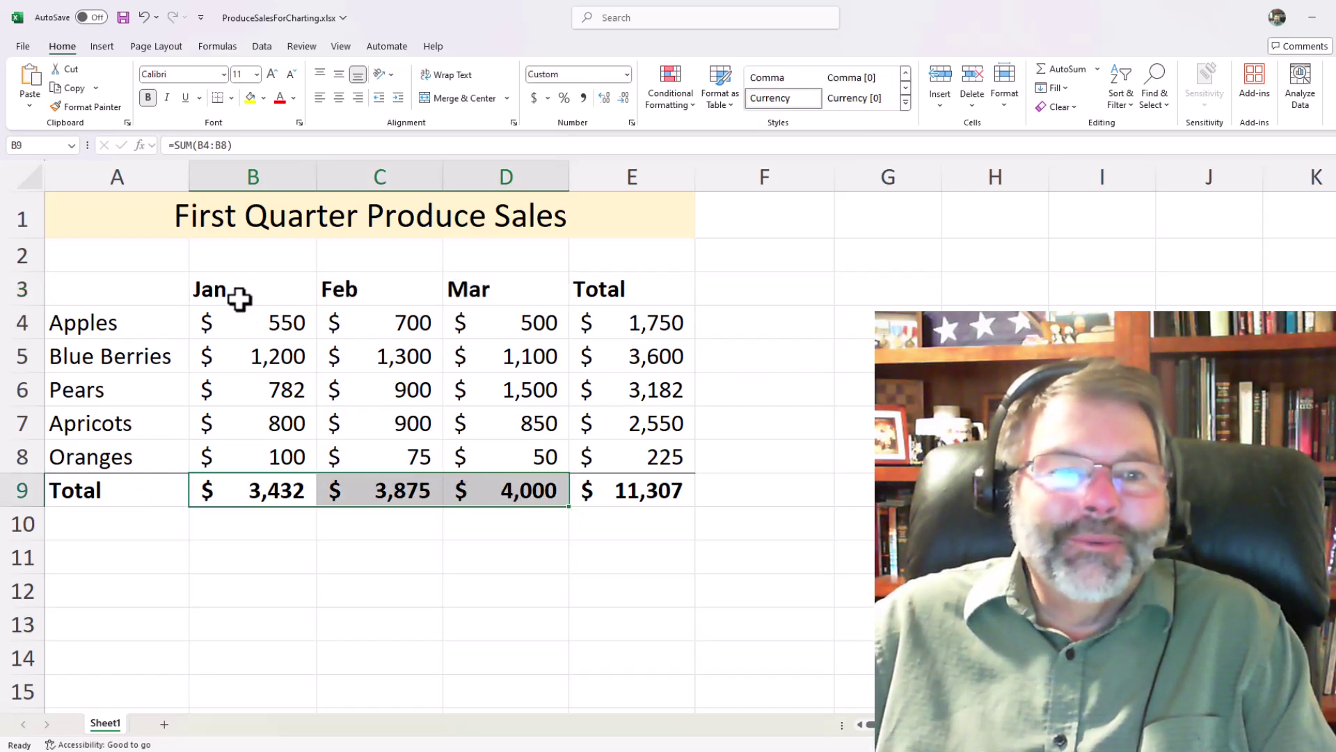
Insert a 2-D clustered column chart from the Jan–Mar headings in B3:D3 and the monthly totals in B9:D9
left_click_drag(236, 289, 473, 276)
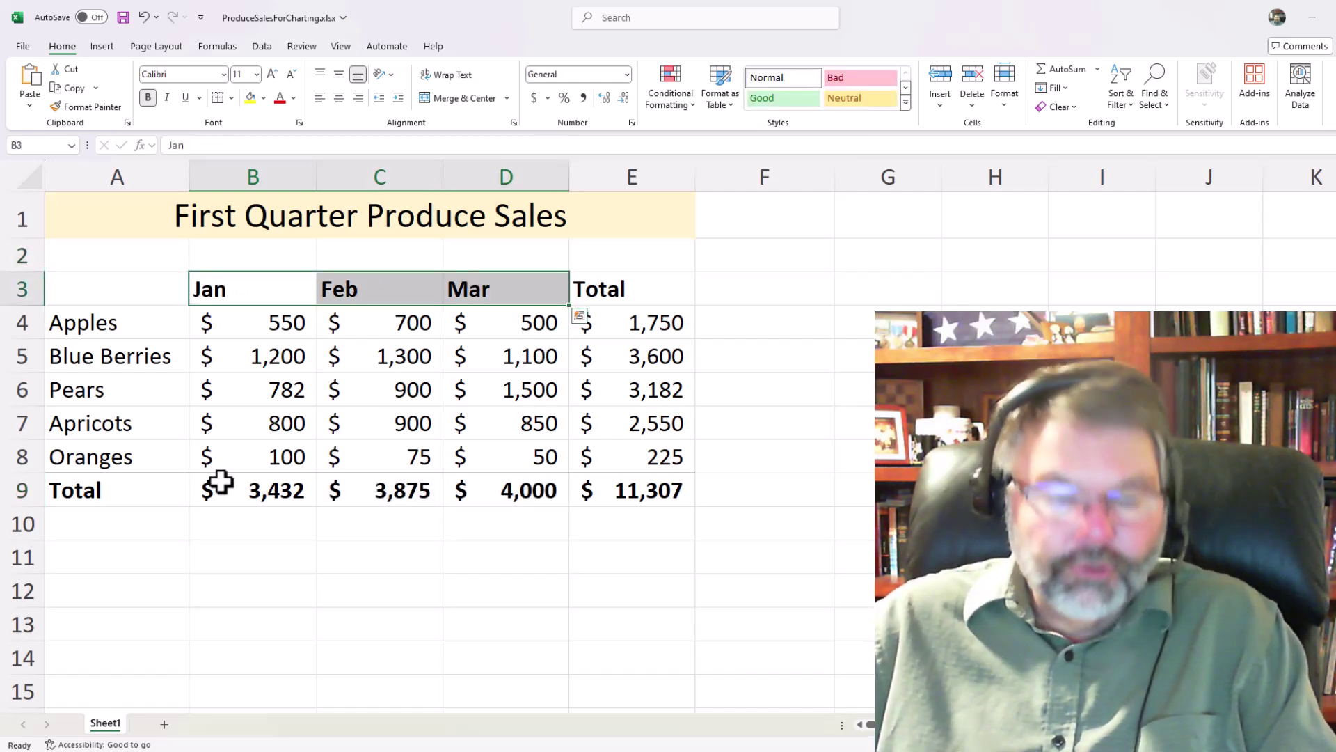
left_click_drag(232, 486, 486, 487)
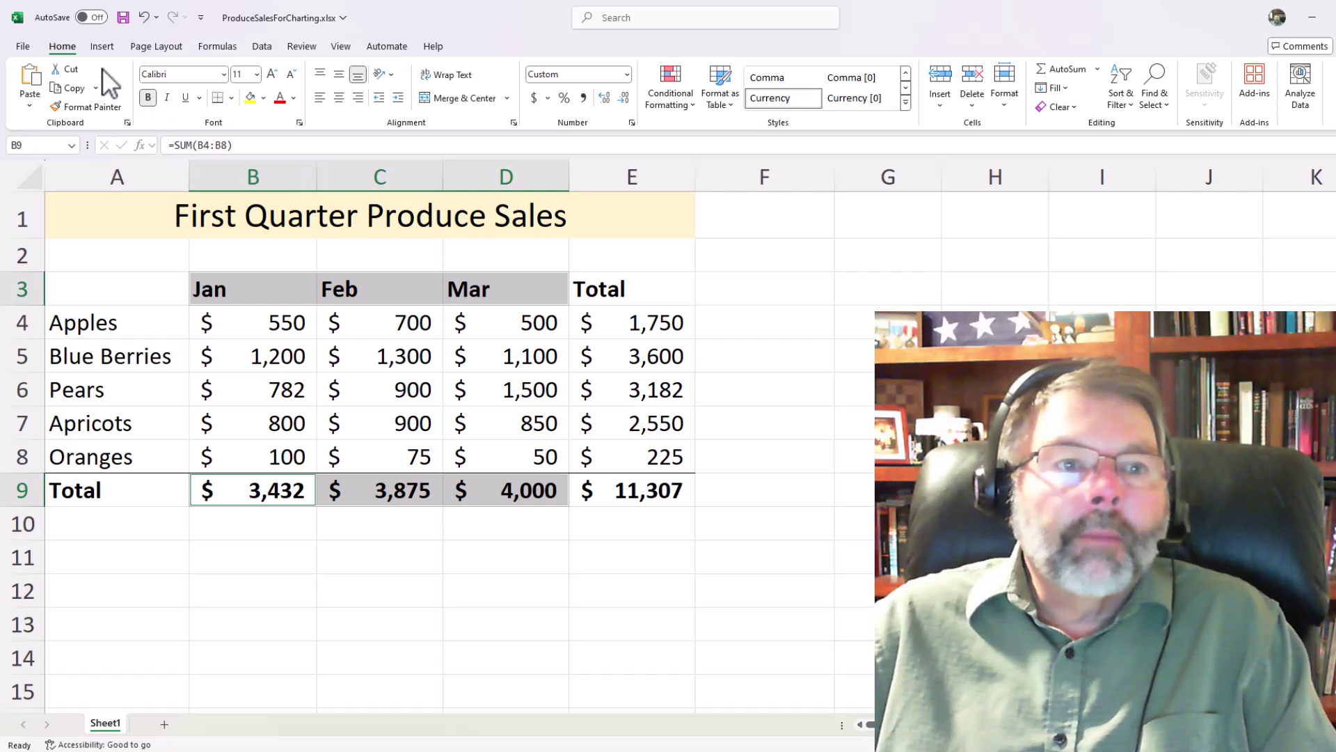
left_click(105, 44)
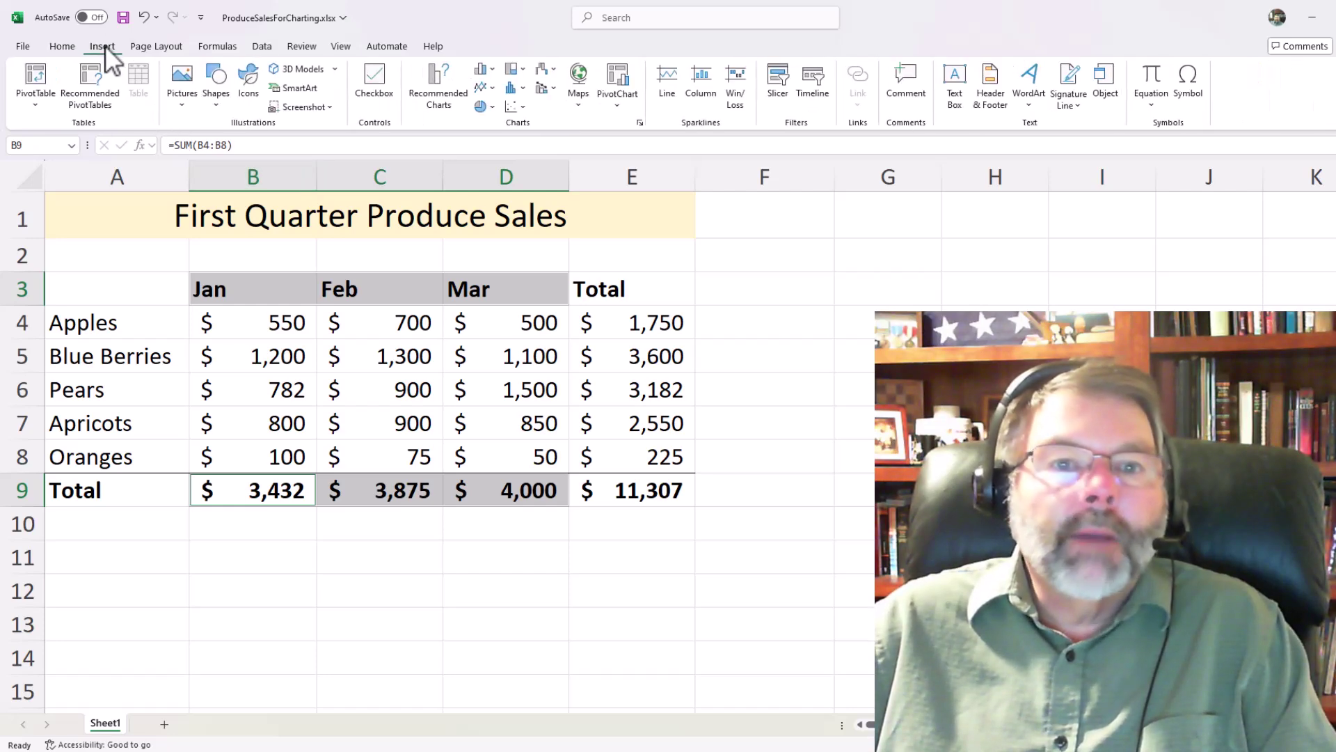
left_click(492, 68)
left_click(491, 119)
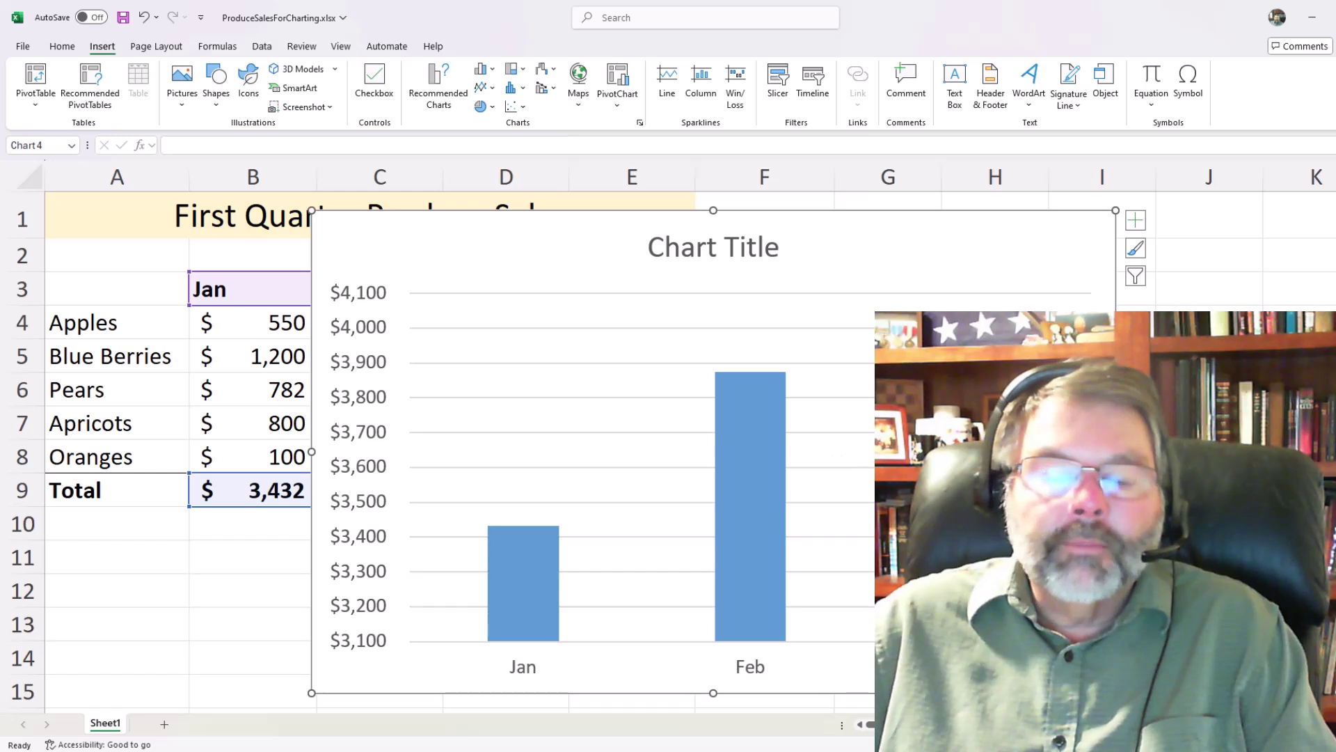
Shrink the monthly totals chart and place it beside the data table, starting in column F, clear of the sales figures
mouse_move(750, 504)
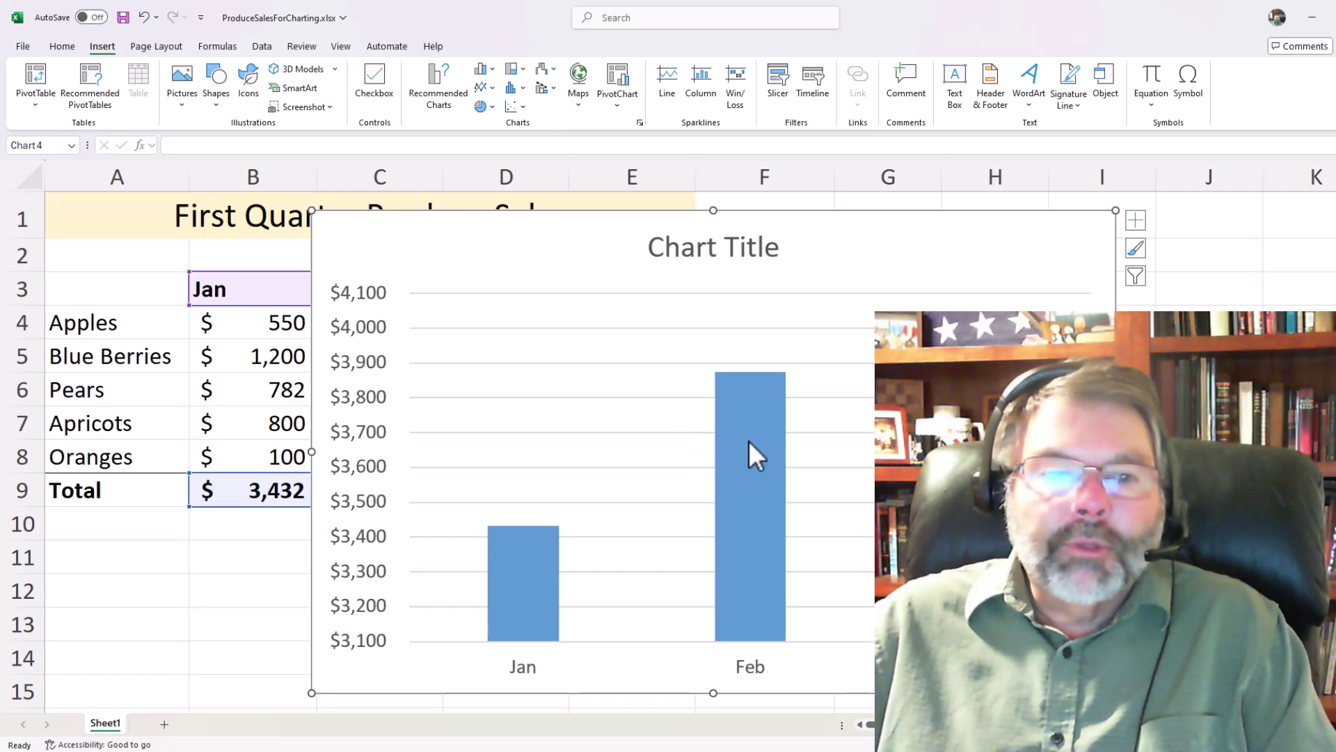
mouse_move(750, 440)
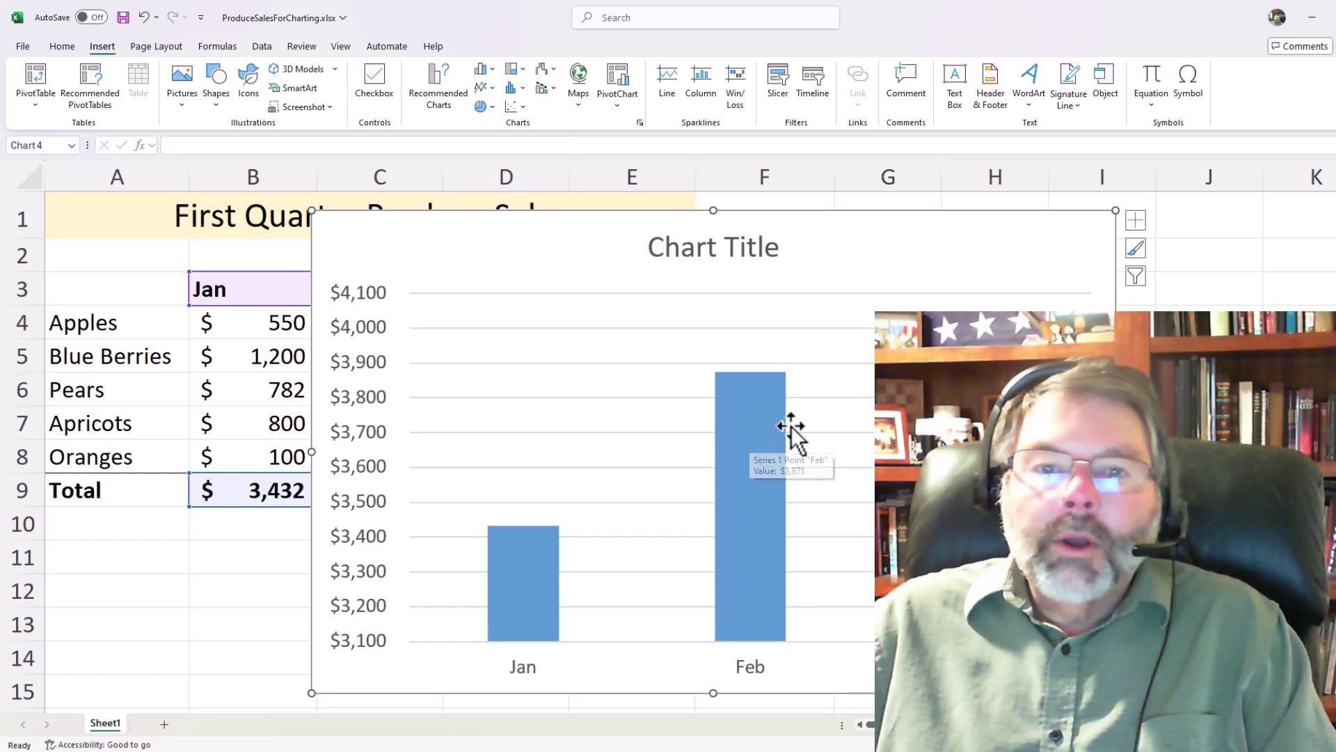
left_click_drag(488, 284, 597, 280)
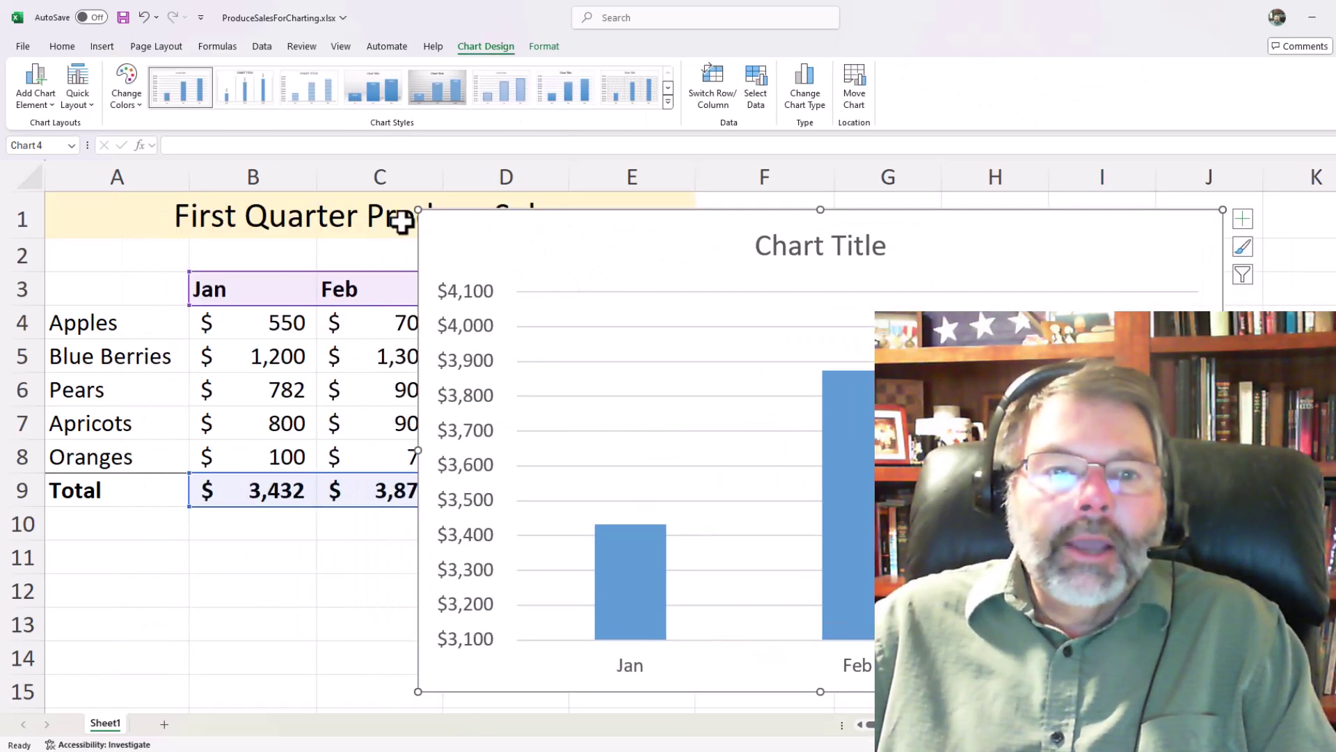
left_click_drag(417, 210, 660, 323)
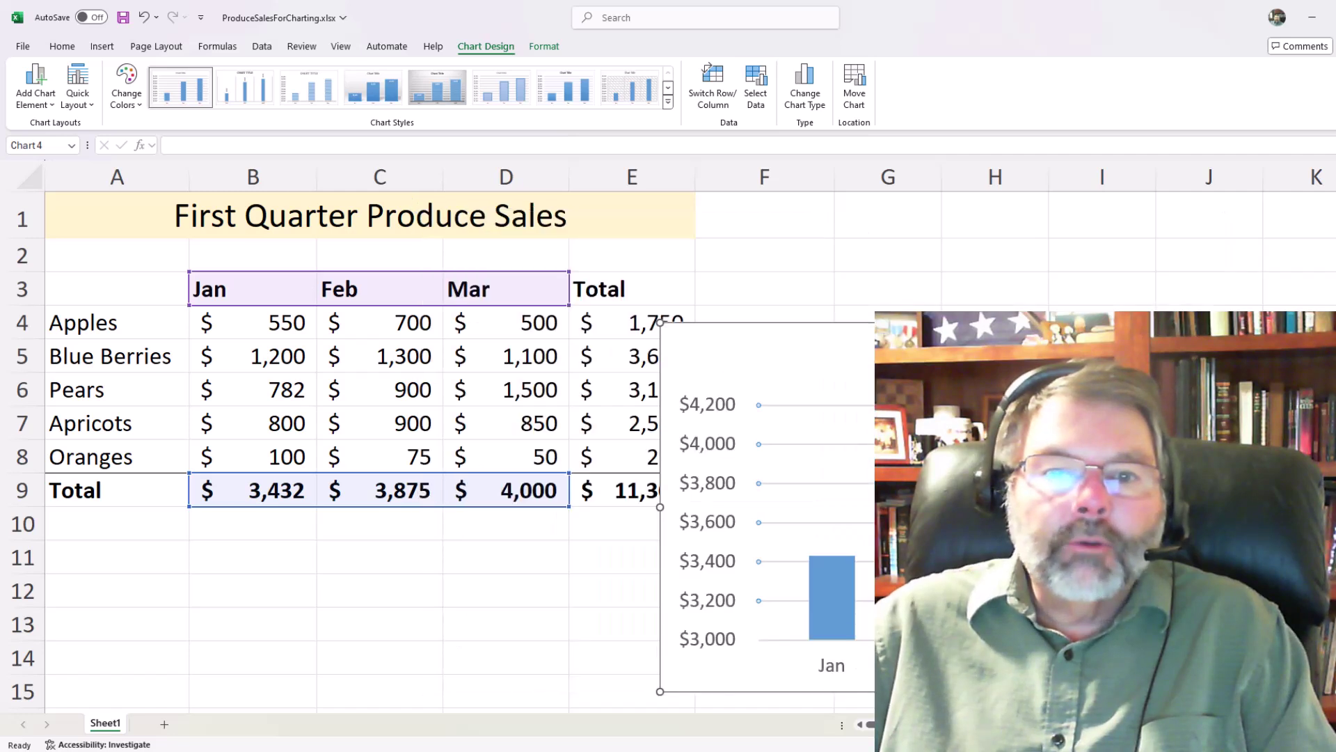
left_click_drag(1074, 387, 1138, 275)
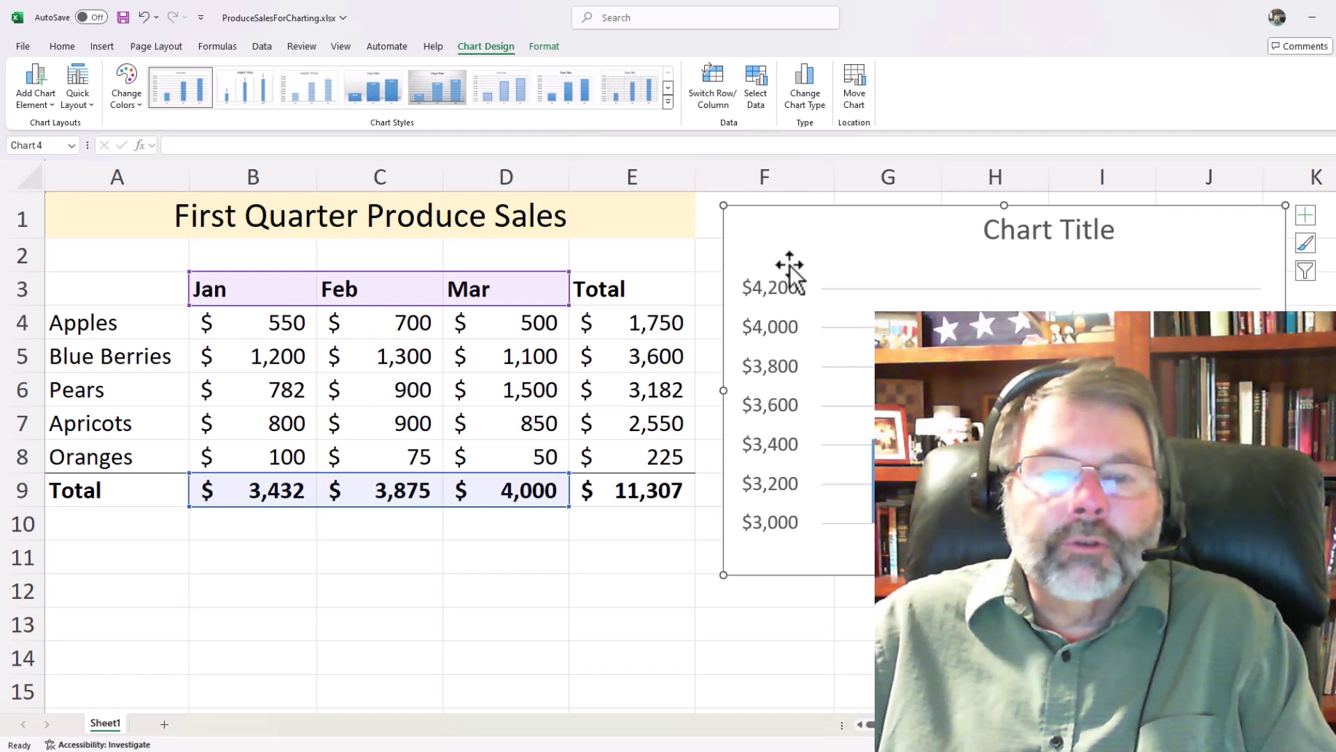
Move the chart to a new chart sheet named MonthTotals
left_click(853, 75)
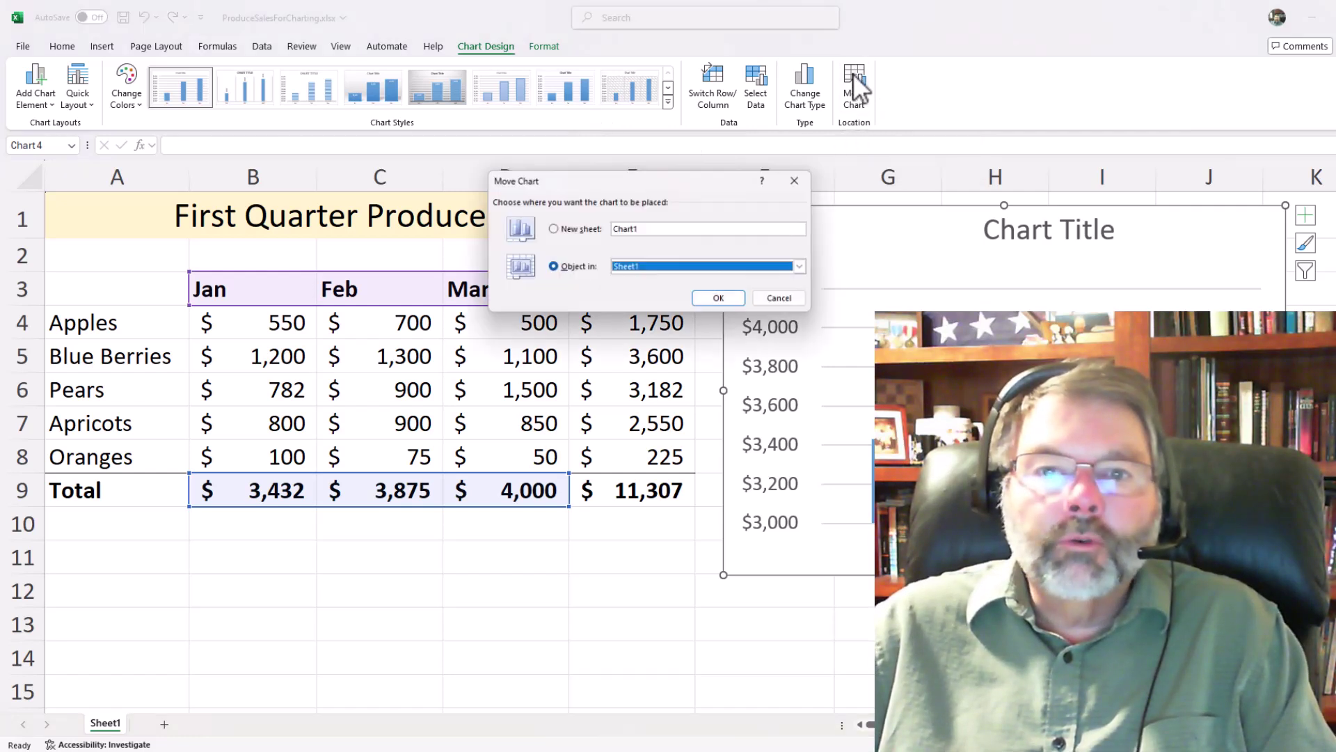
left_click(558, 229)
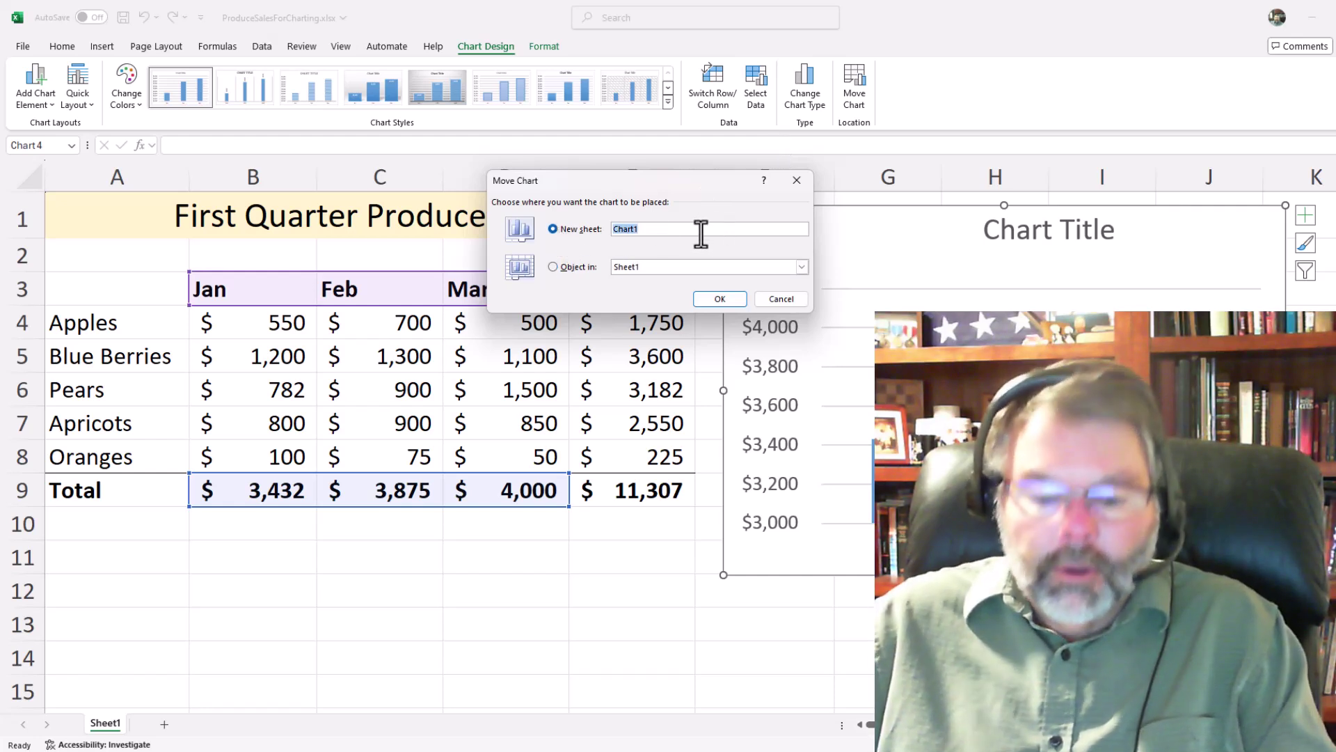
type("Month")
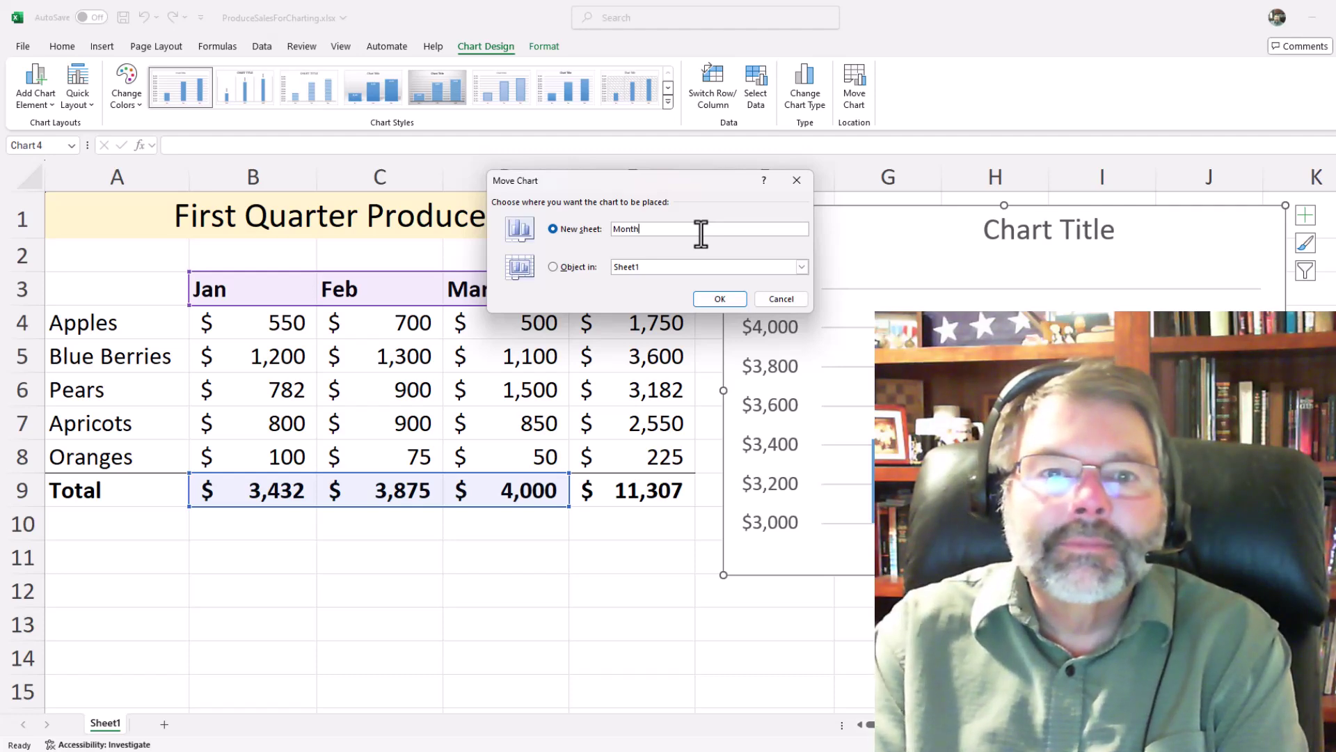
type("Totals")
key("Return")
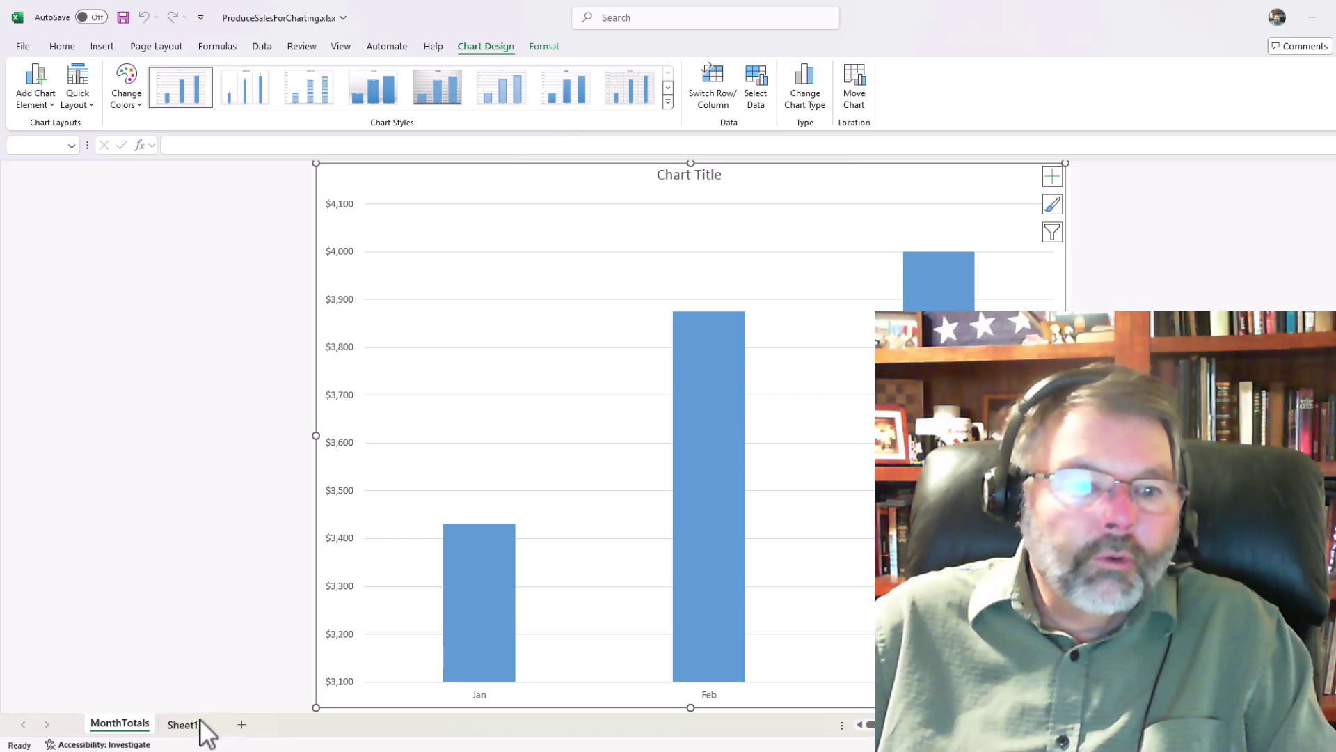
left_click(183, 724)
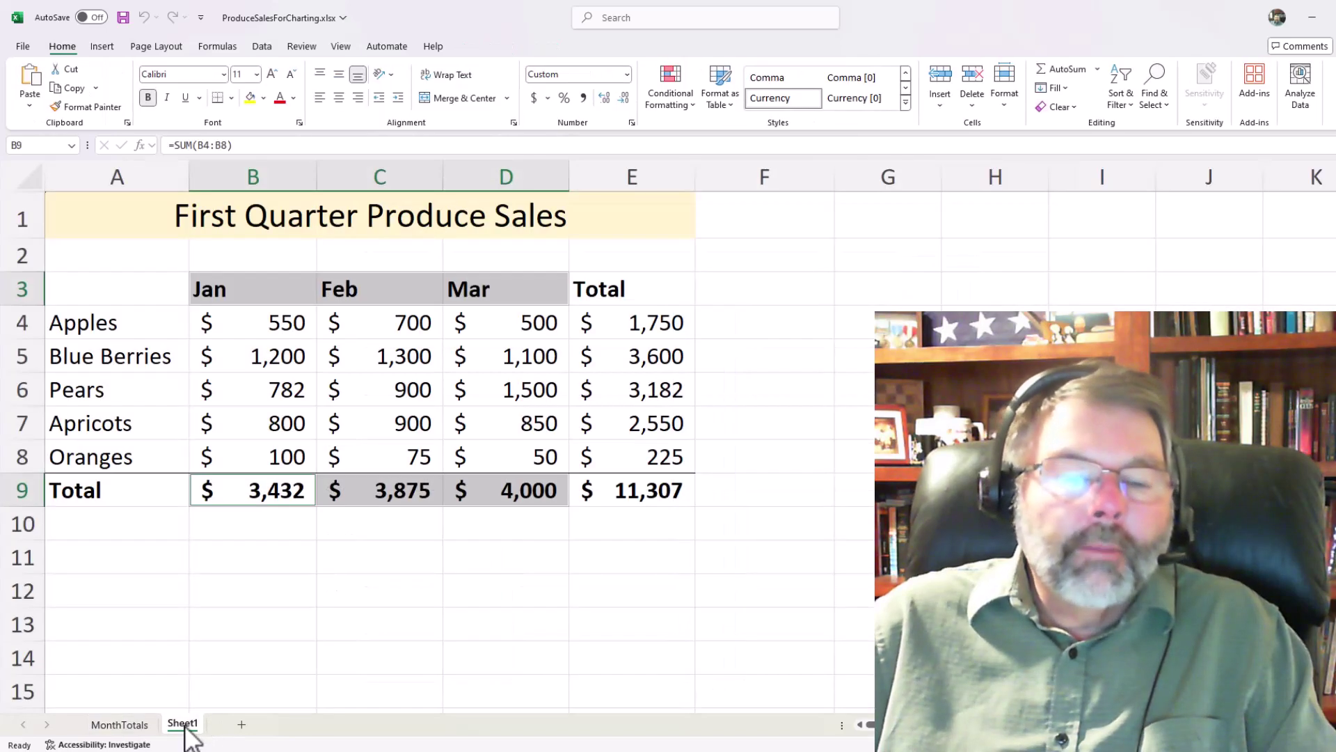
left_click(122, 725)
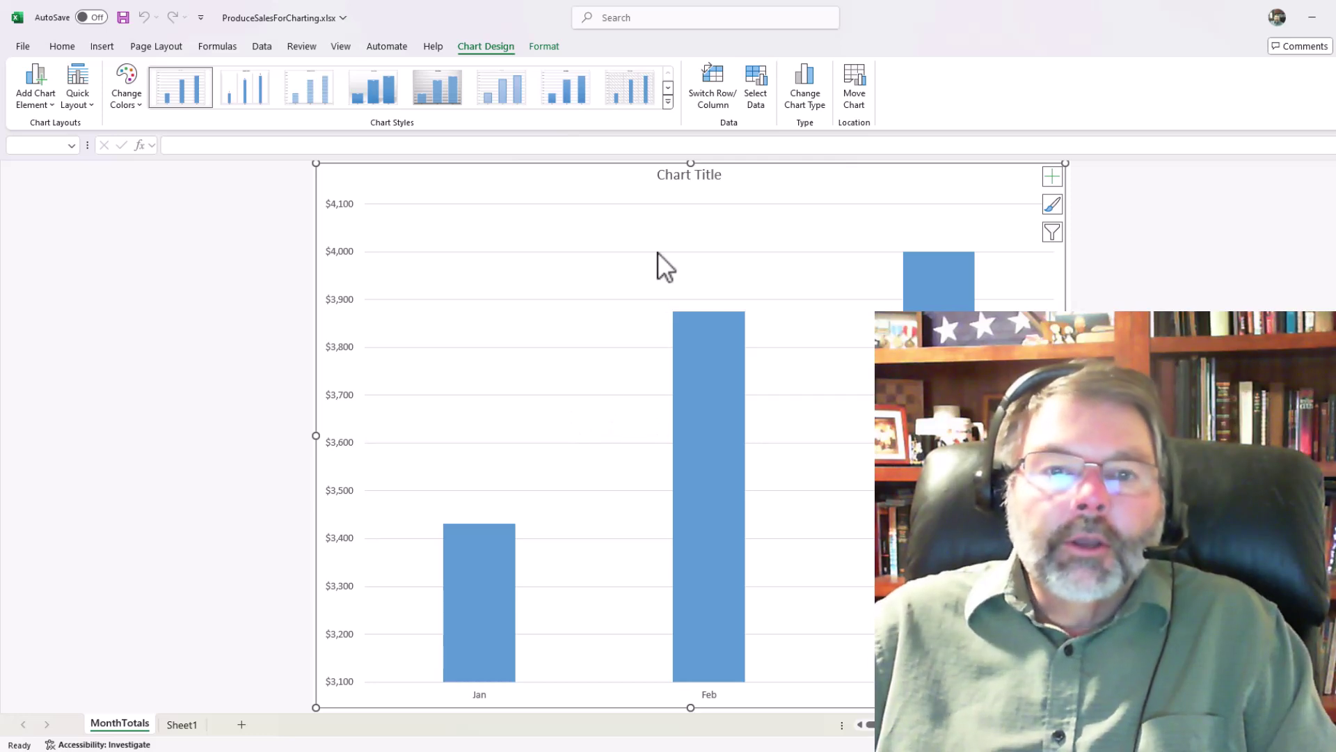
Replace the chart's placeholder title with "Monthly Produce Sales"
left_click(689, 175)
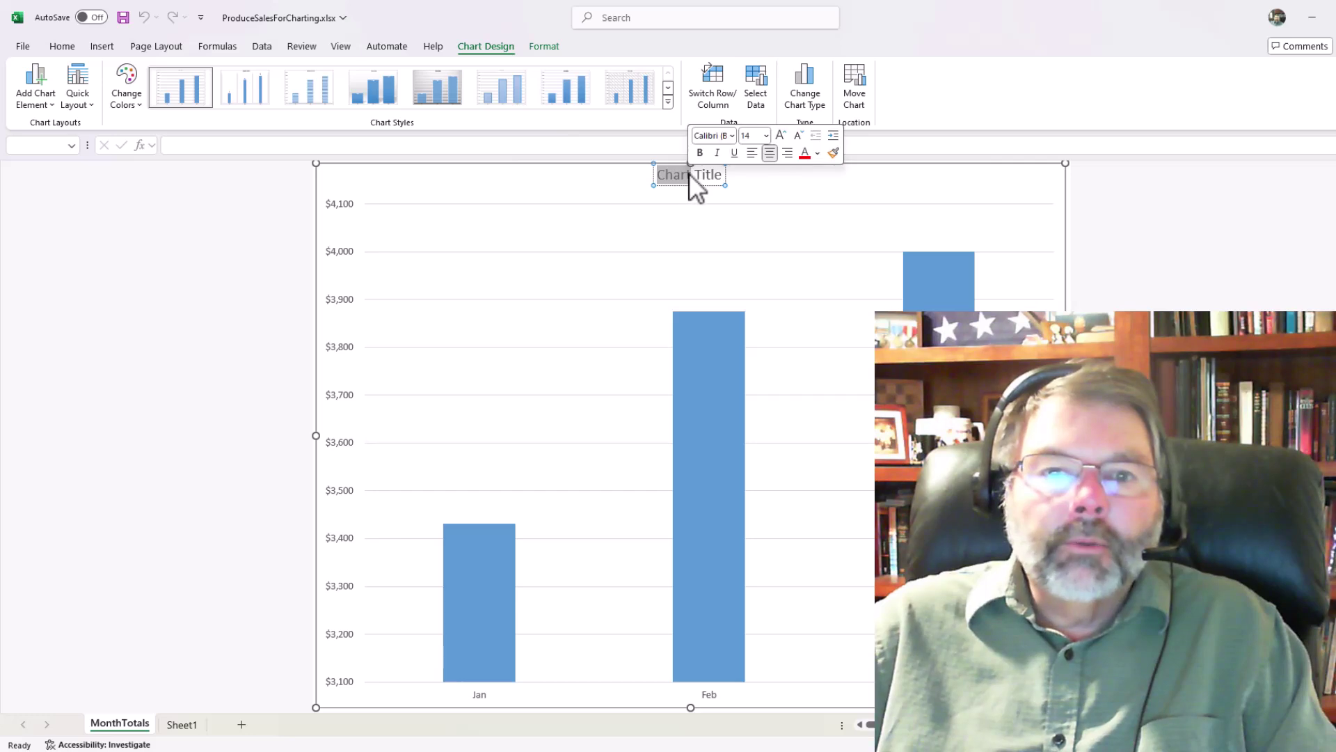
key("ctrl+a")
key("Delete")
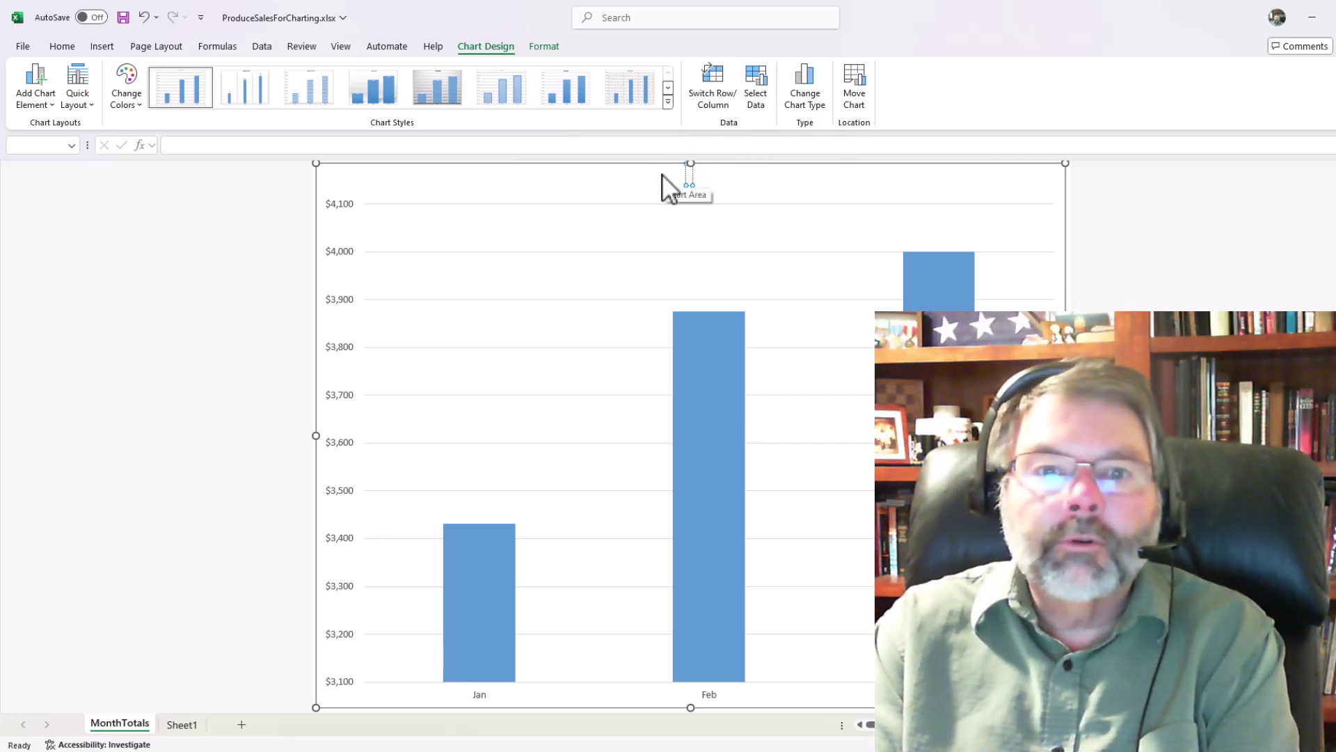
type("Month")
key("BackSpace")
key("BackSpace")
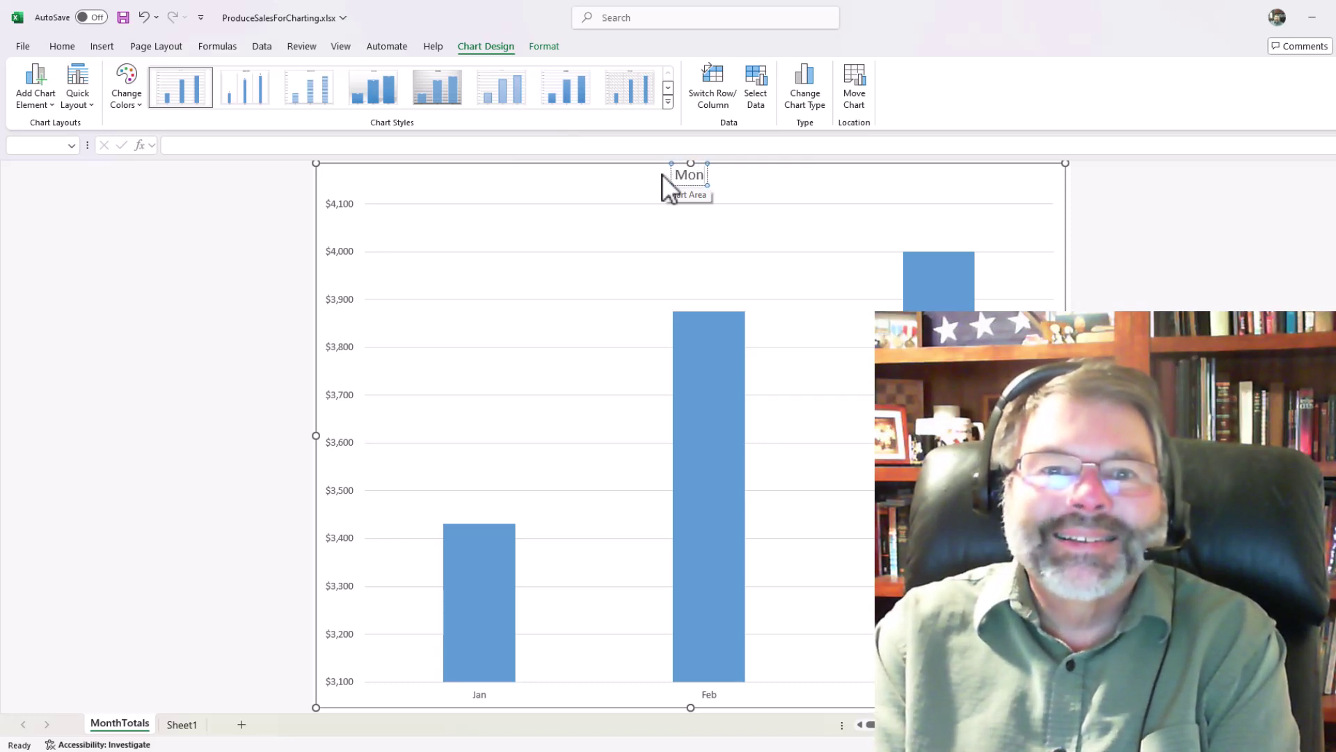
type("thly Produc")
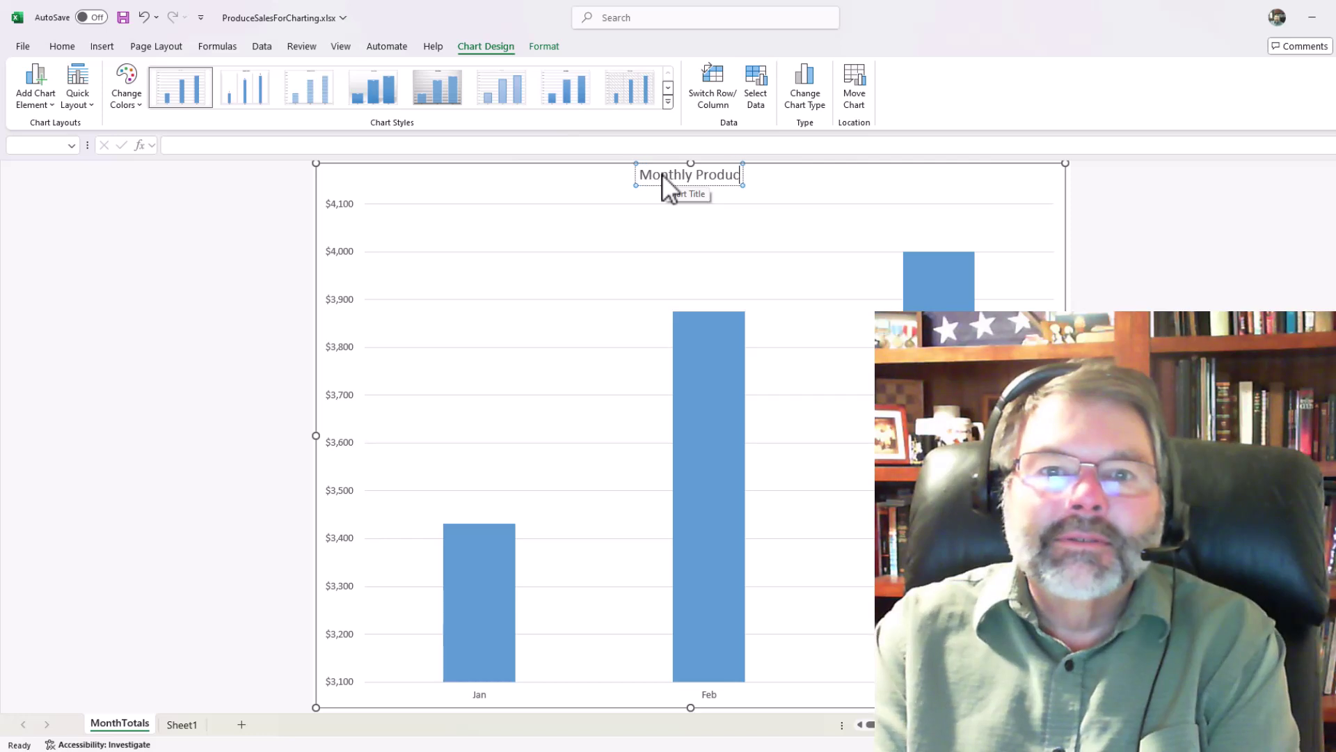
type("e Sales")
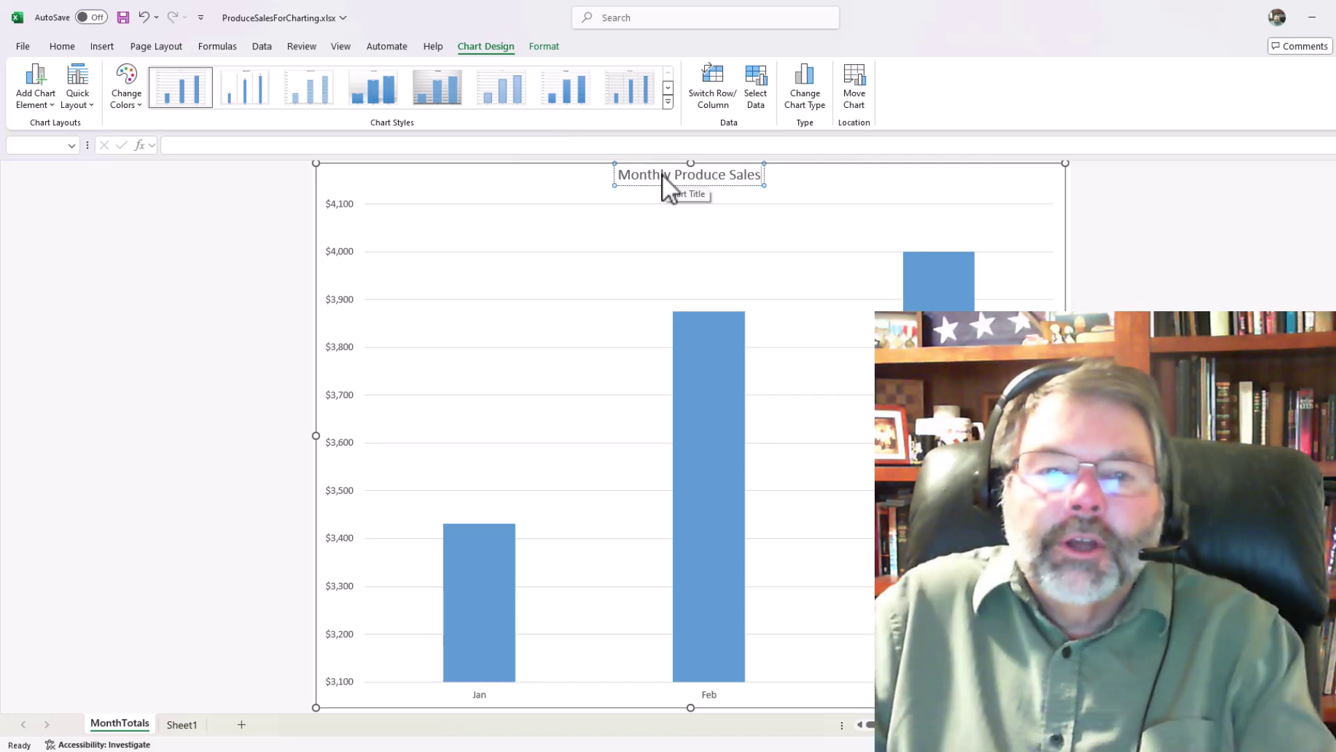
left_click(1135, 404)
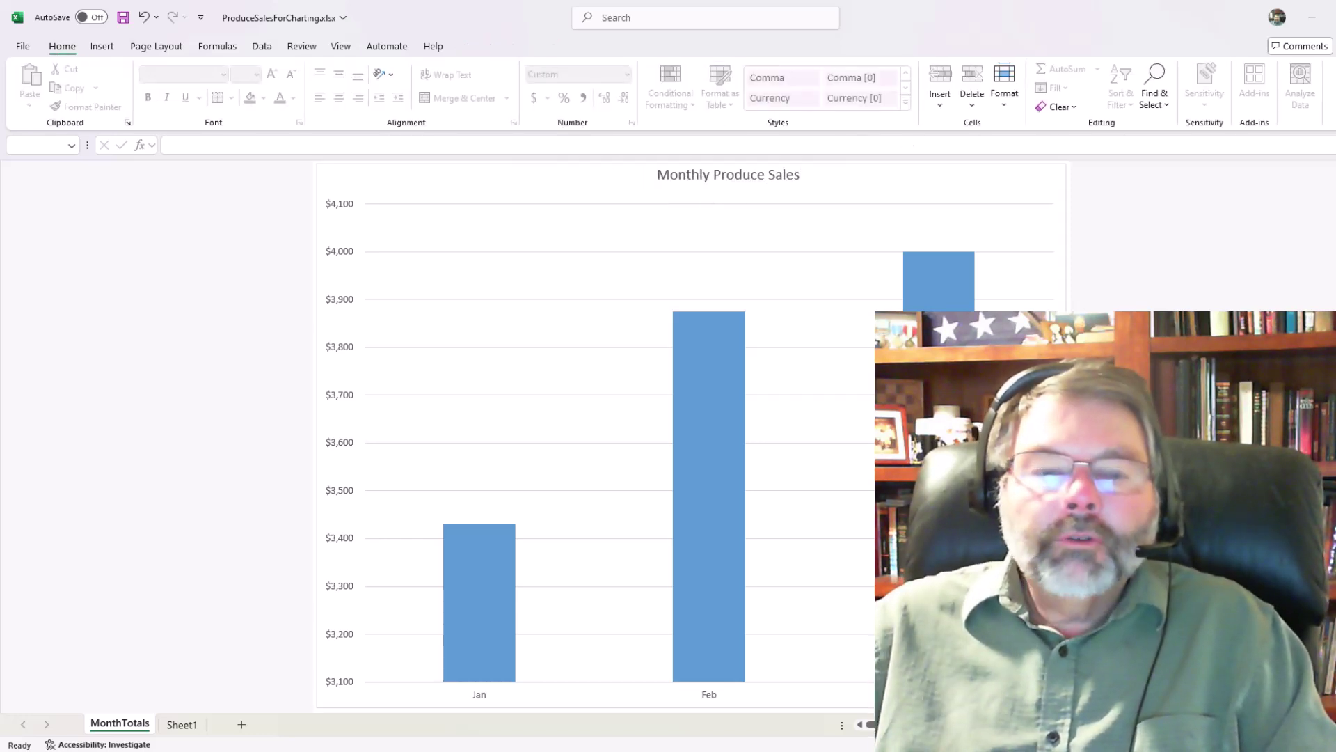
Add Outside End data labels to the monthly totals columns on the MonthTotals chart
left_click(457, 566)
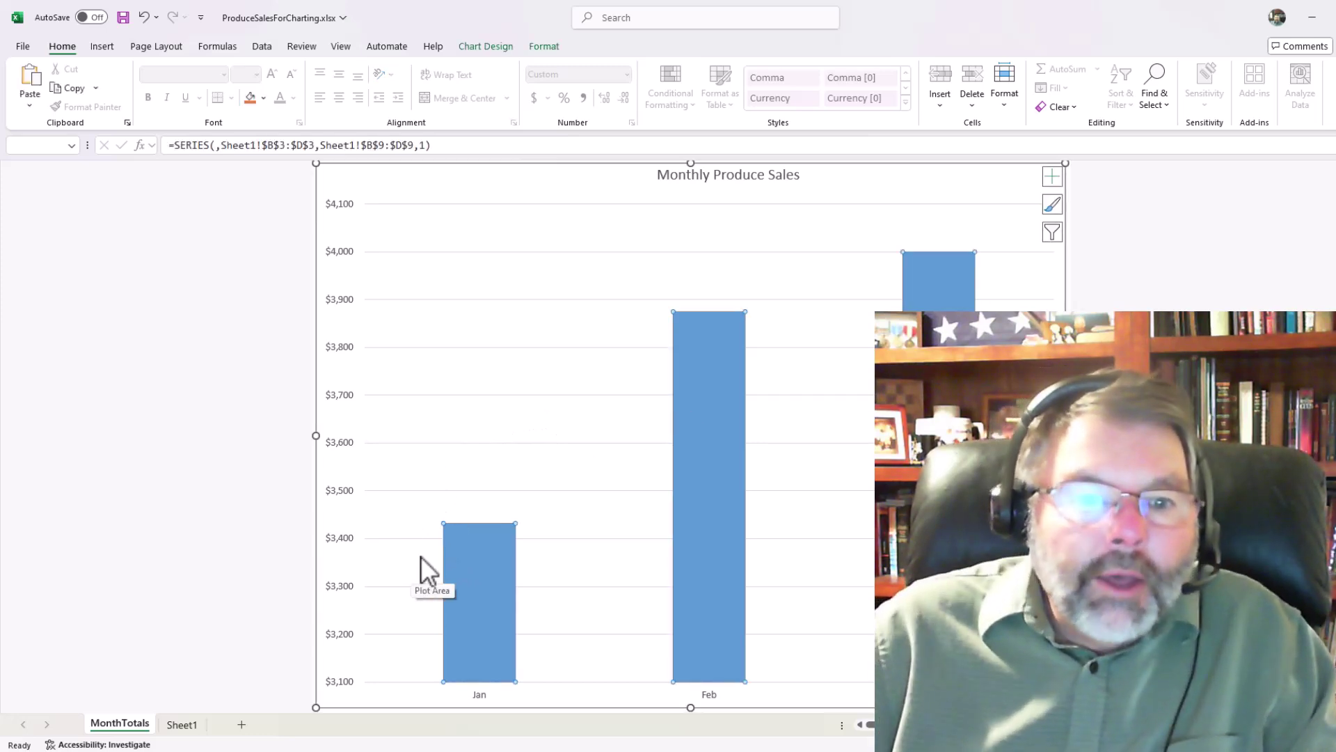
mouse_move(450, 563)
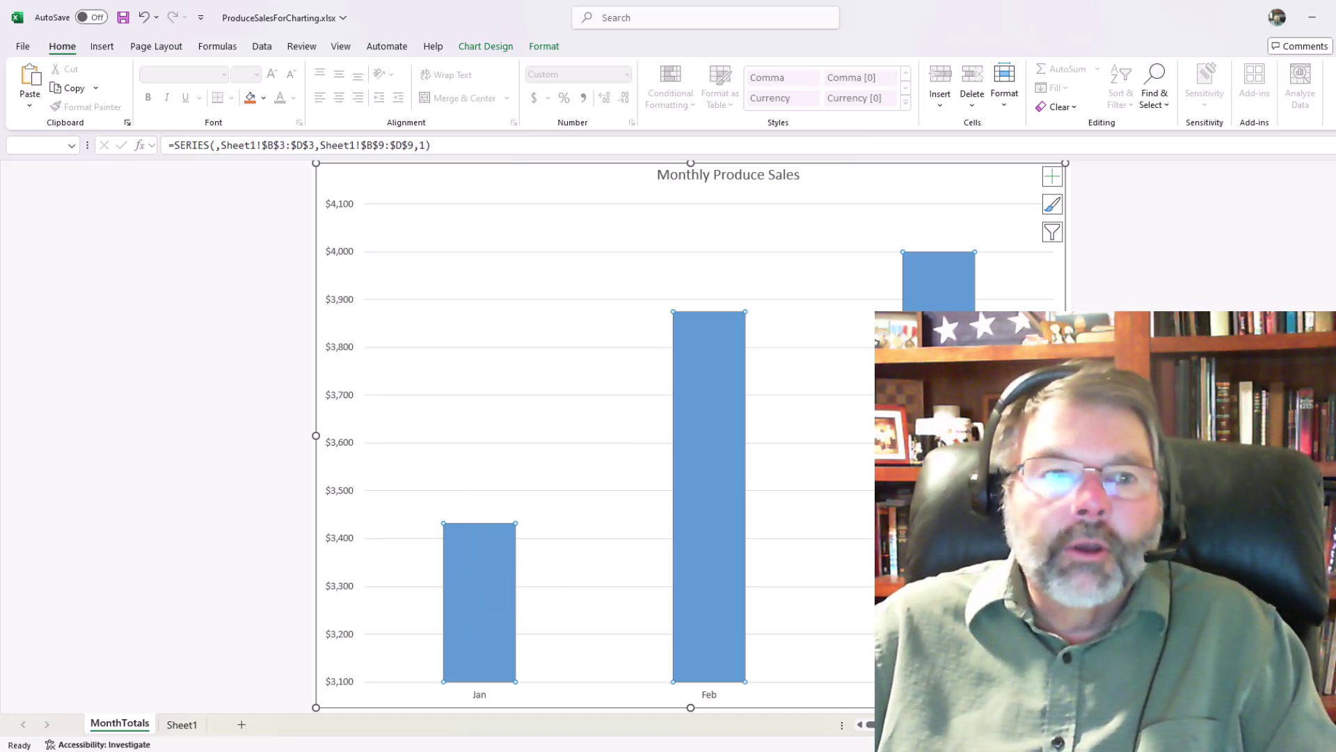
left_click(485, 47)
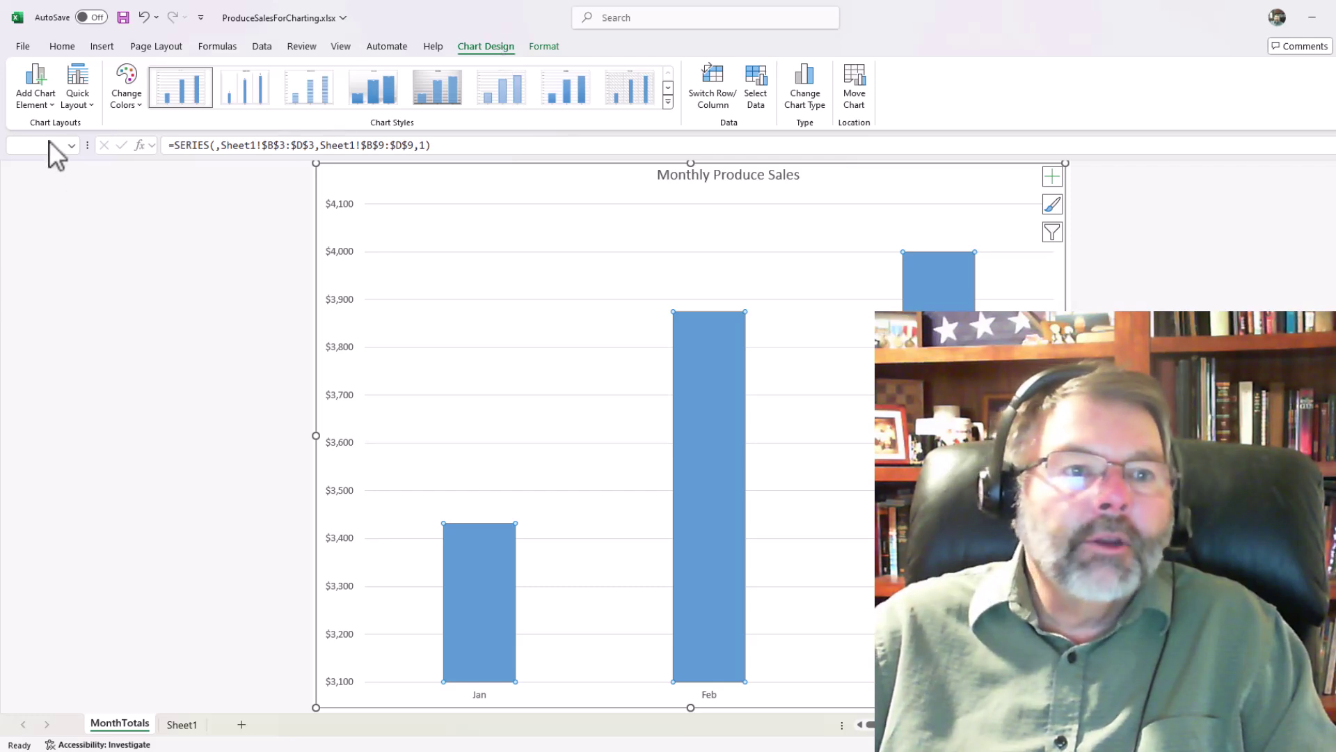
left_click(39, 106)
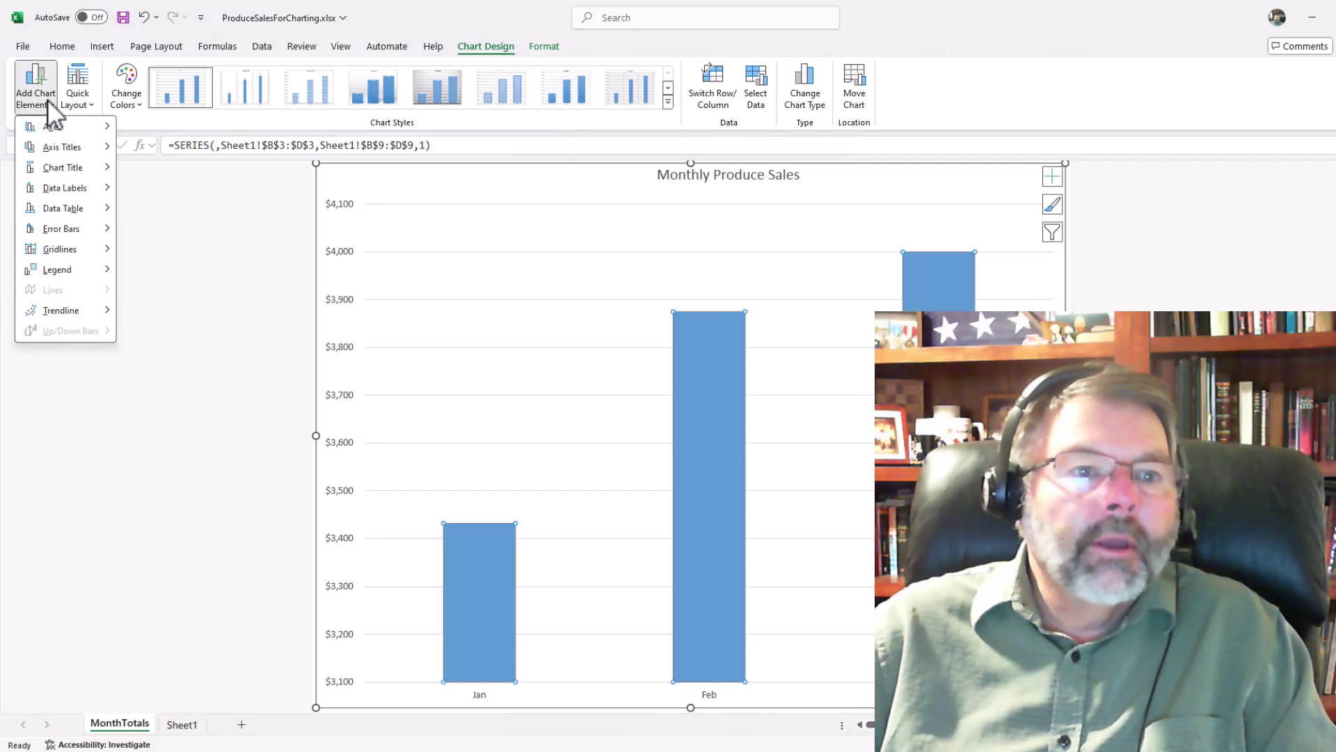
mouse_move(46, 171)
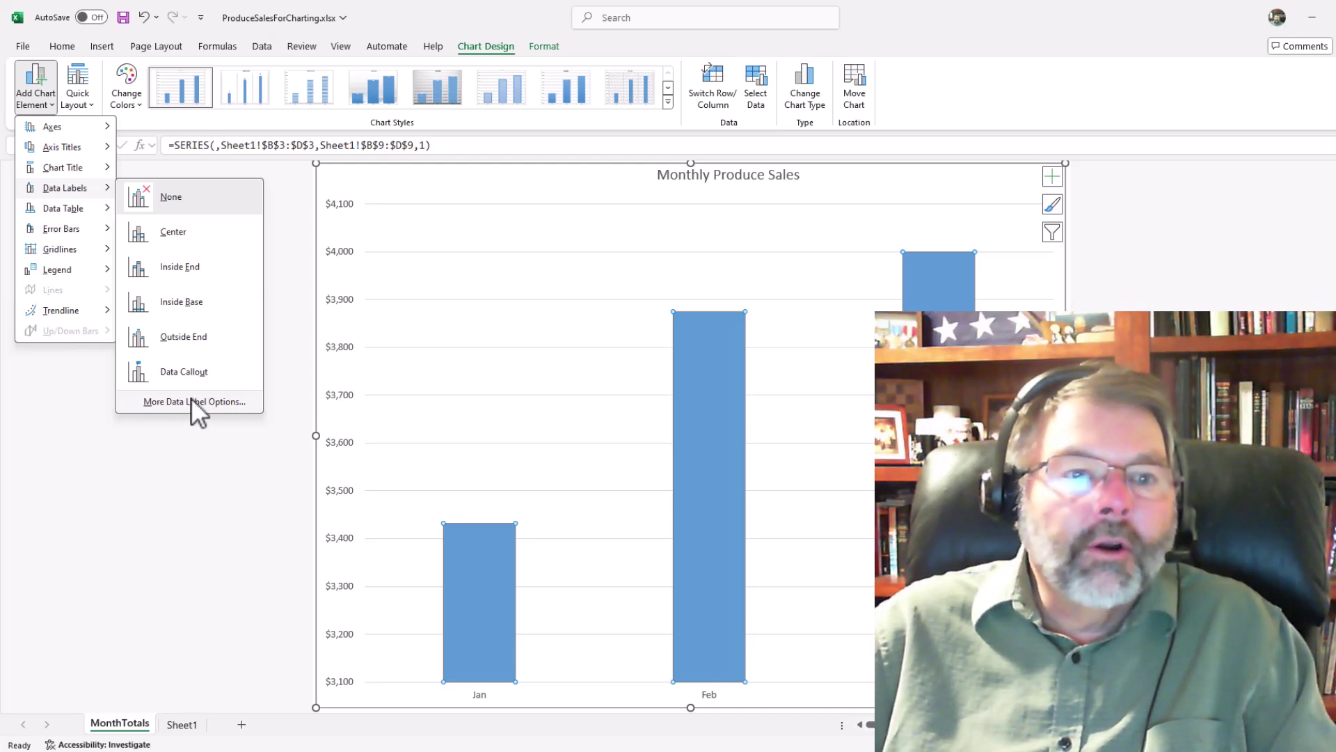
left_click(202, 332)
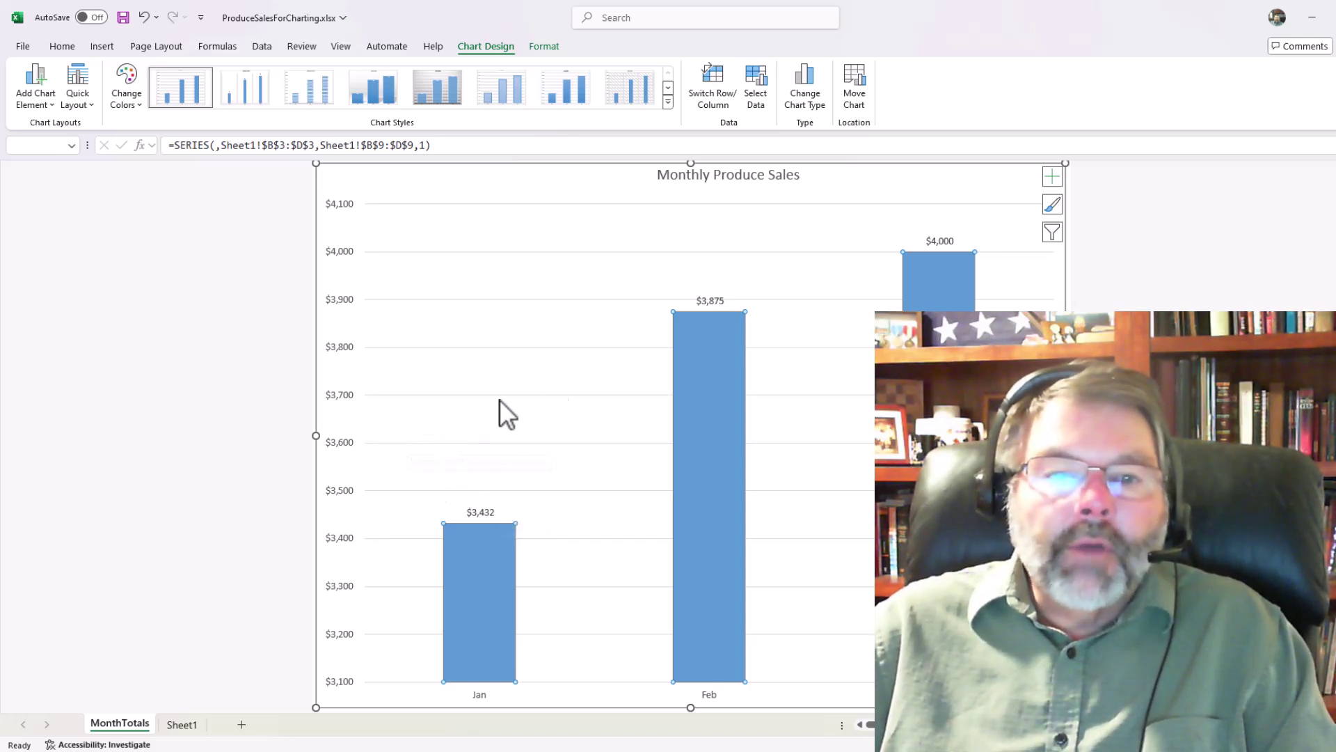
Set the font size of the chart's data labels to 16
left_click(711, 301)
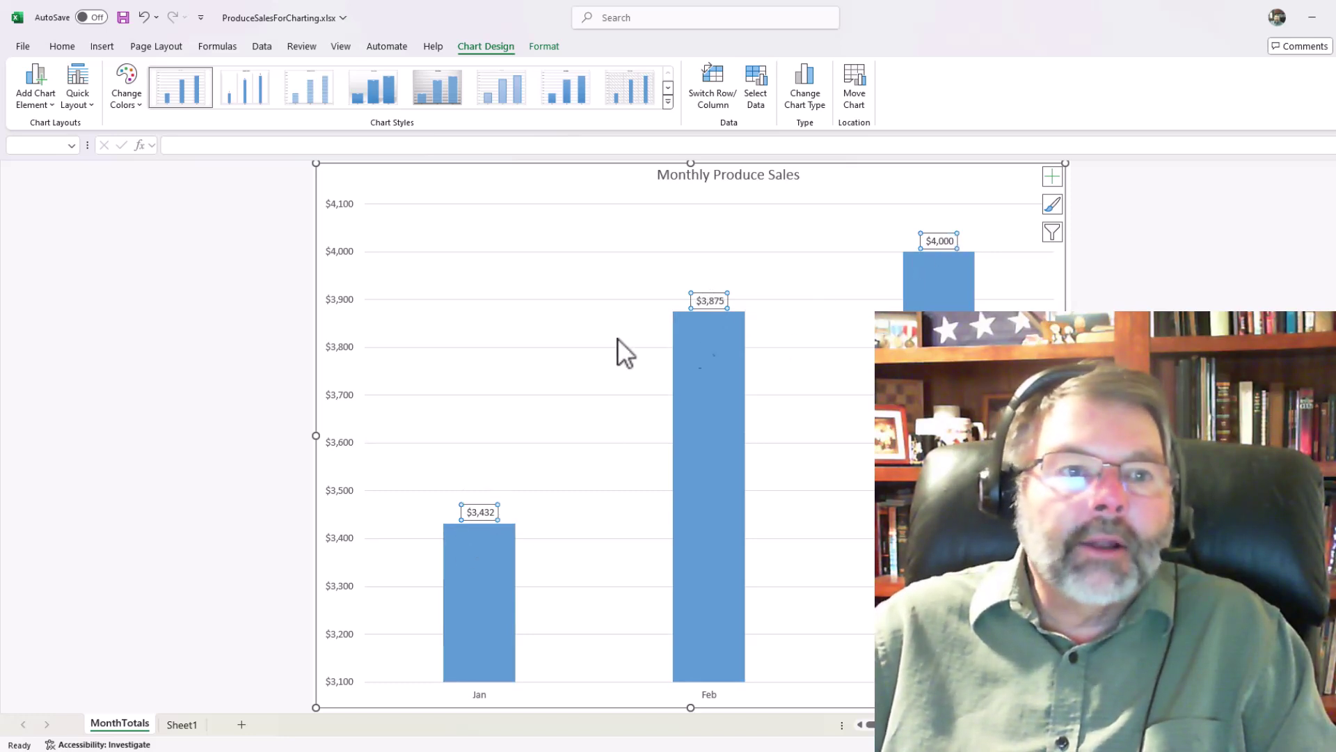
left_click(65, 46)
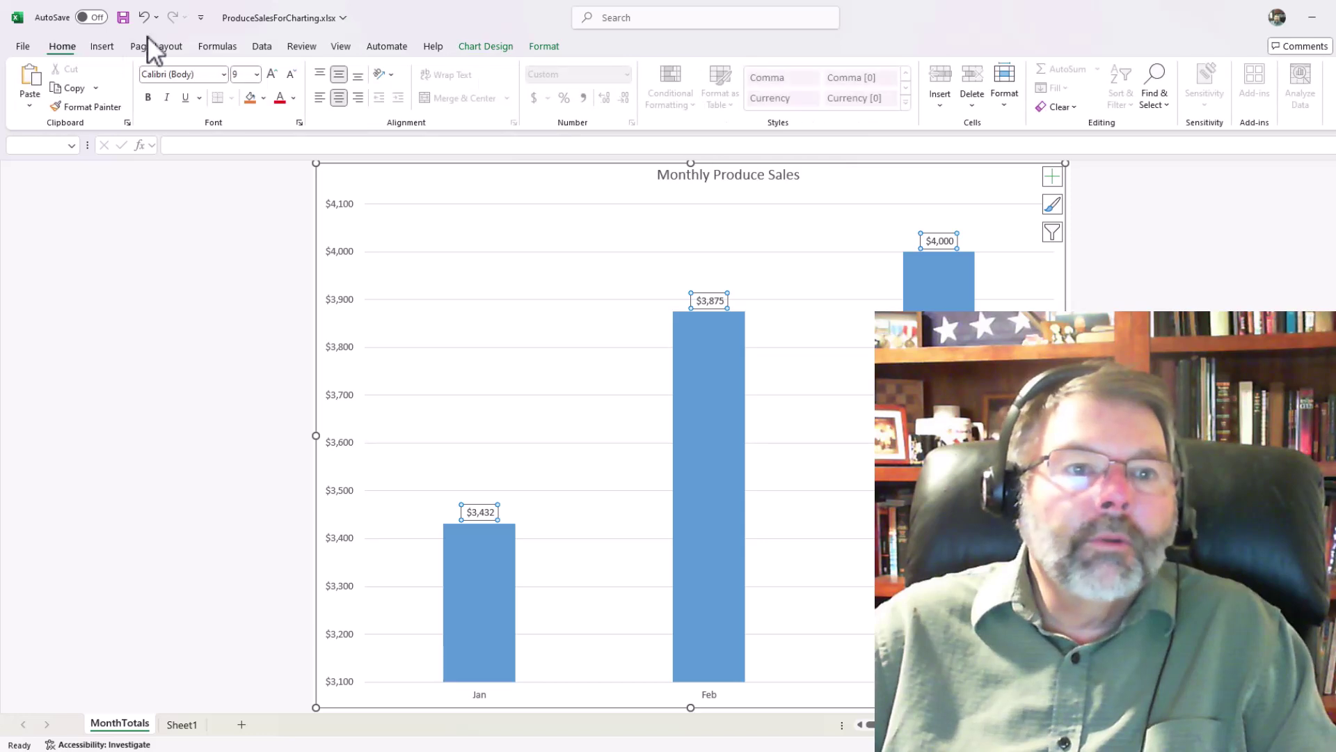
left_click(256, 74)
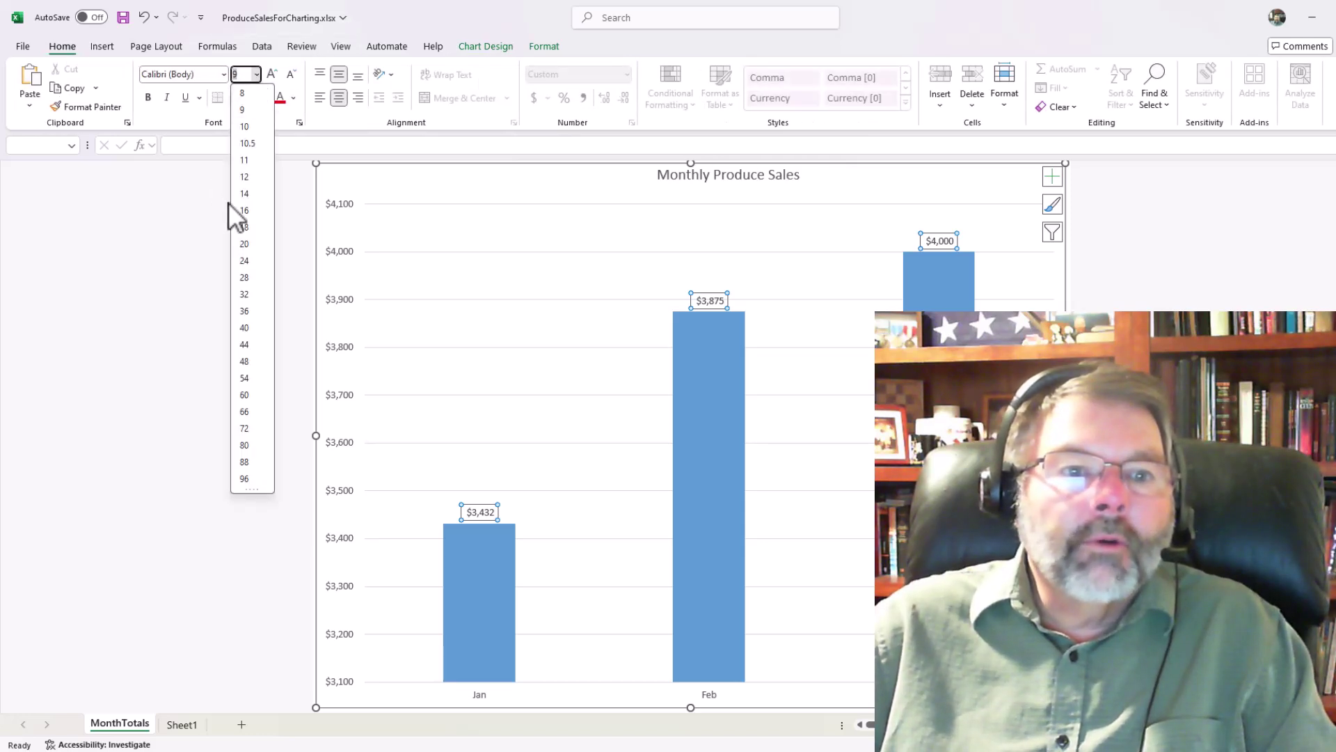
left_click(245, 210)
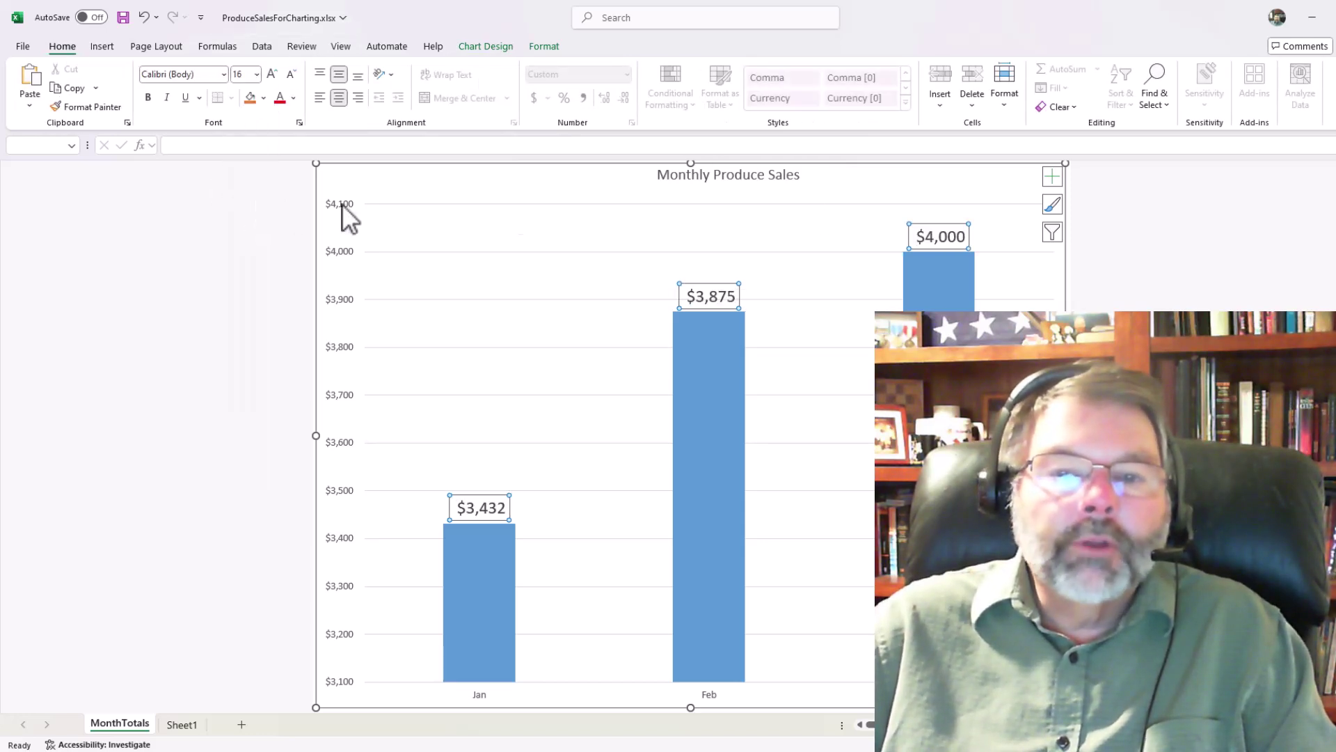
left_click(1197, 254)
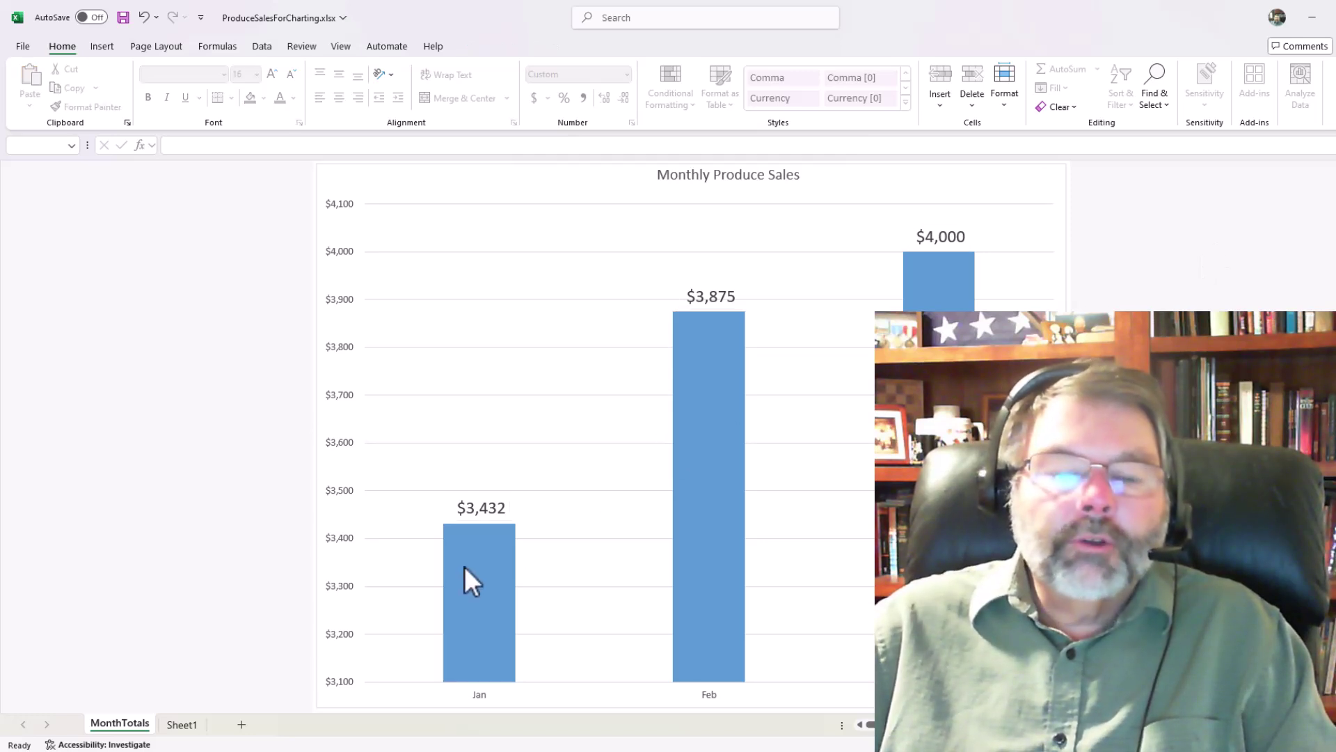
left_click(696, 380)
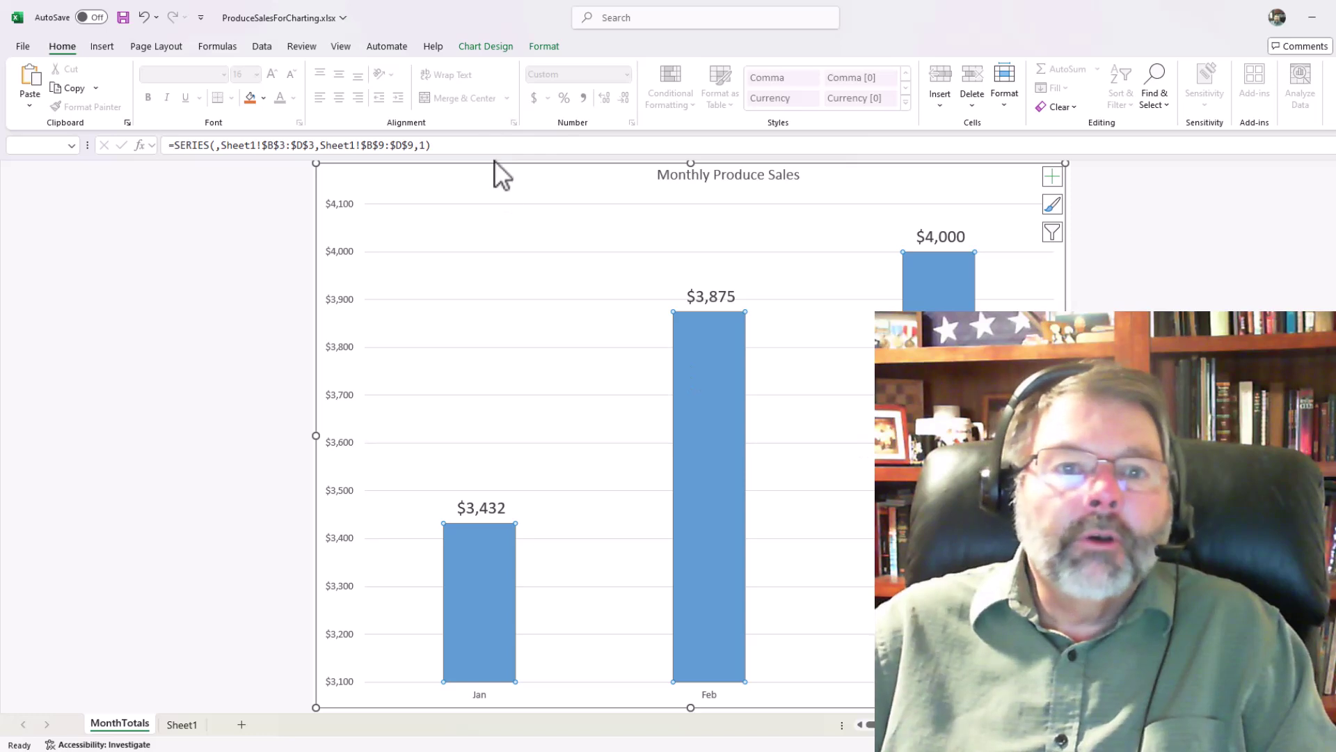
left_click(499, 46)
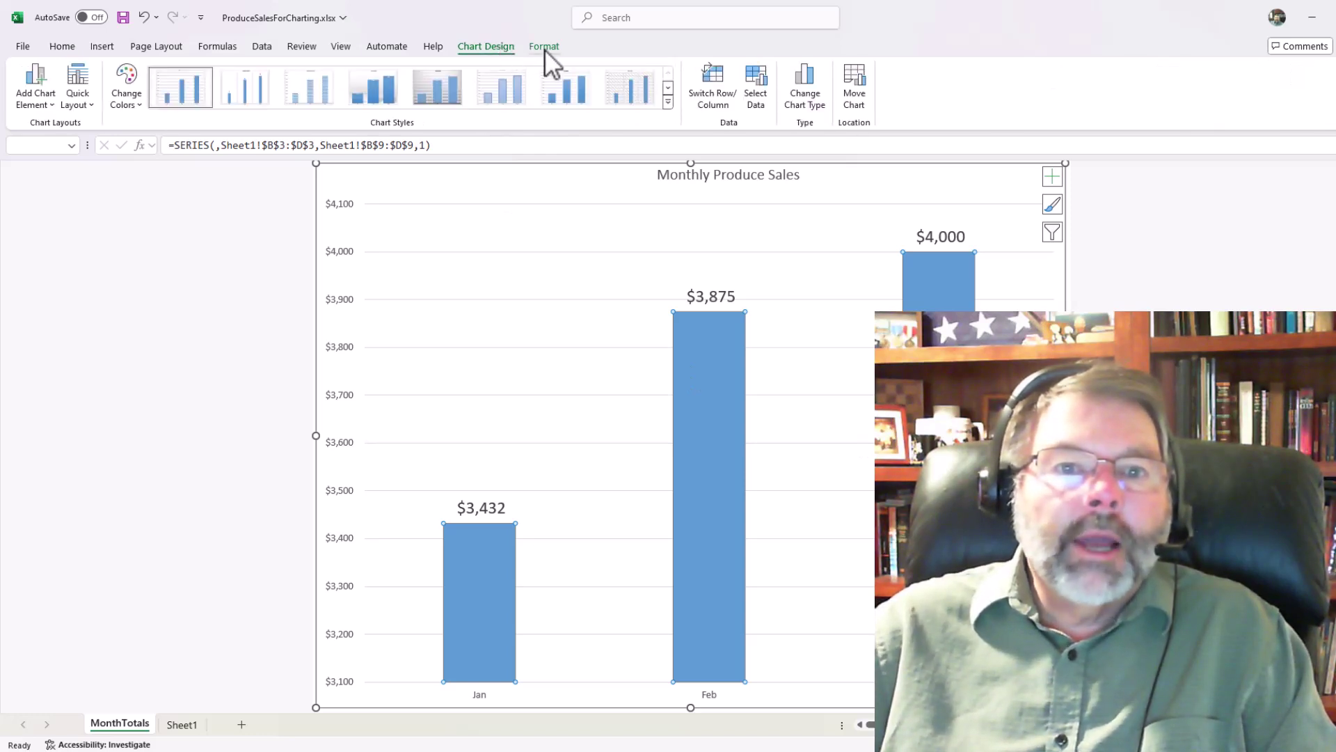
left_click(547, 46)
left_click(480, 45)
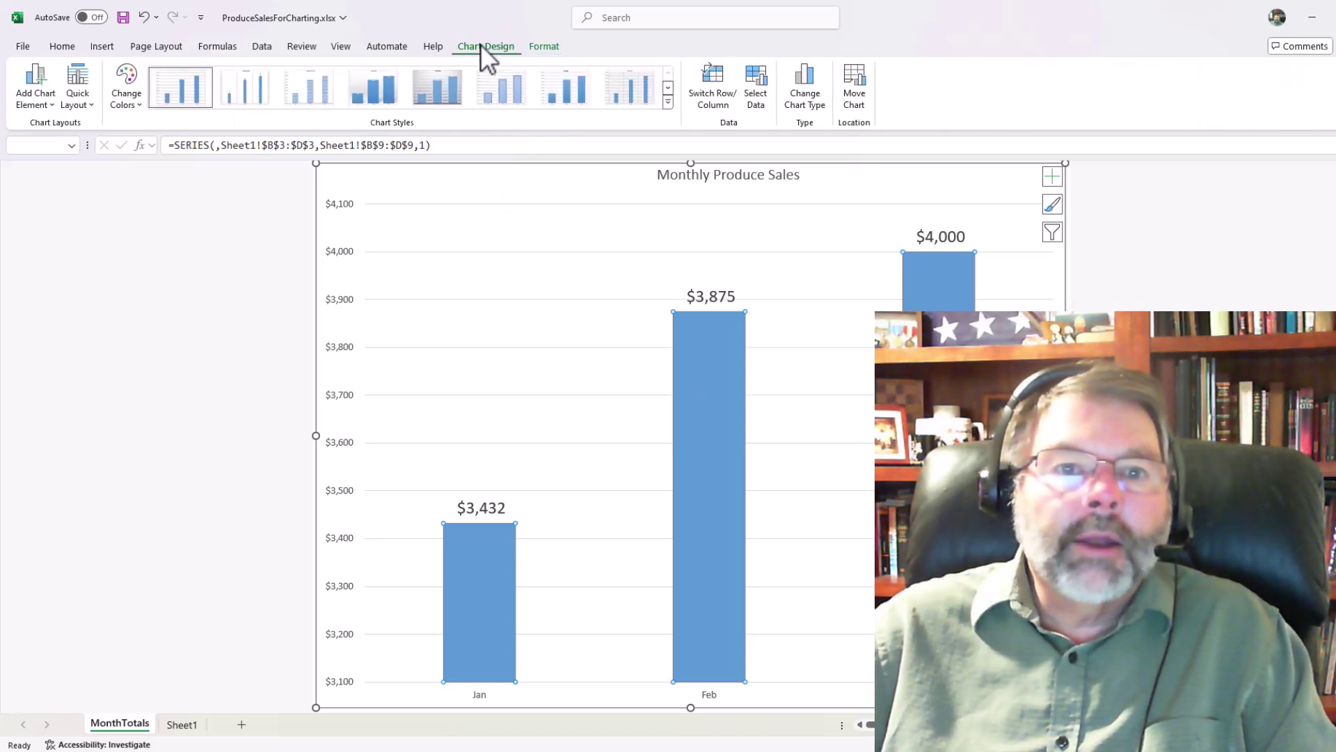
left_click(547, 46)
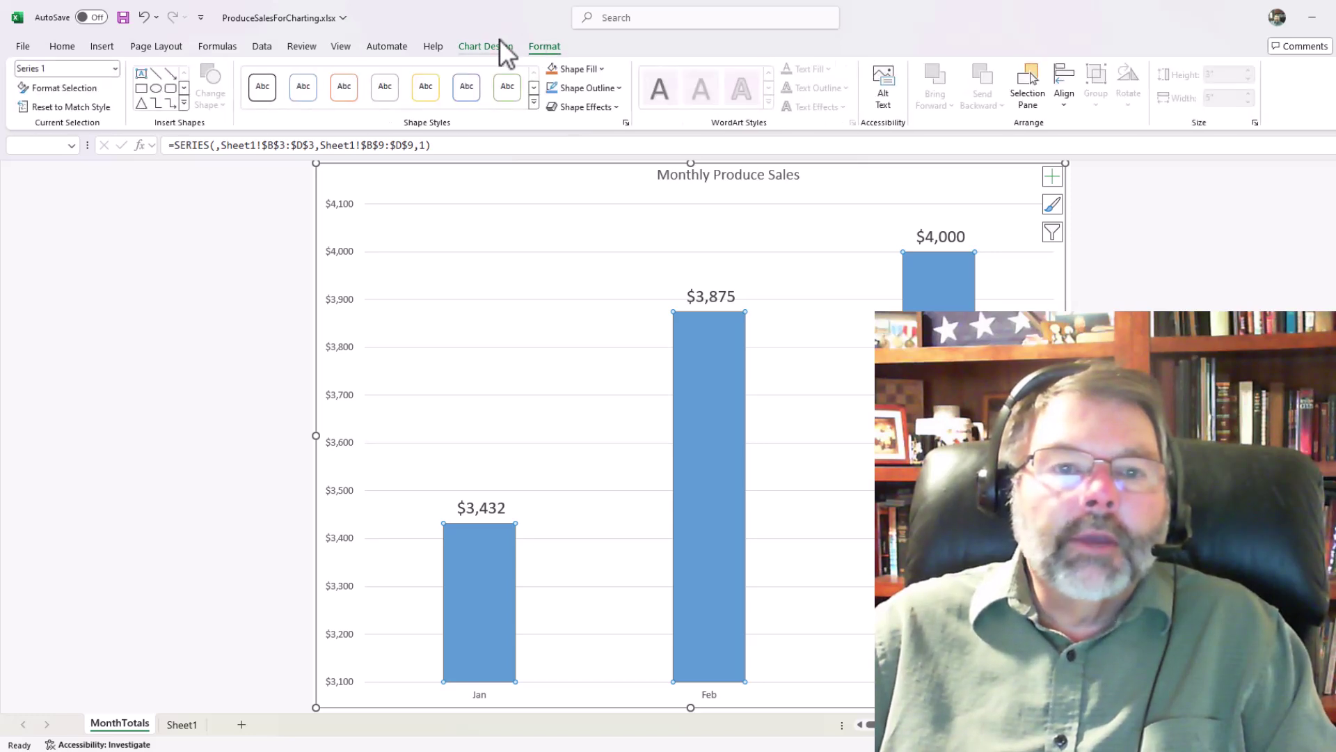
left_click(478, 46)
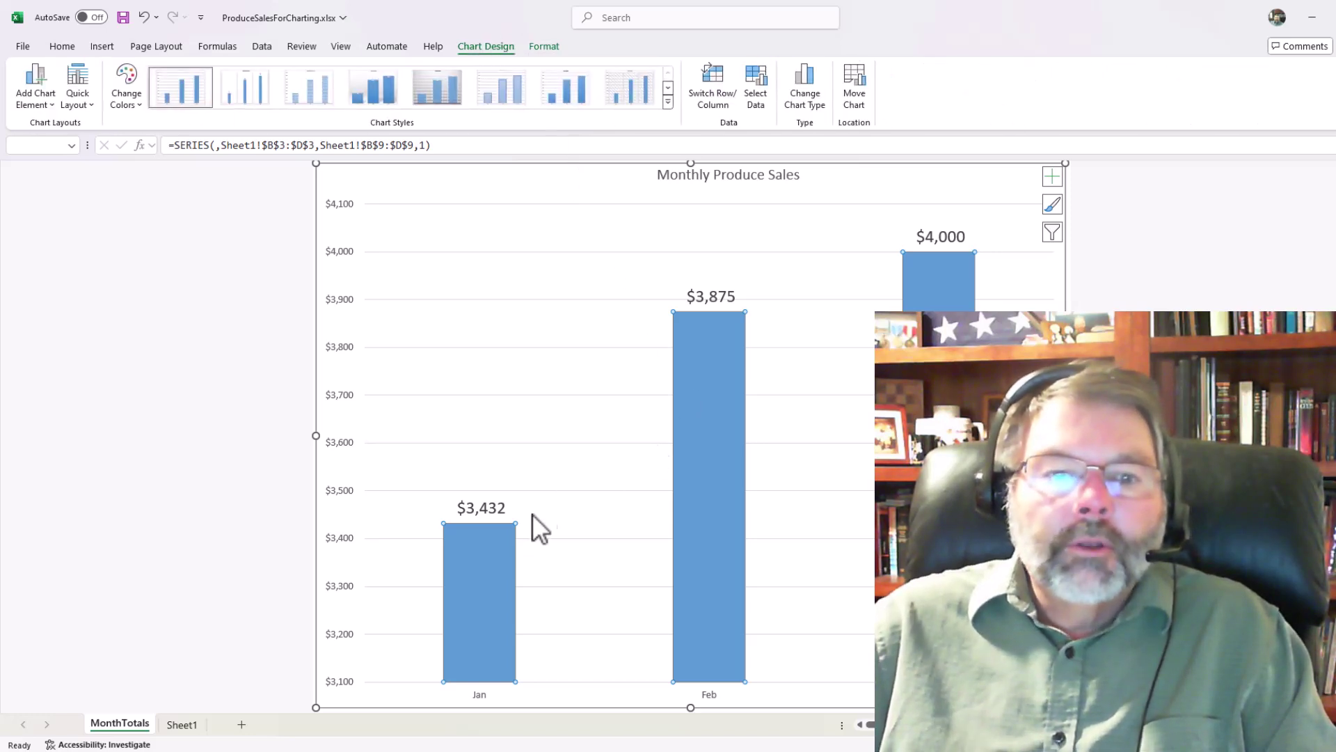
left_click(483, 564)
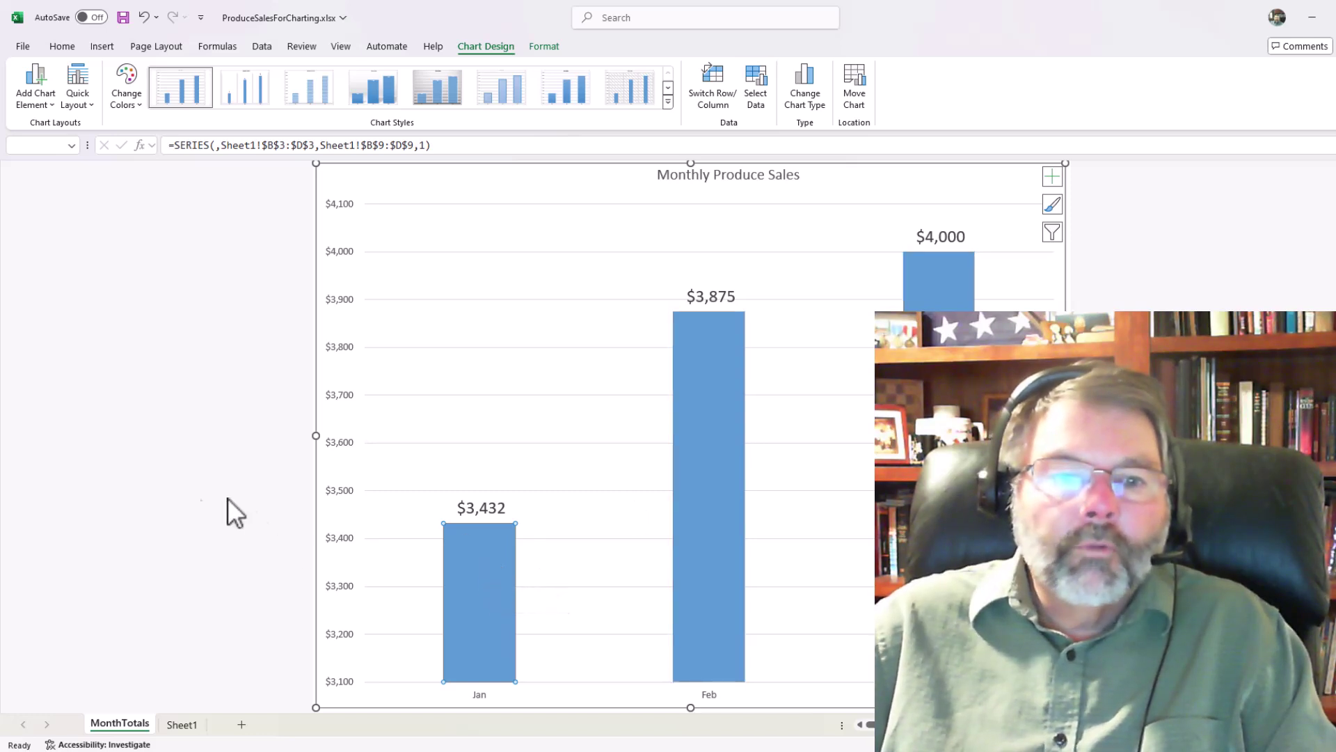
left_click(154, 487)
Fill only the Feb column with a light green theme color
left_click(734, 446)
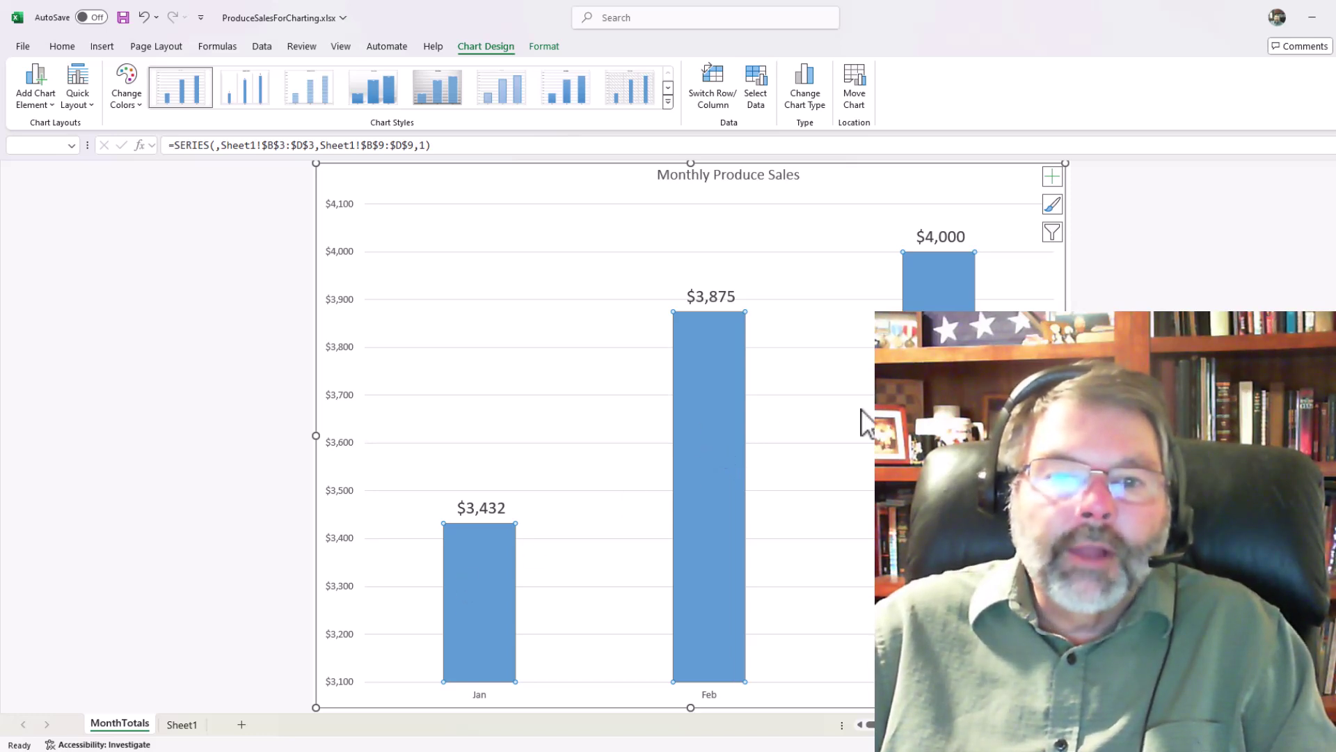
left_click(710, 377)
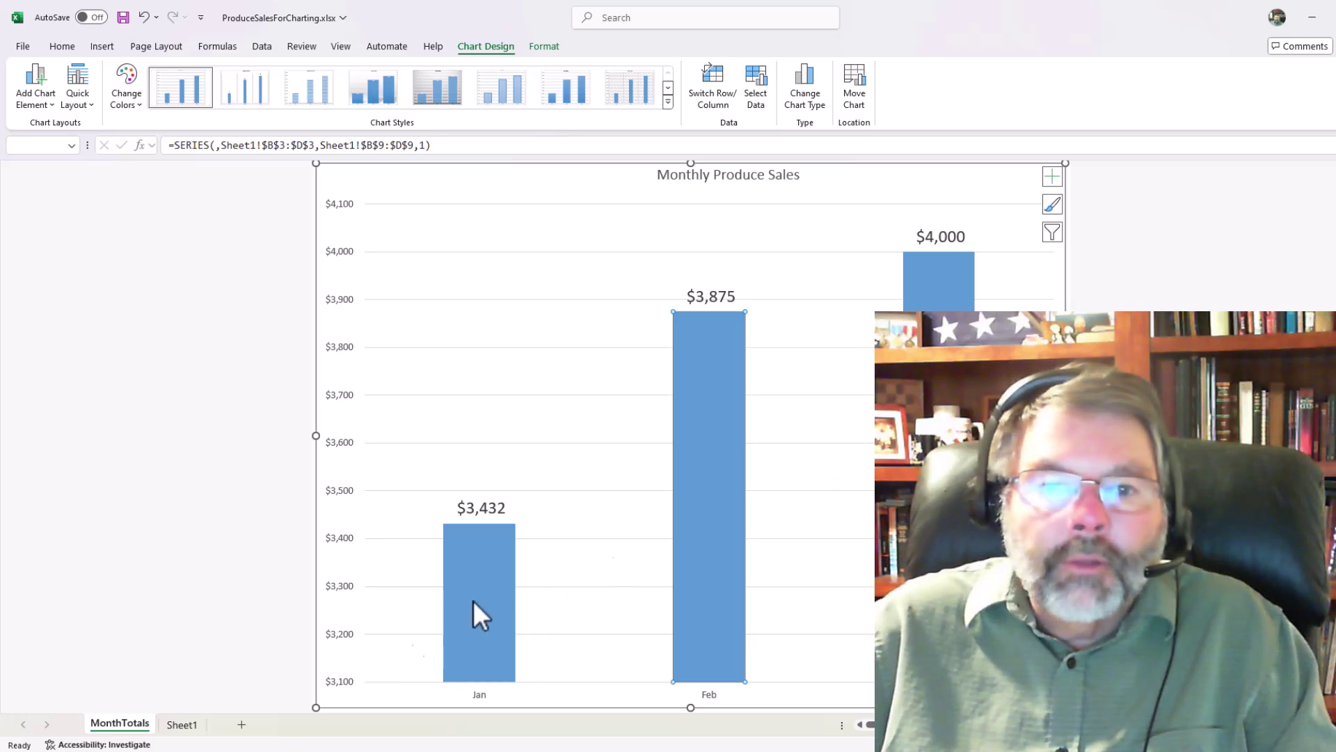
mouse_move(696, 430)
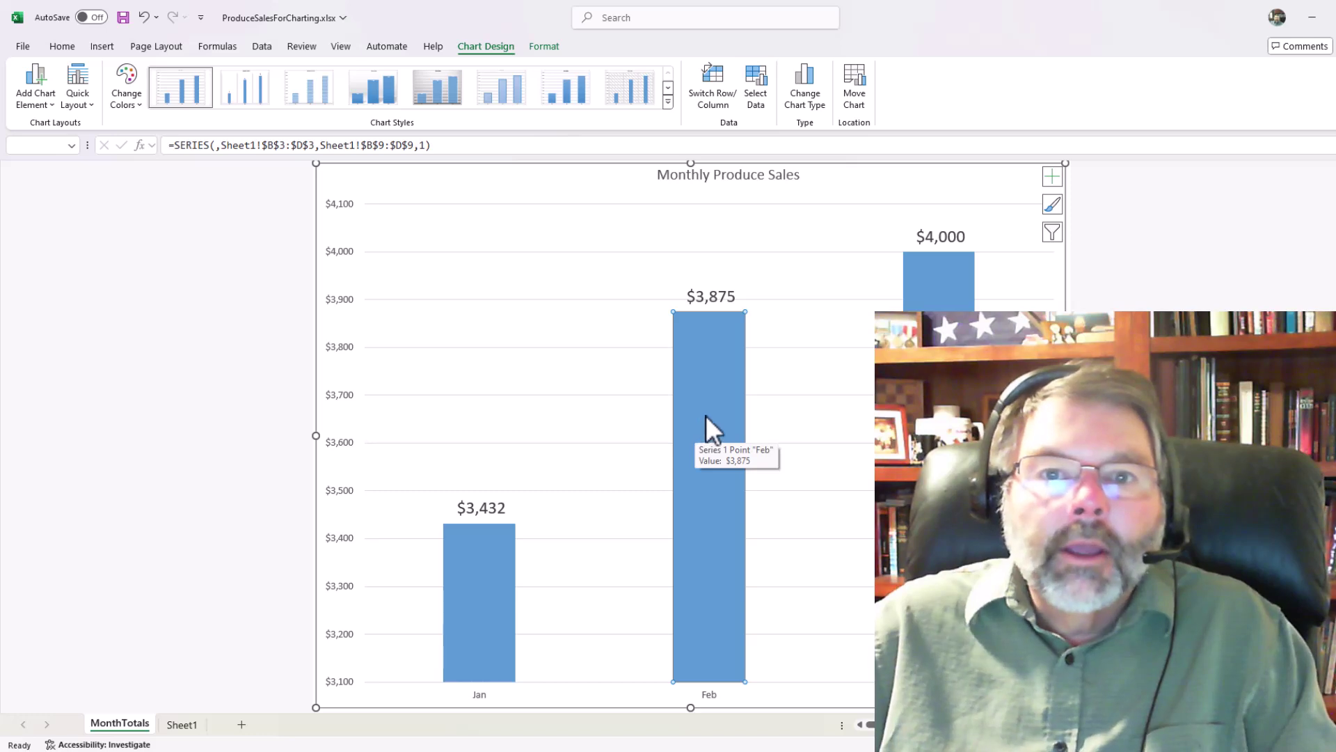
right_click(710, 394)
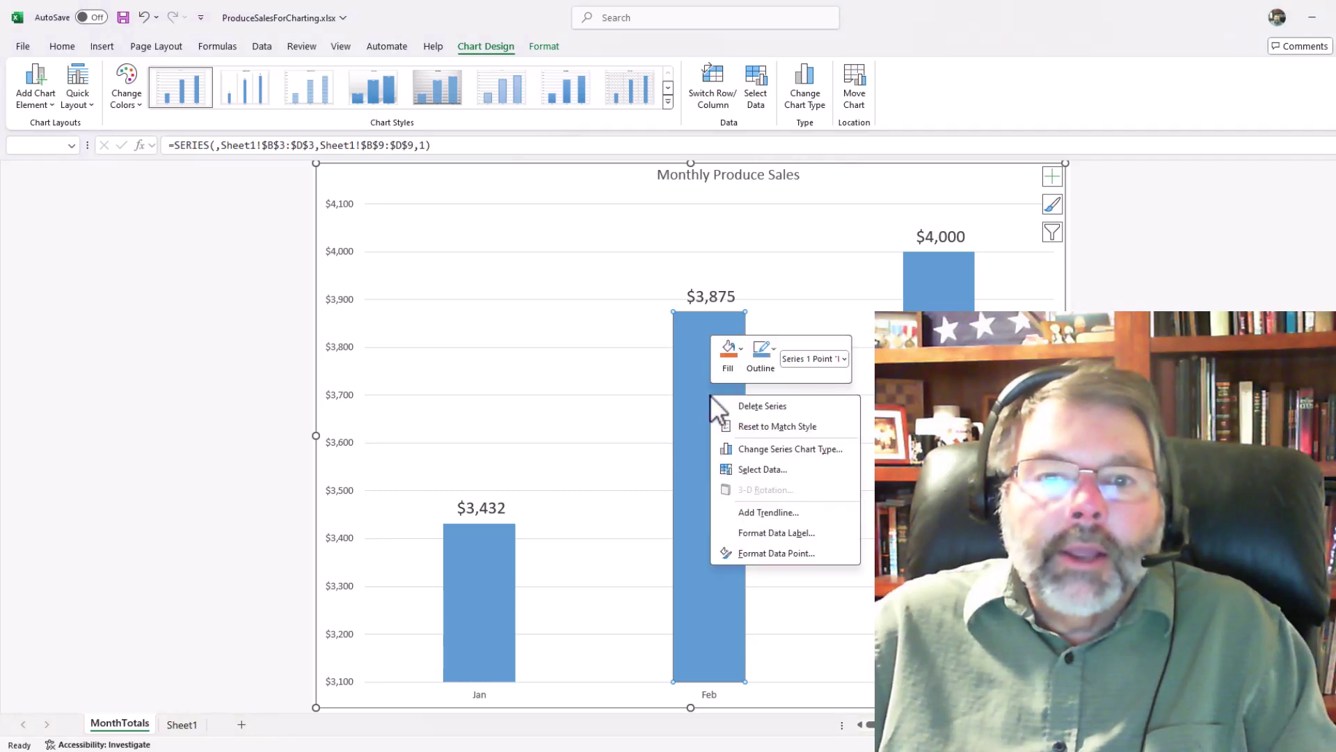
left_click(741, 348)
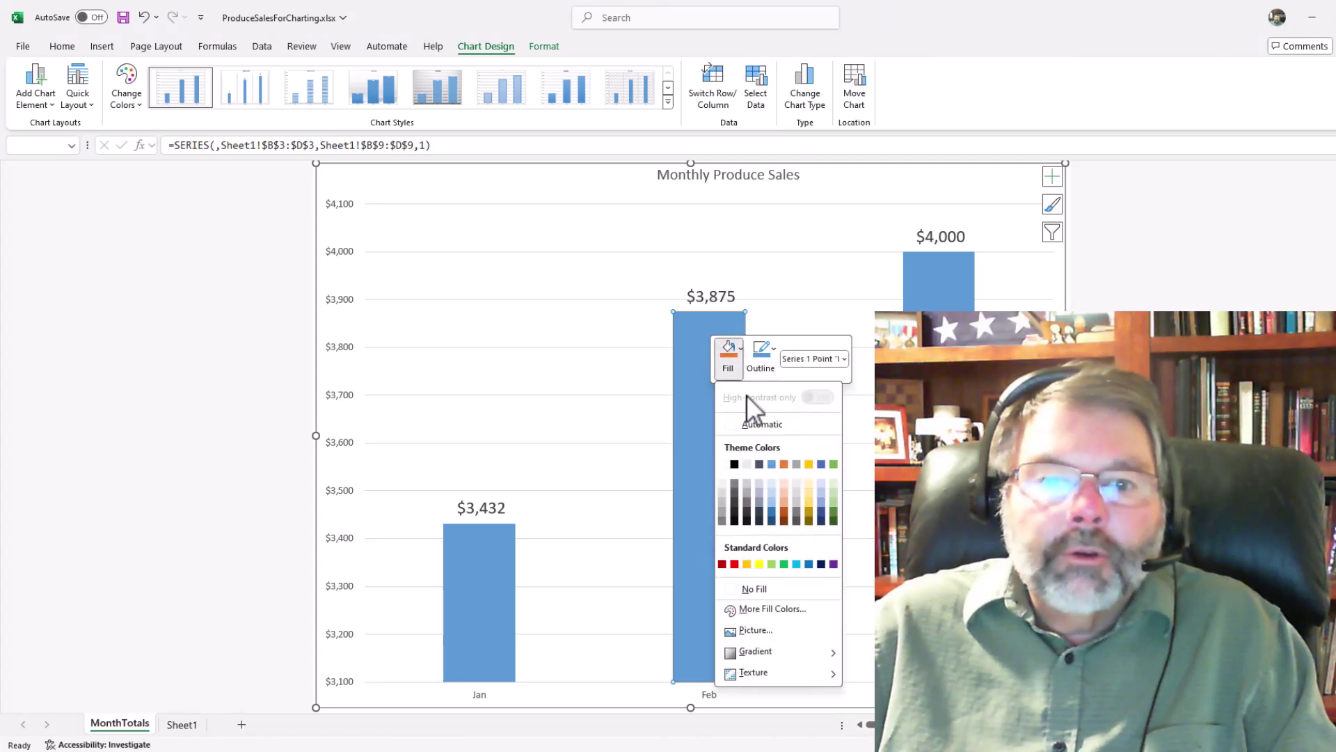
left_click(834, 499)
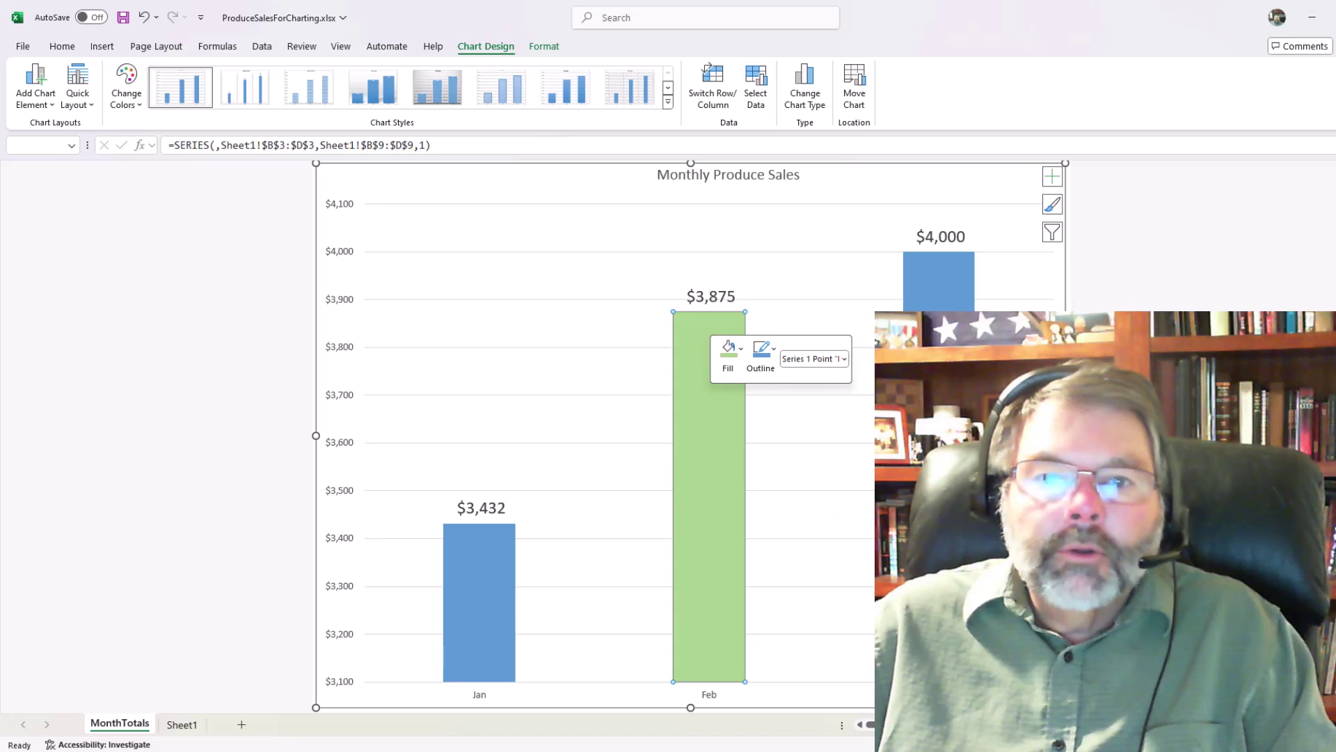
Fill only the third month's column, the one after Feb, with orange
left_click(938, 390)
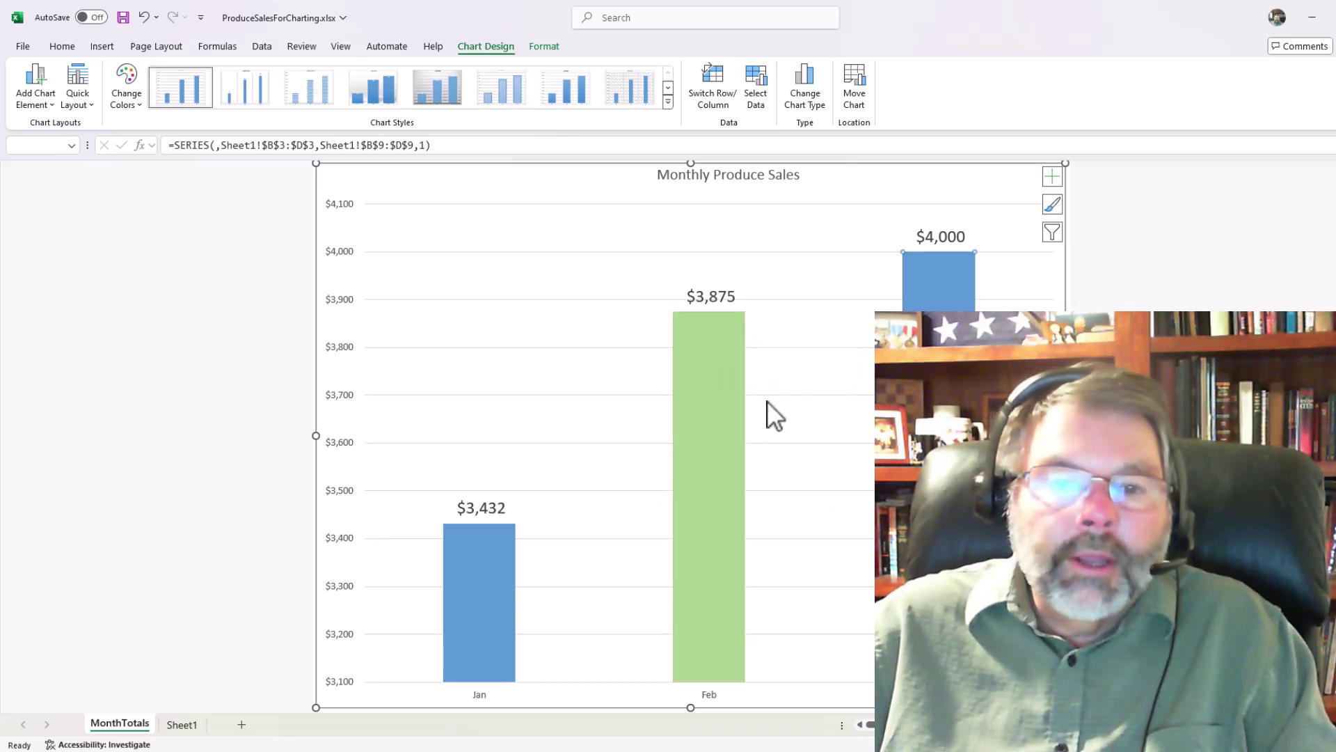
right_click(946, 307)
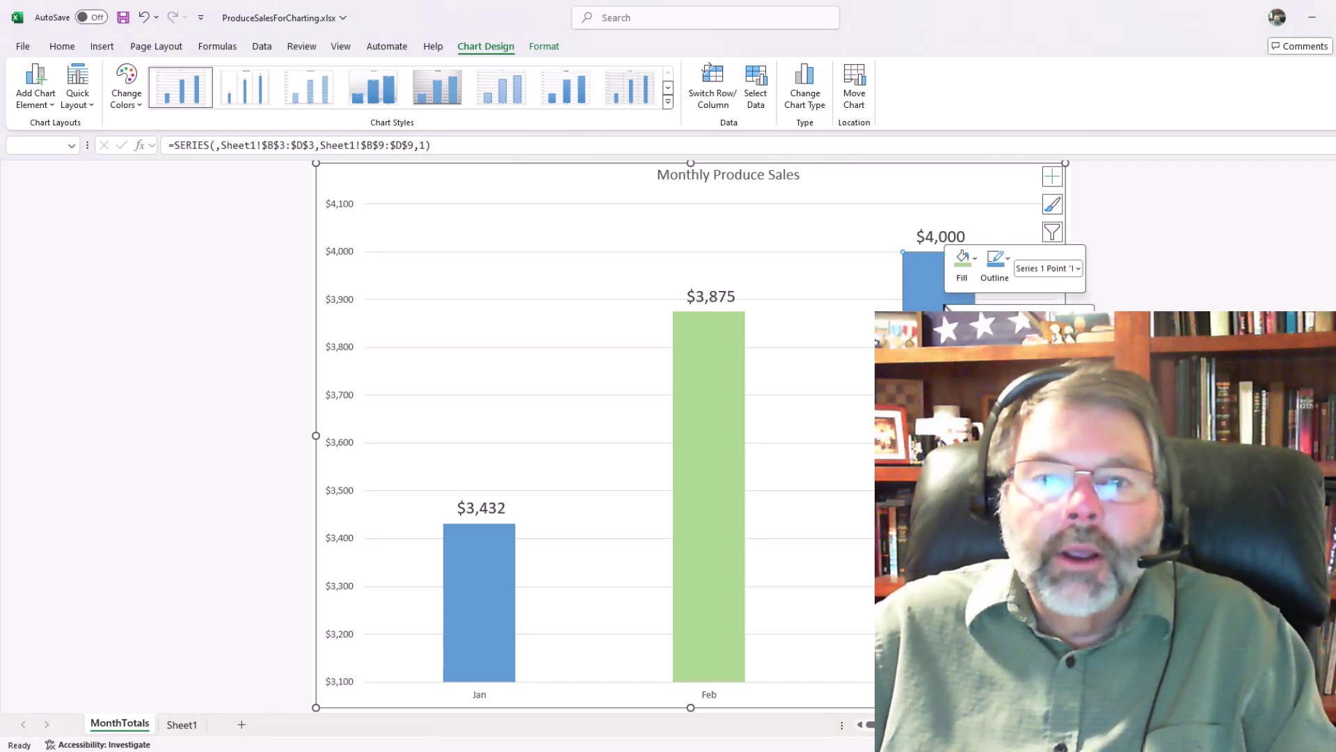
left_click(964, 256)
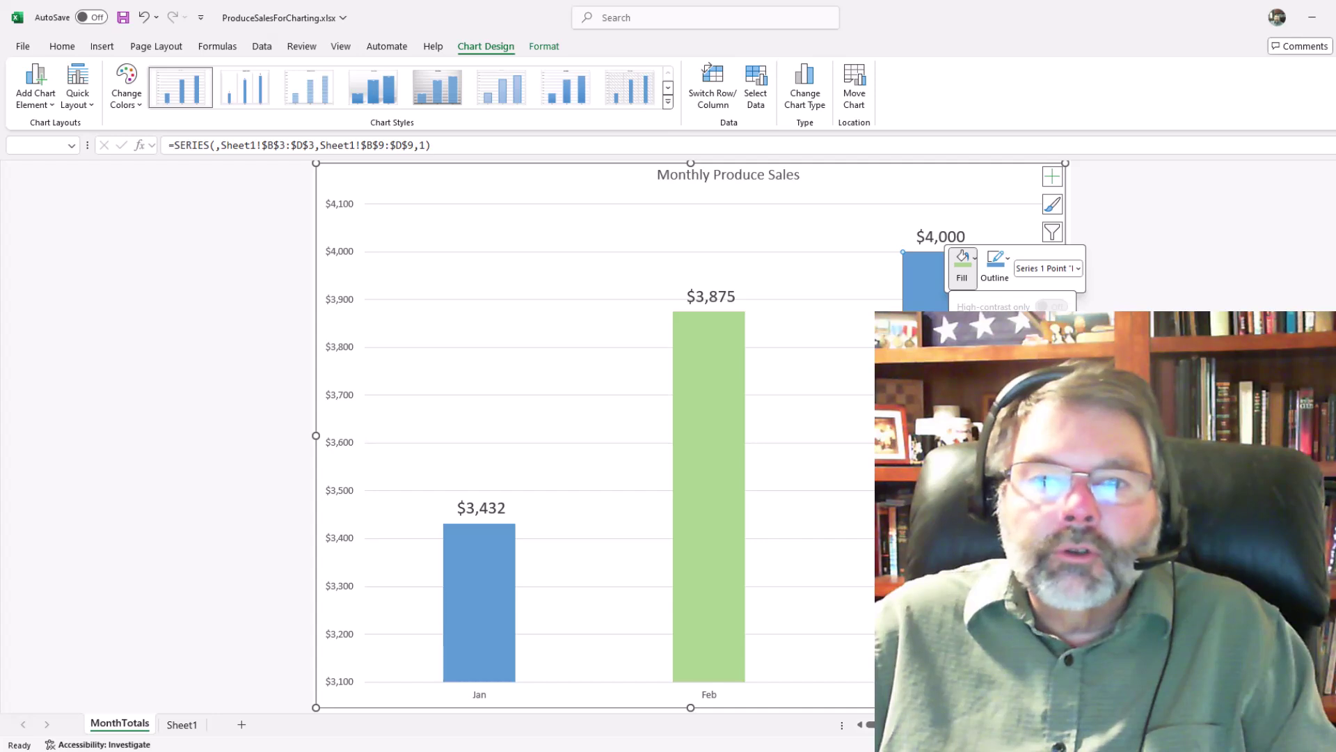
left_click(1018, 342)
left_click(1148, 417)
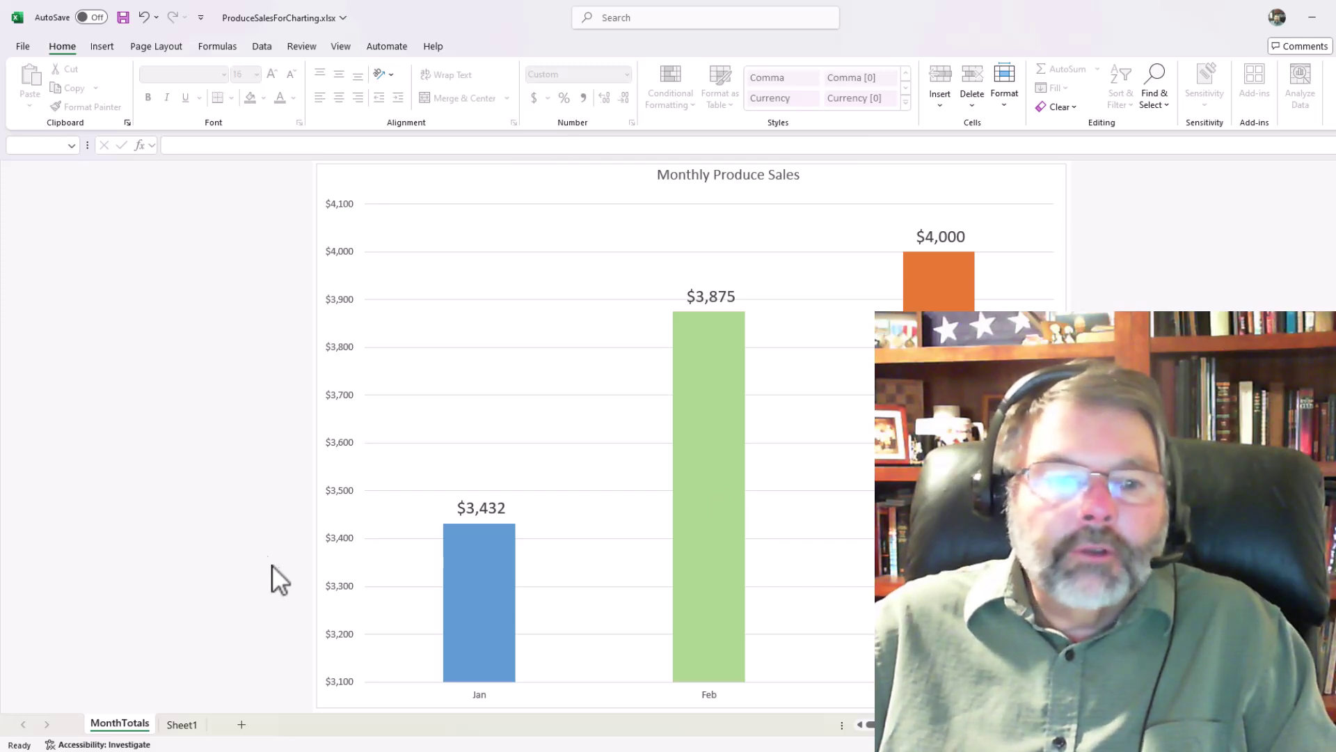
Insert a 2-D pie chart from Sheet1's produce names in A4:A8 and their quarterly totals in E4:E8
left_click(182, 724)
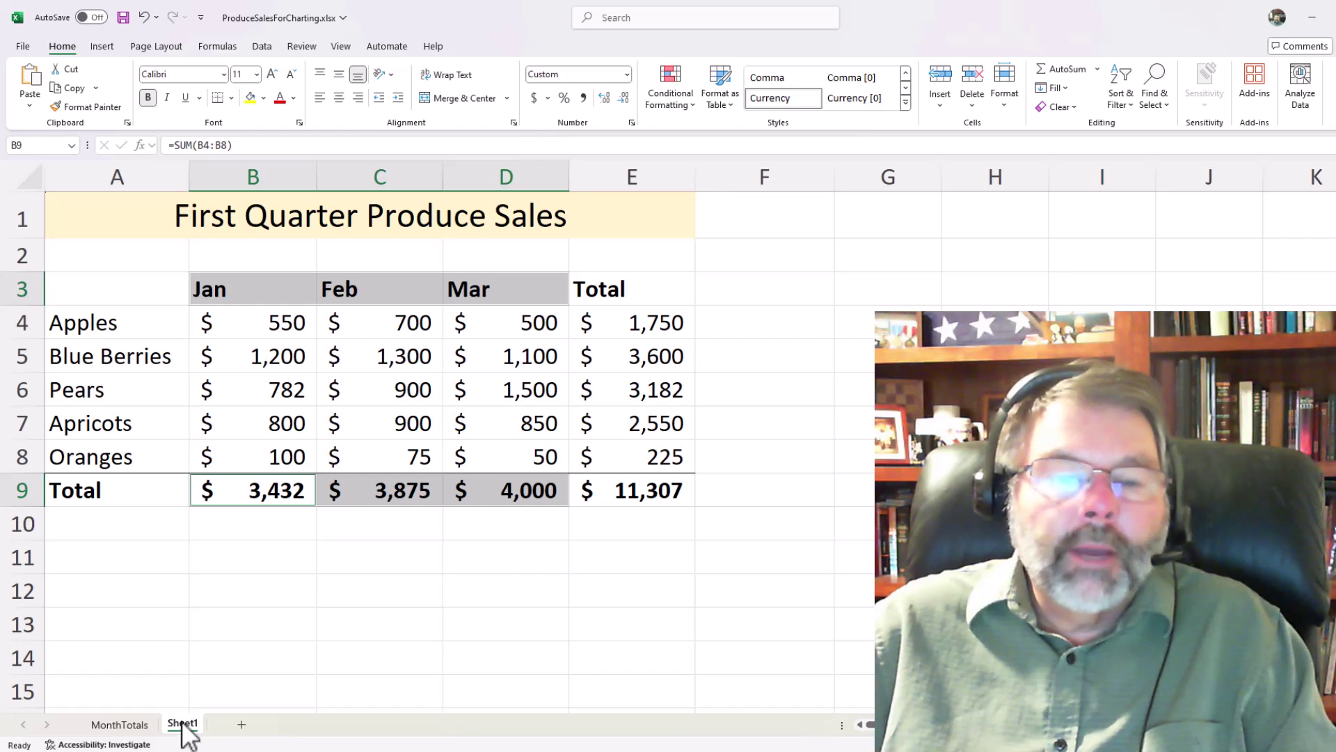
left_click(648, 326)
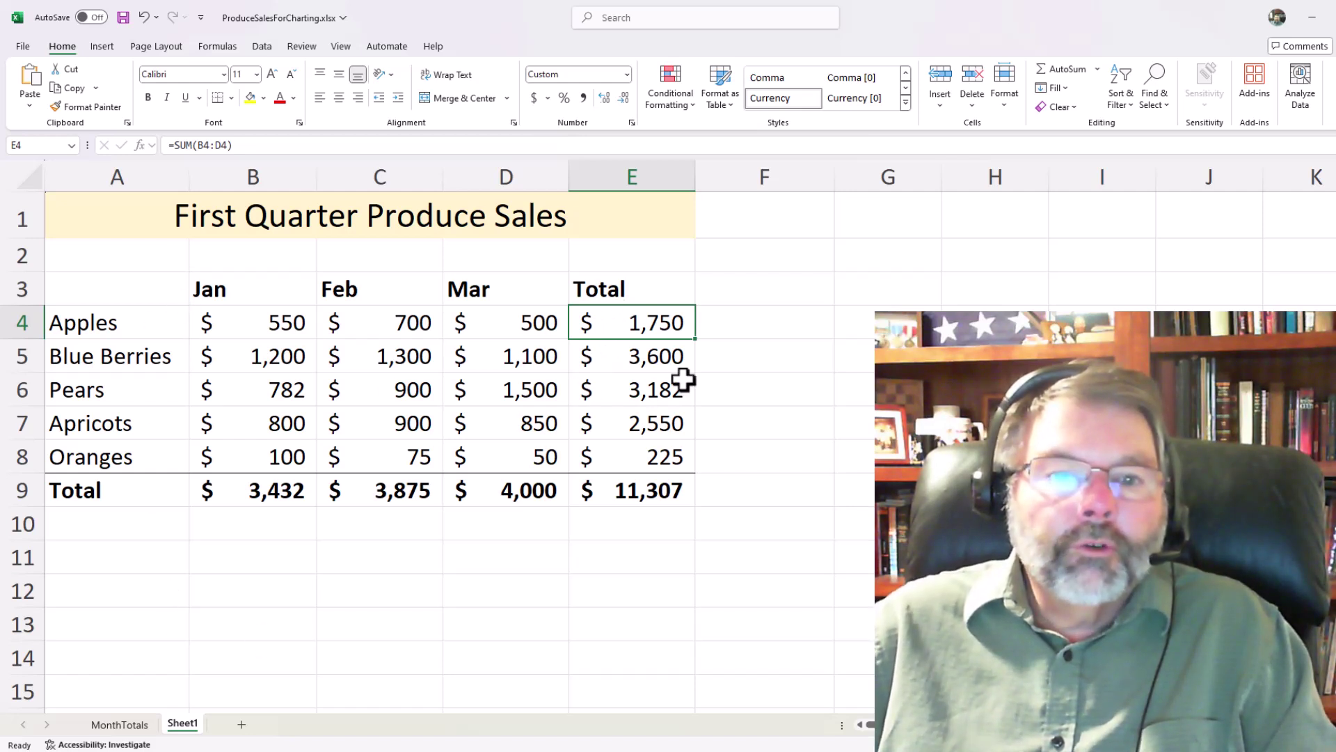
left_click(651, 493)
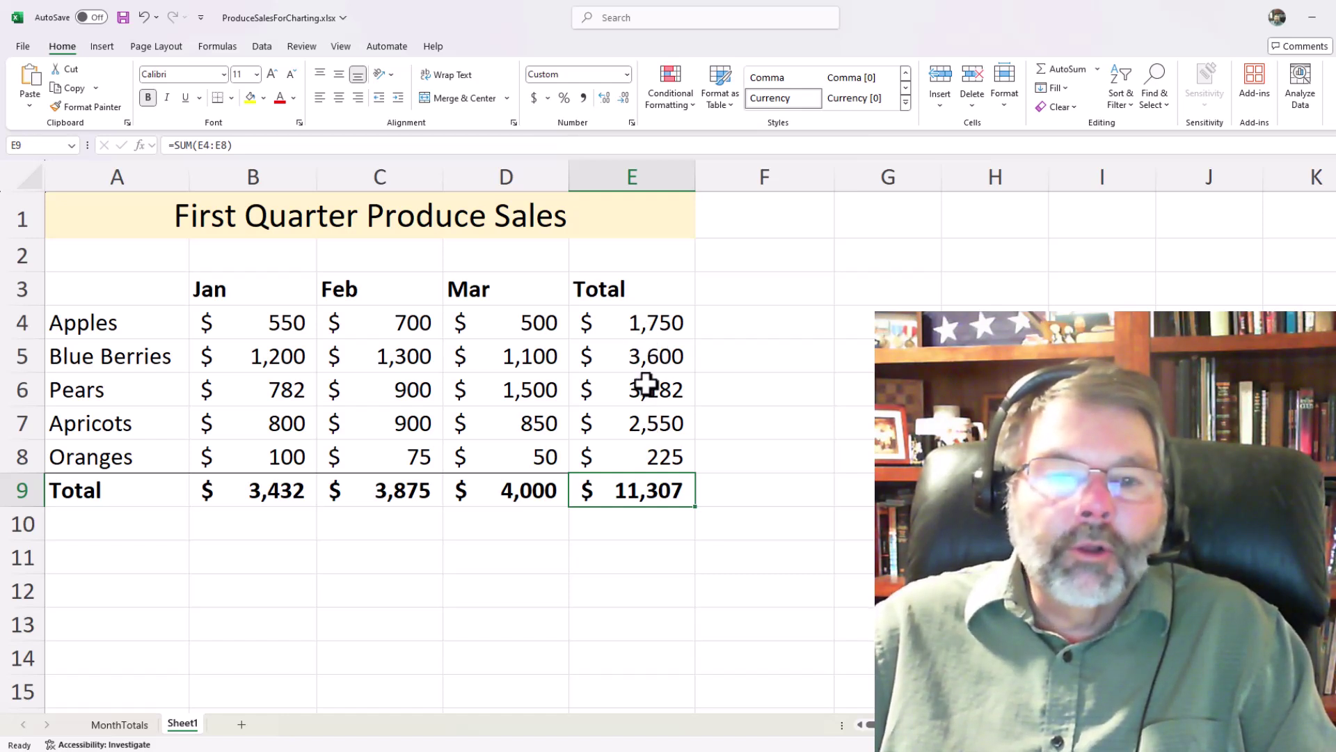
left_click(661, 317)
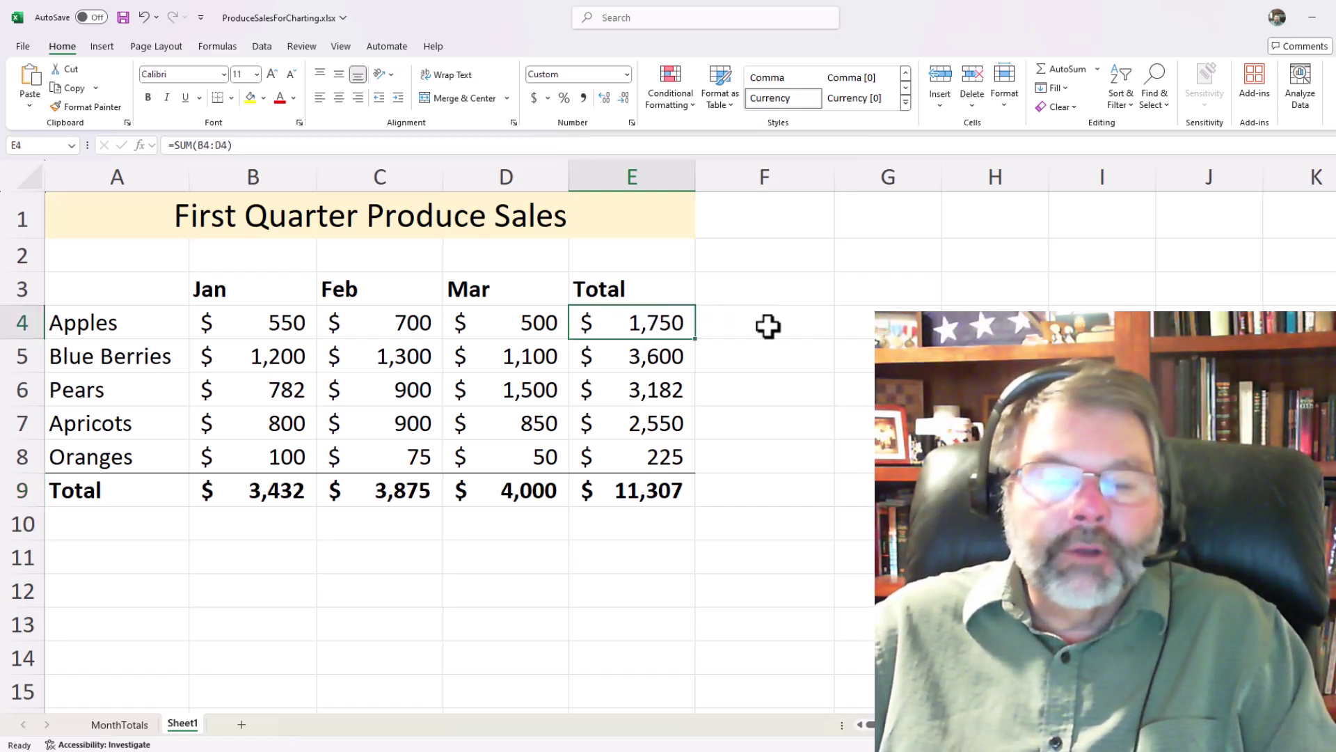
left_click_drag(111, 322, 94, 445)
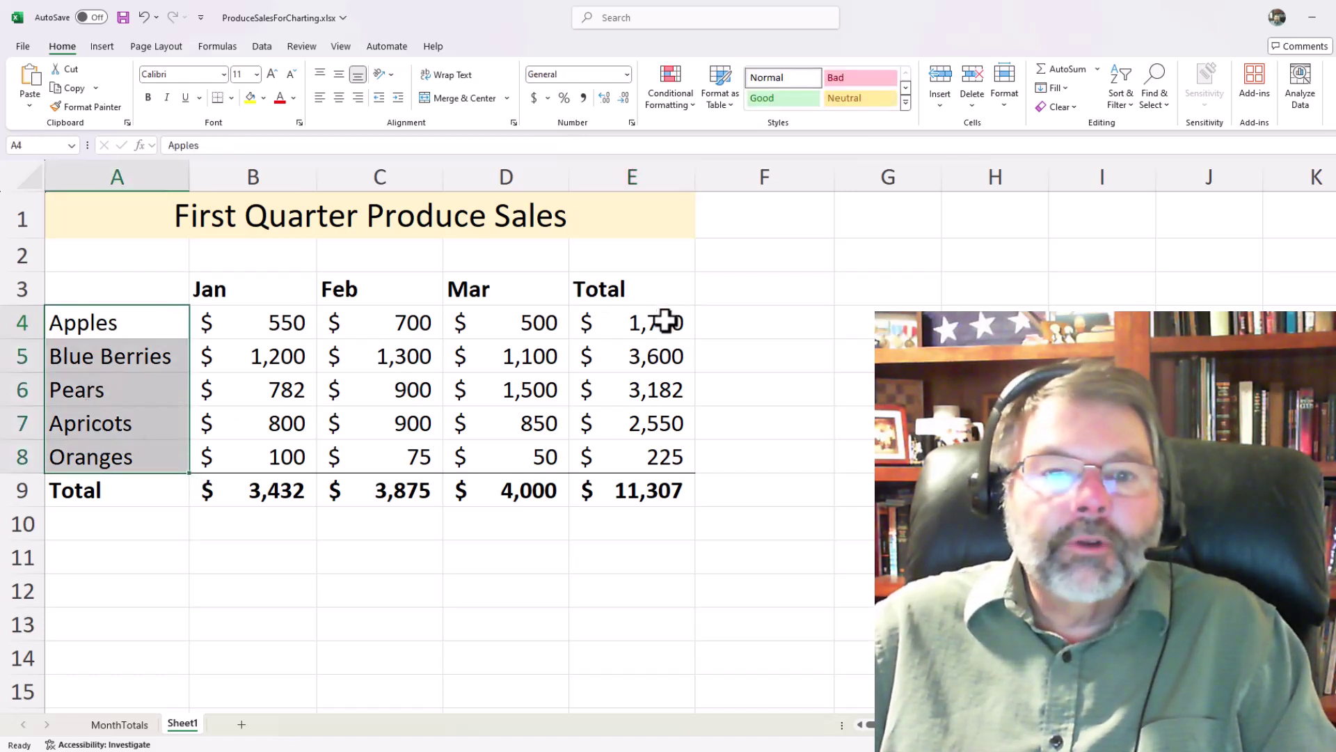
left_click_drag(646, 311, 639, 453)
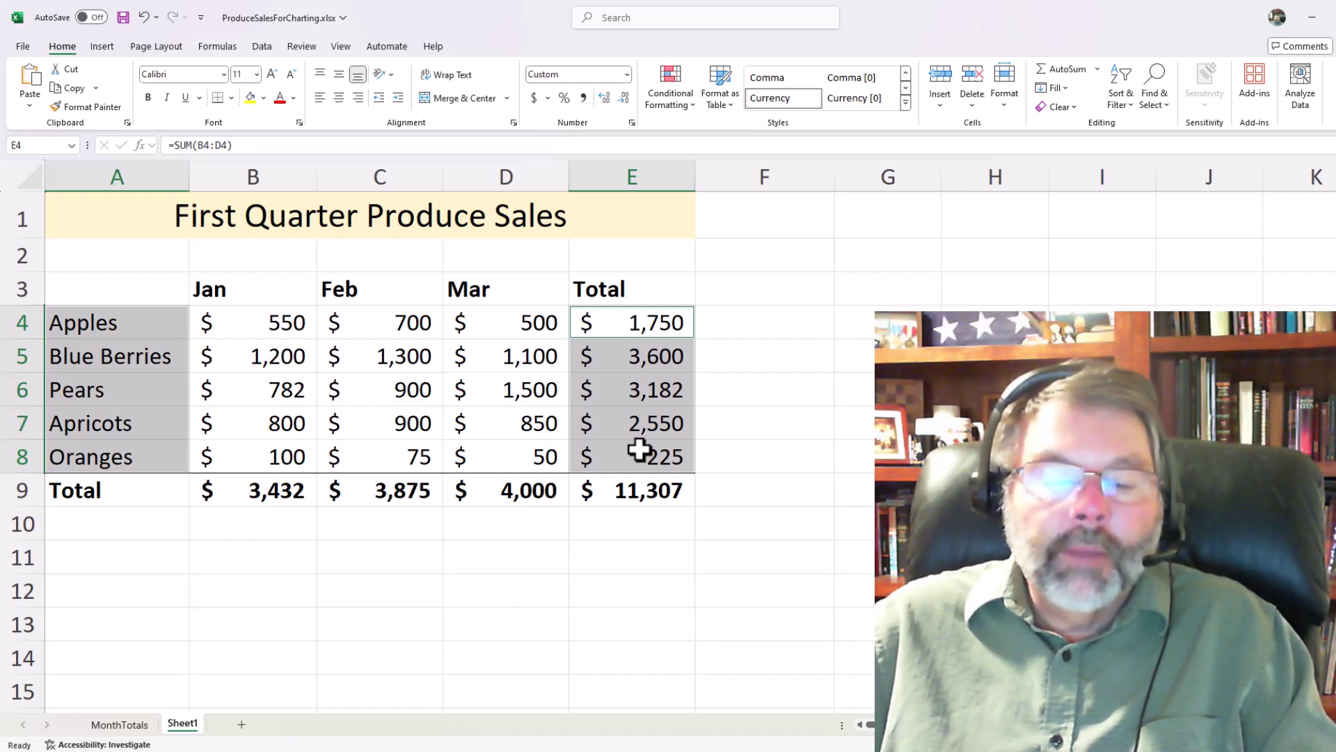
left_click(106, 44)
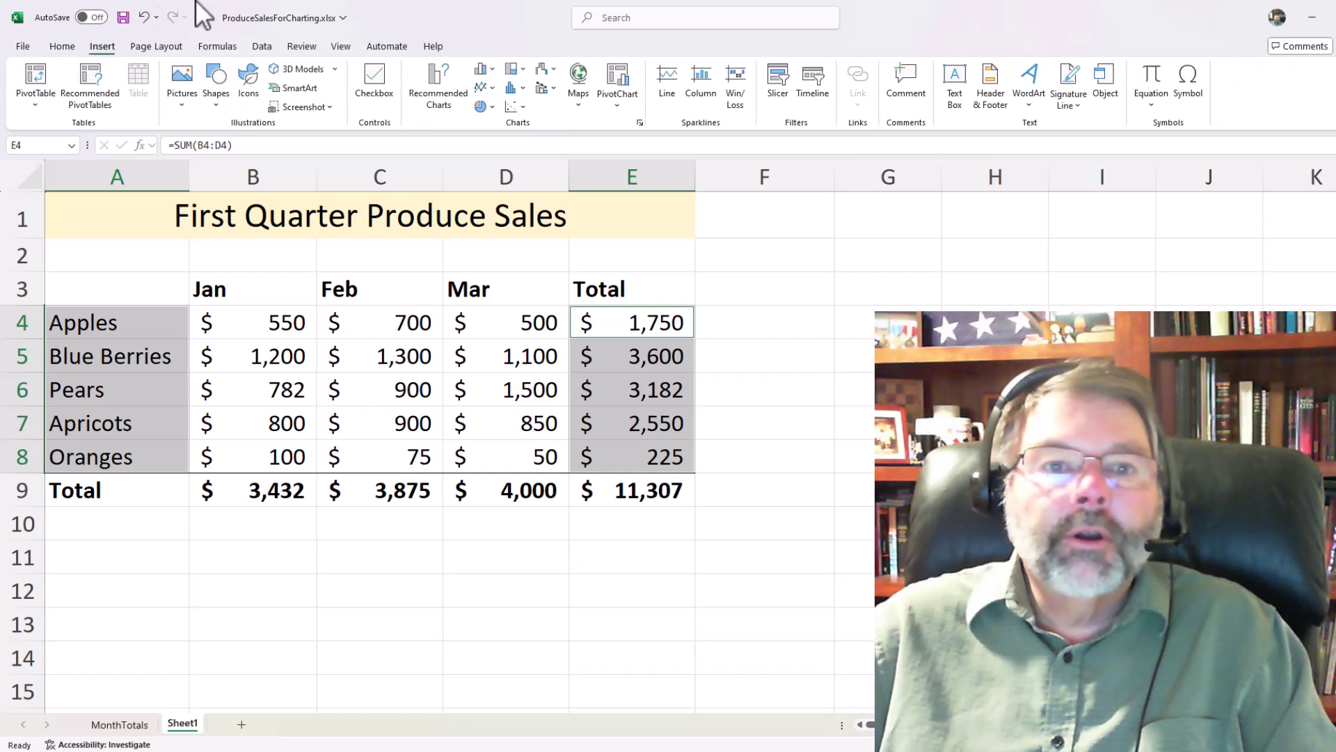
left_click(491, 106)
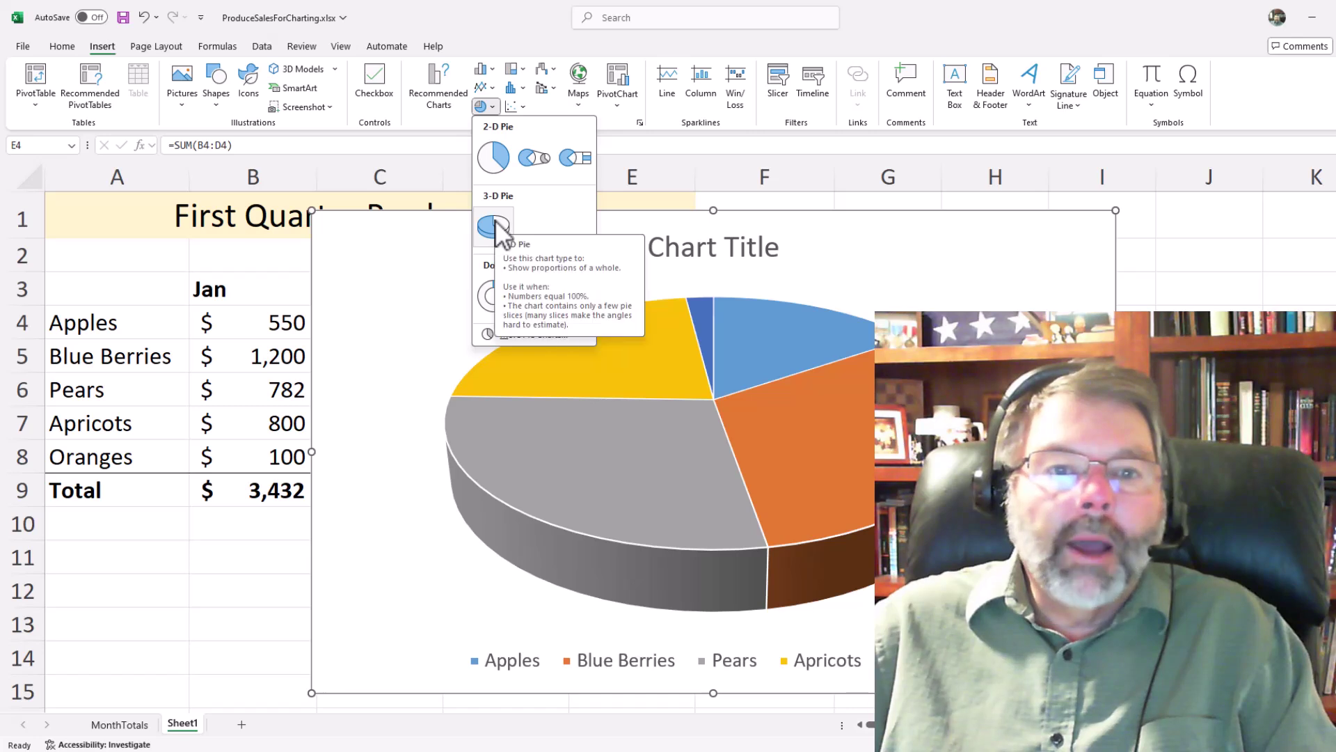
left_click(491, 154)
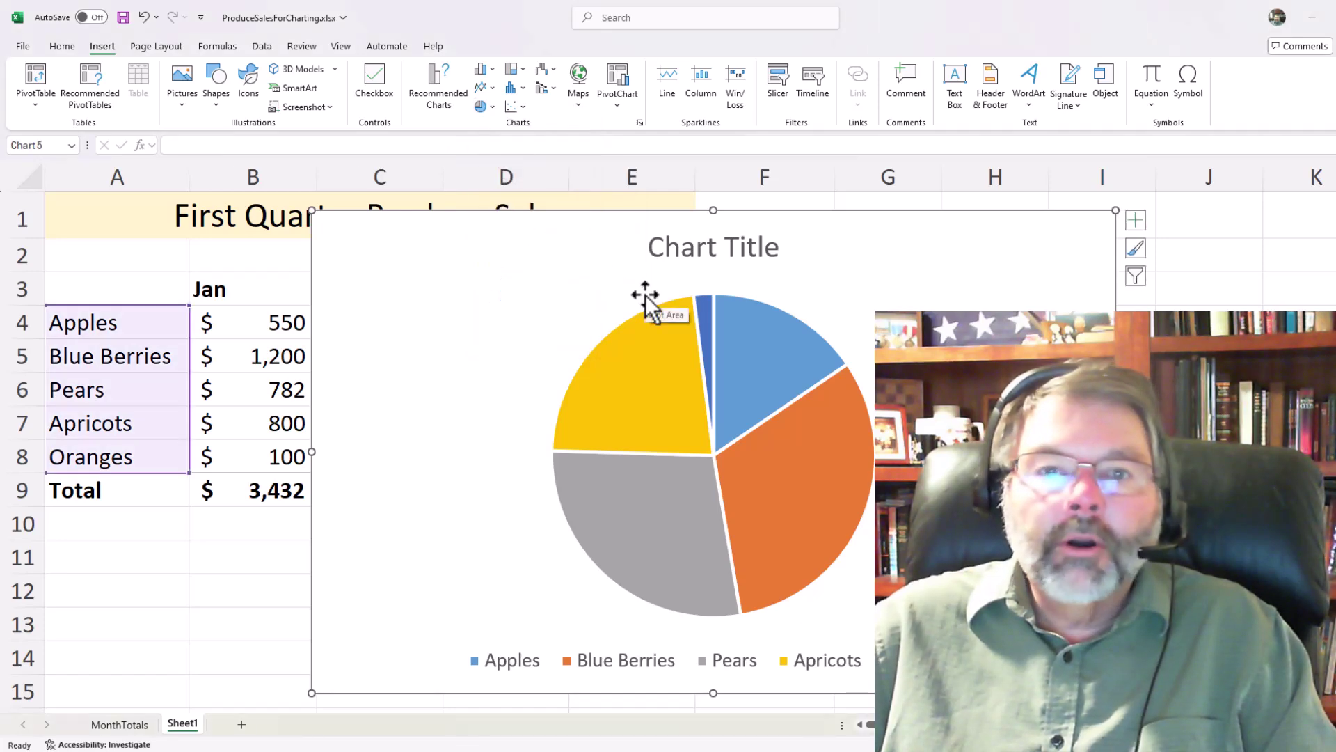
Move the pie chart to a new sheet named ProduceTotals
left_click(473, 259)
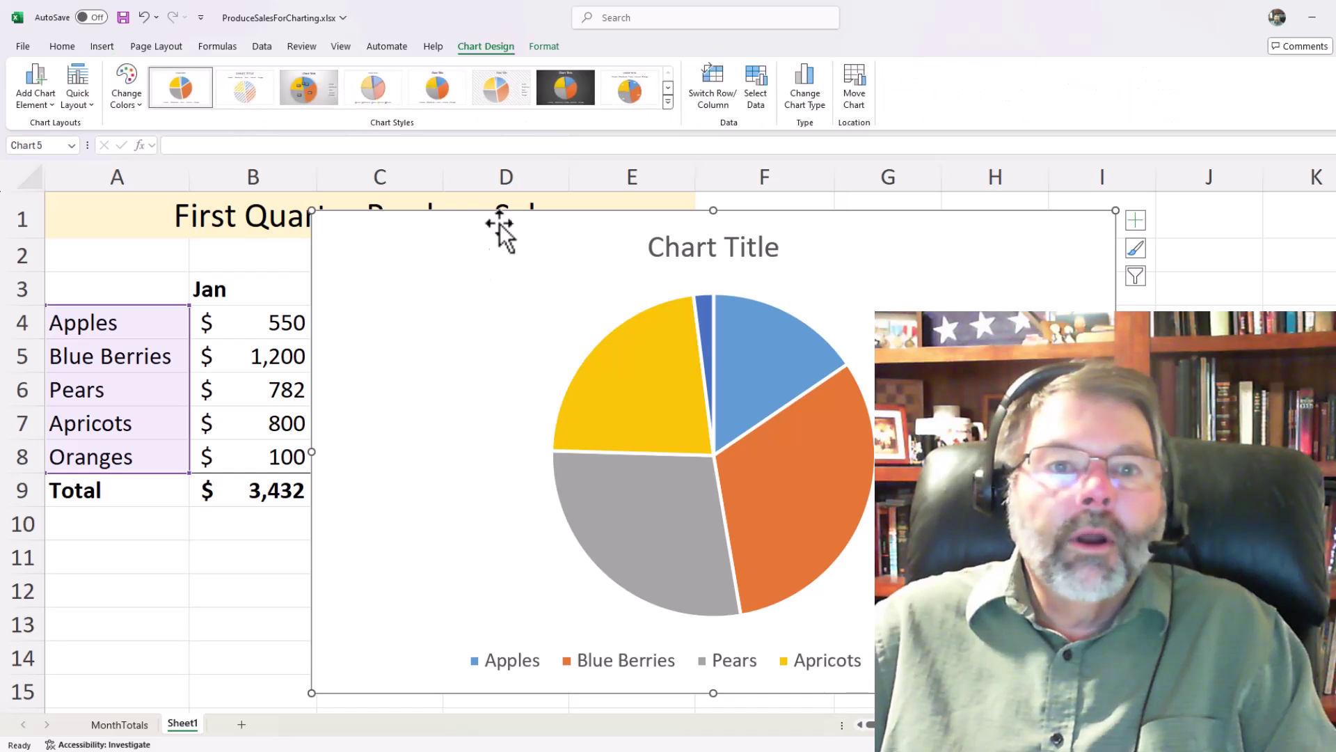
left_click(856, 85)
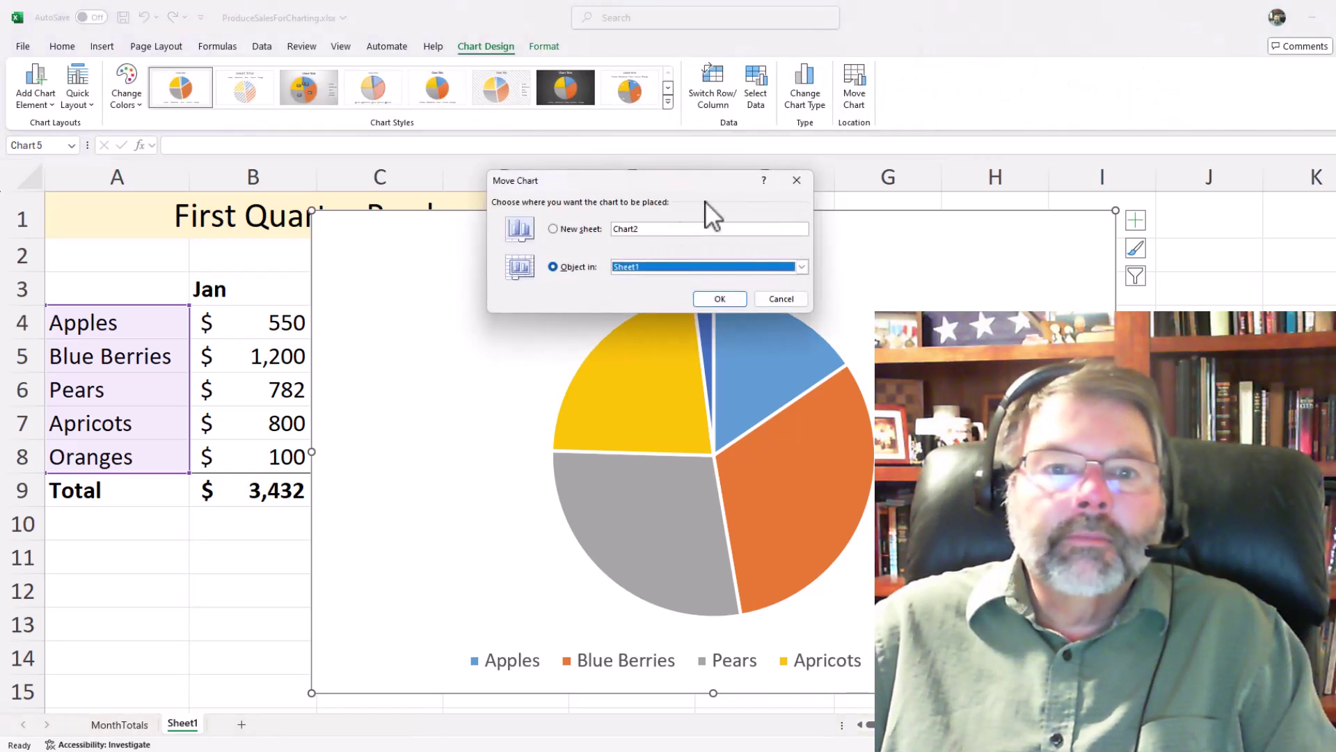
left_click(553, 230)
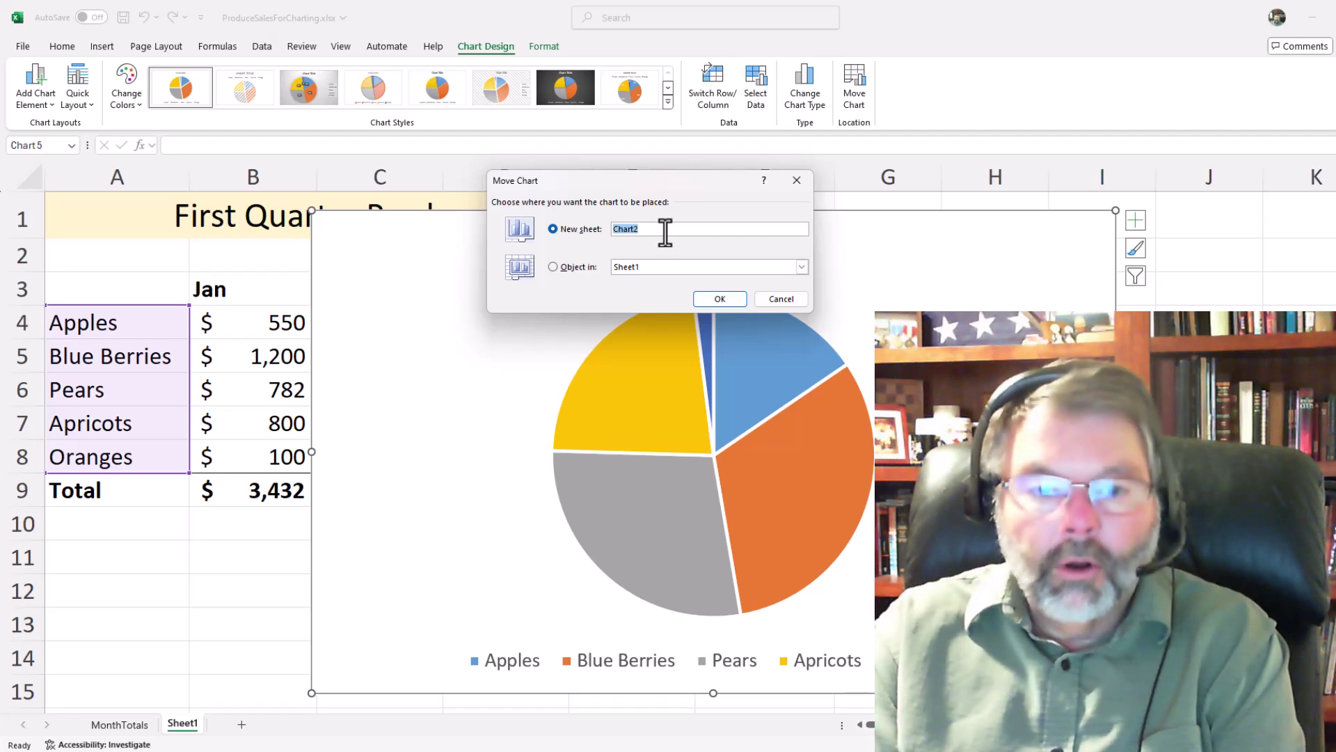
type("ProduceT")
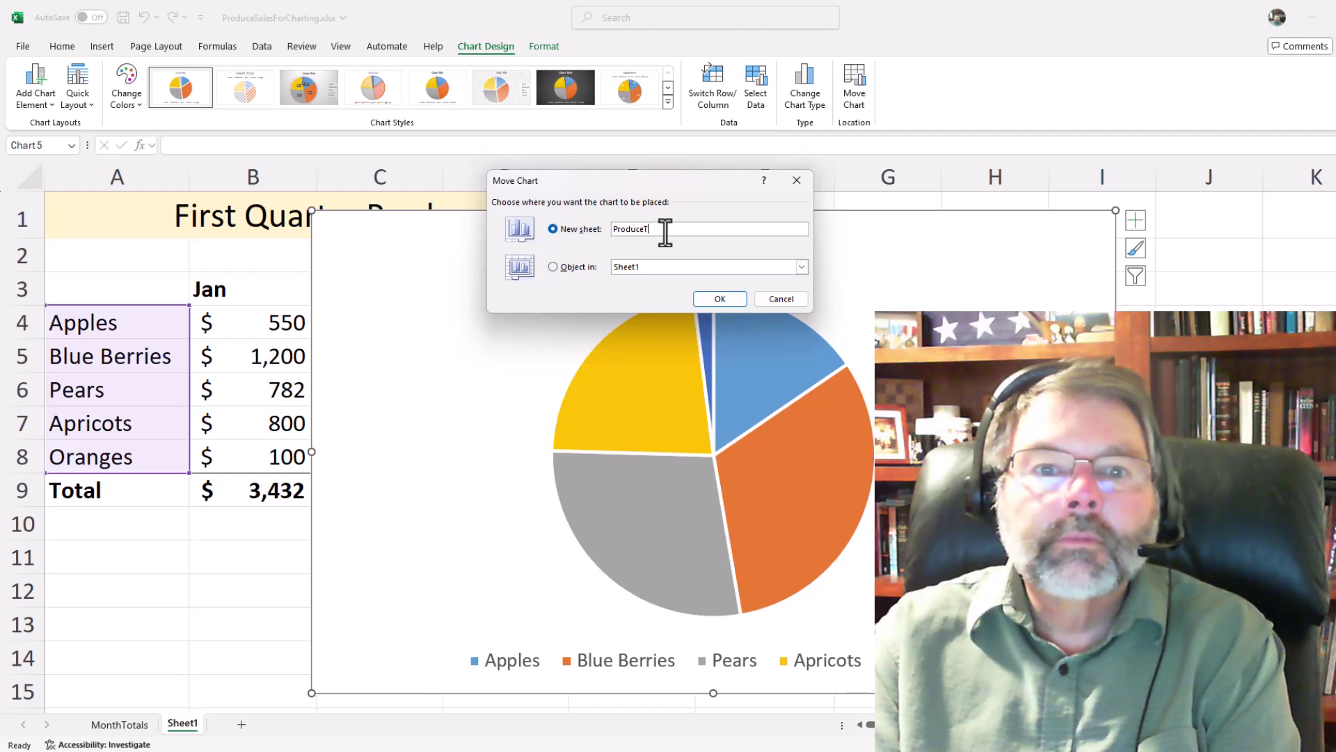
type("otals")
key("Return")
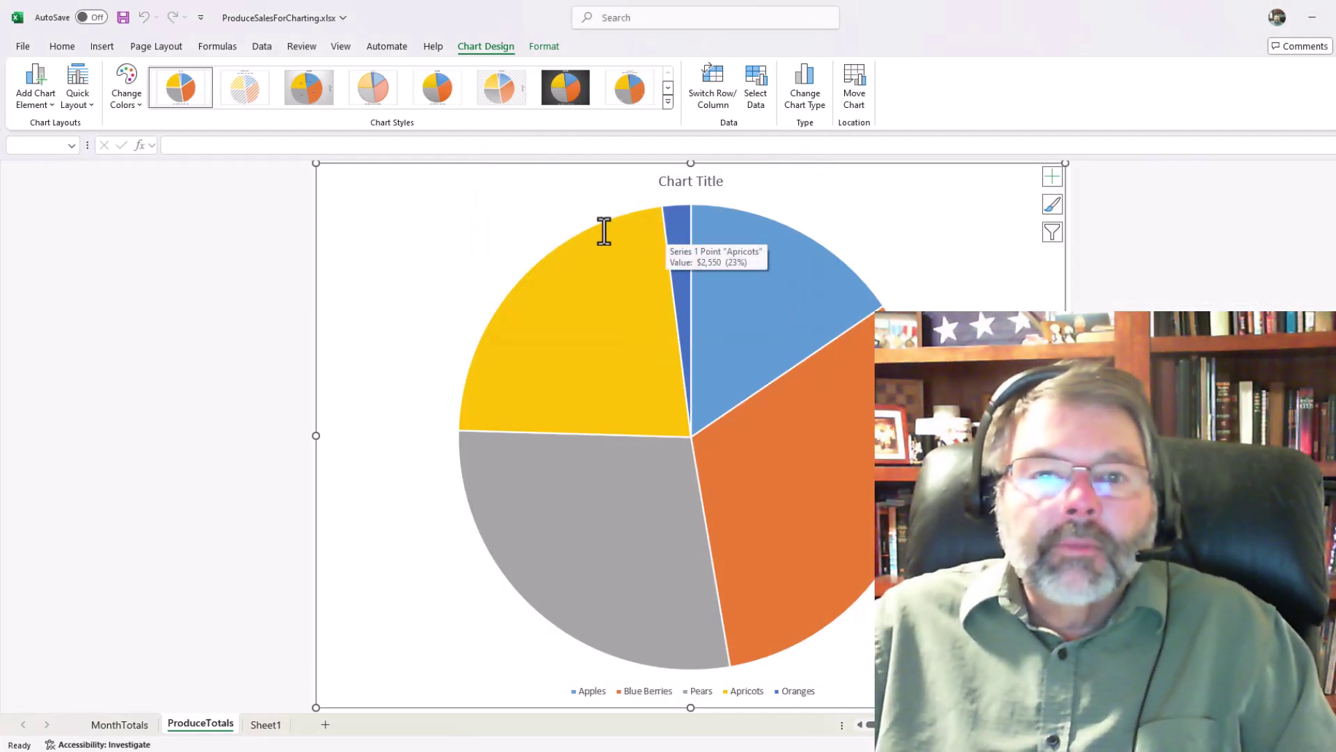
Replace the pie chart's title with "Totals"
left_click(685, 181)
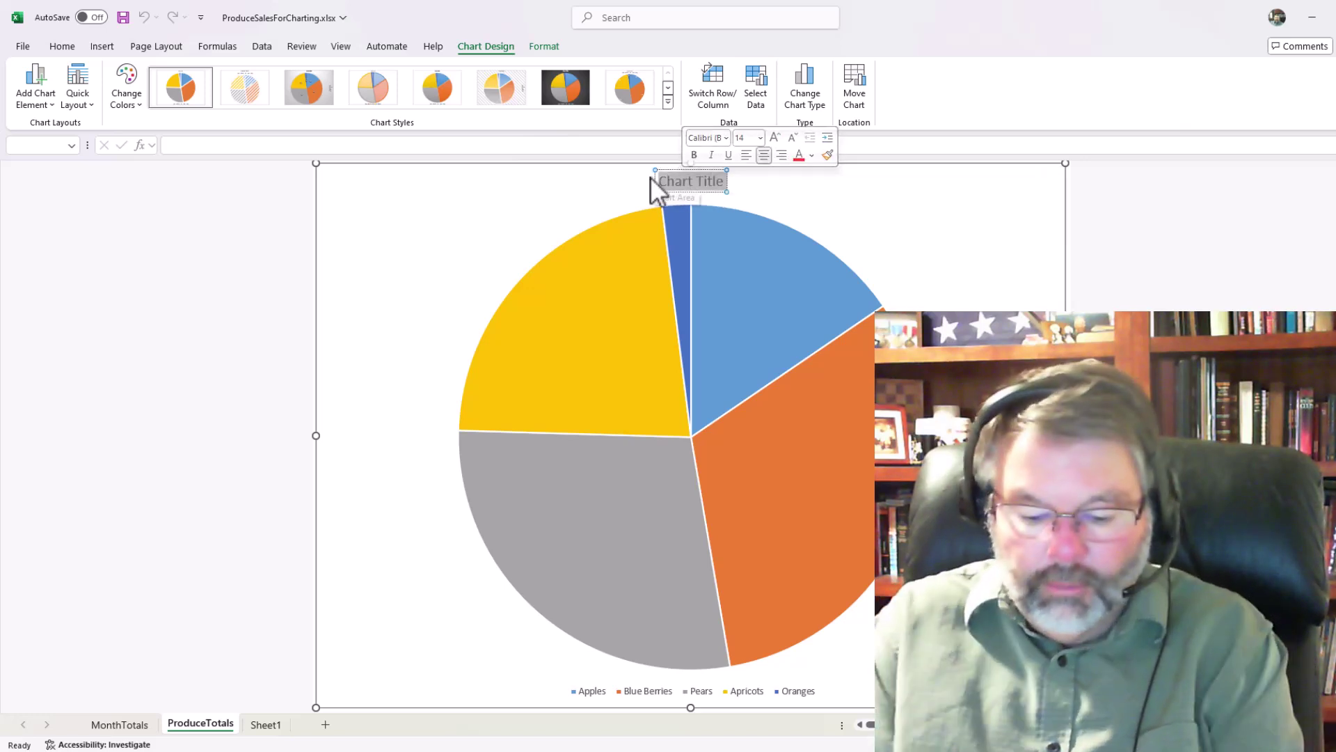
type("Tota")
type("ls")
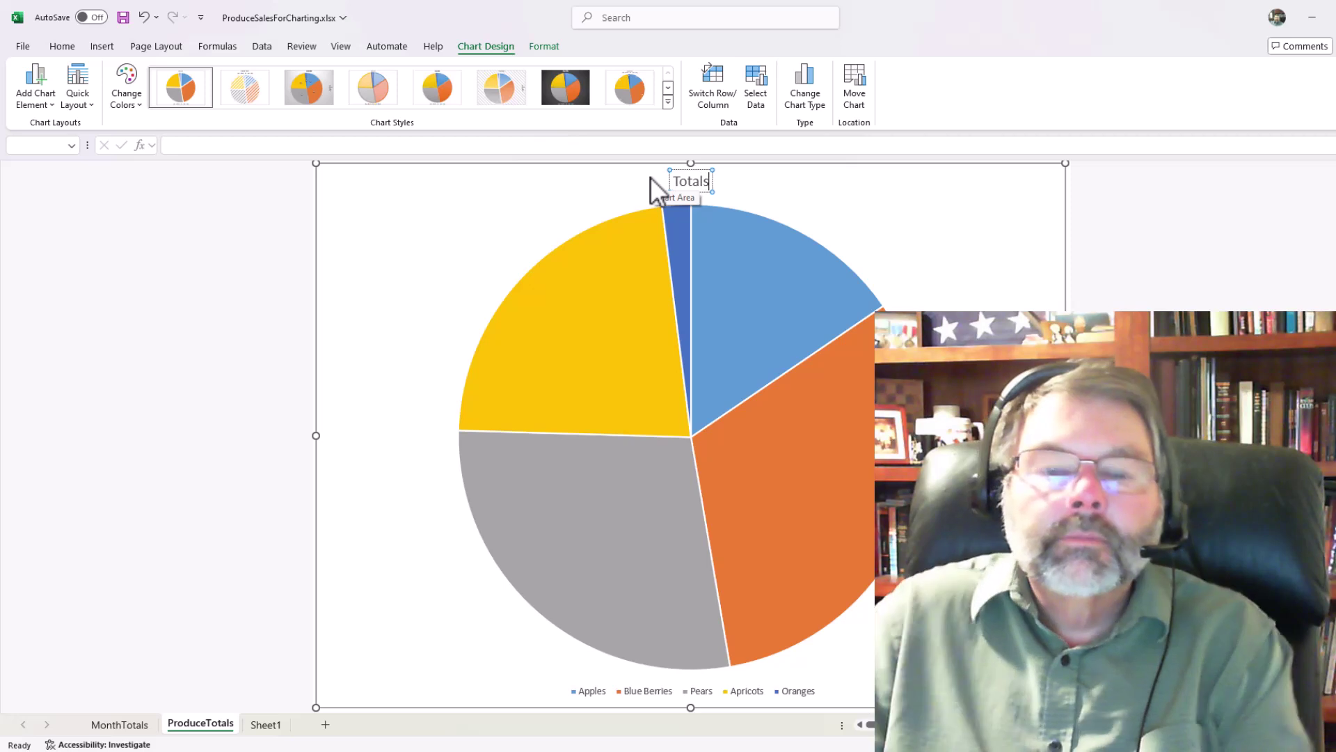
left_click(972, 233)
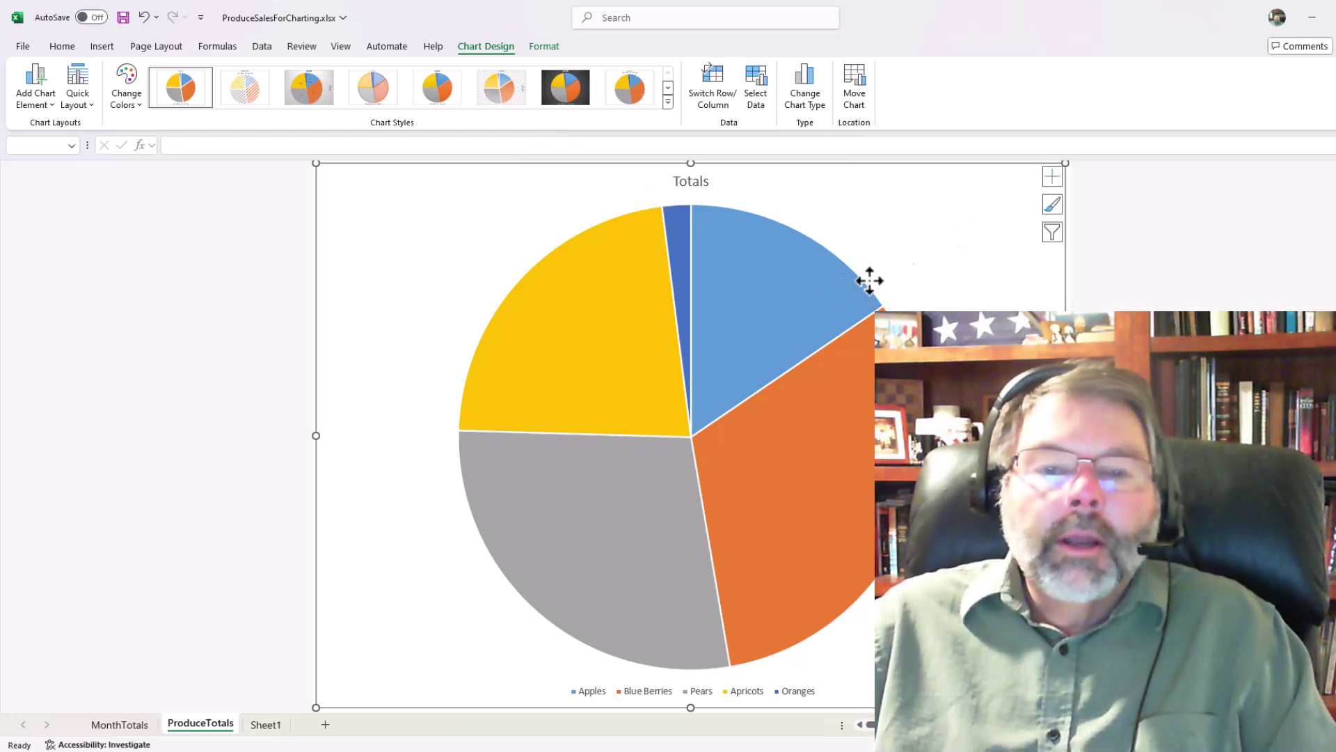
Examine the pie slices, including Blue Berries, and compare them with the source totals on Sheet1
left_click(760, 286)
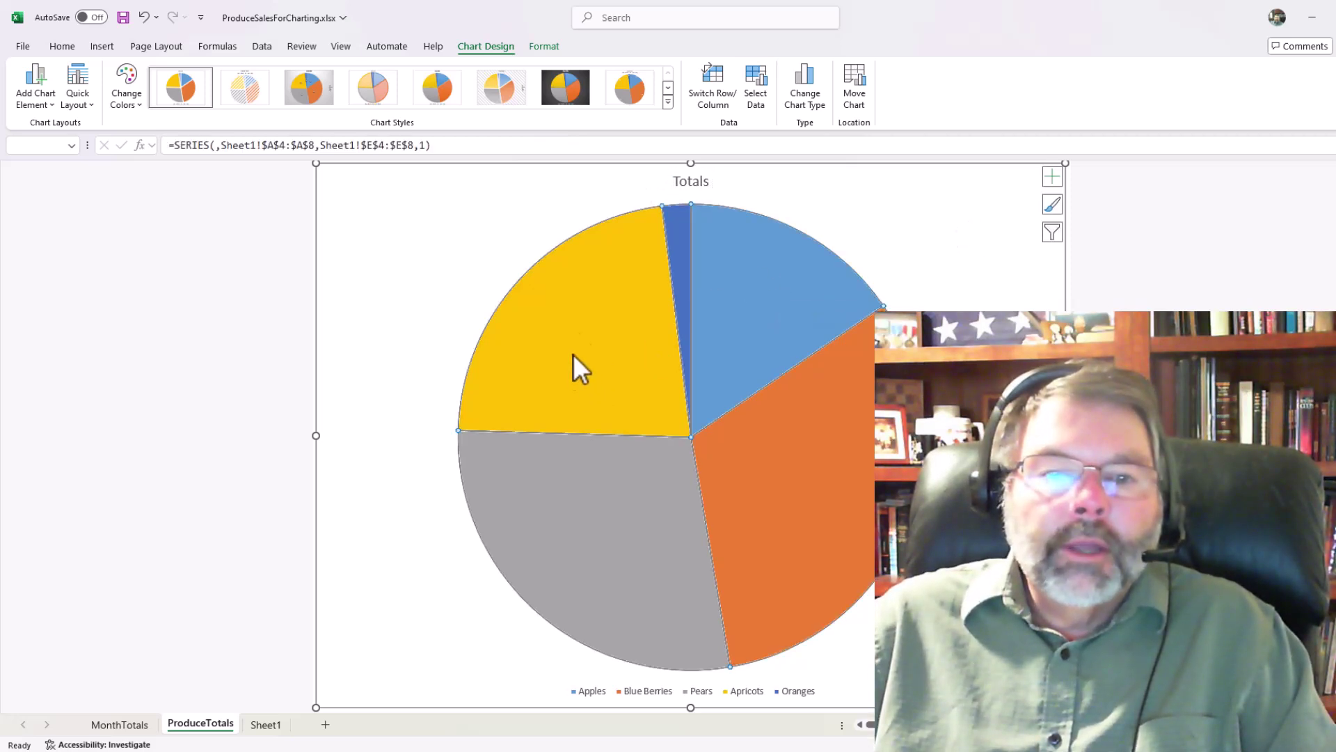
mouse_move(607, 525)
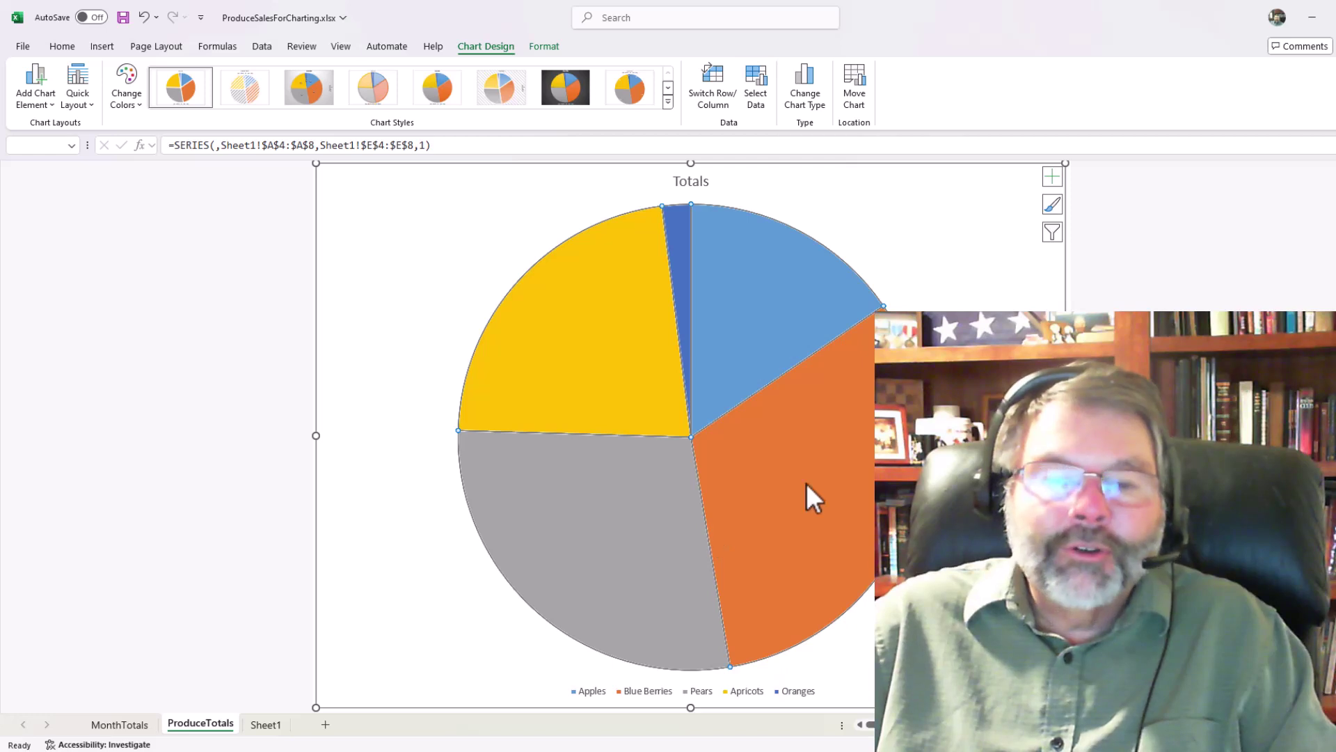
mouse_move(795, 483)
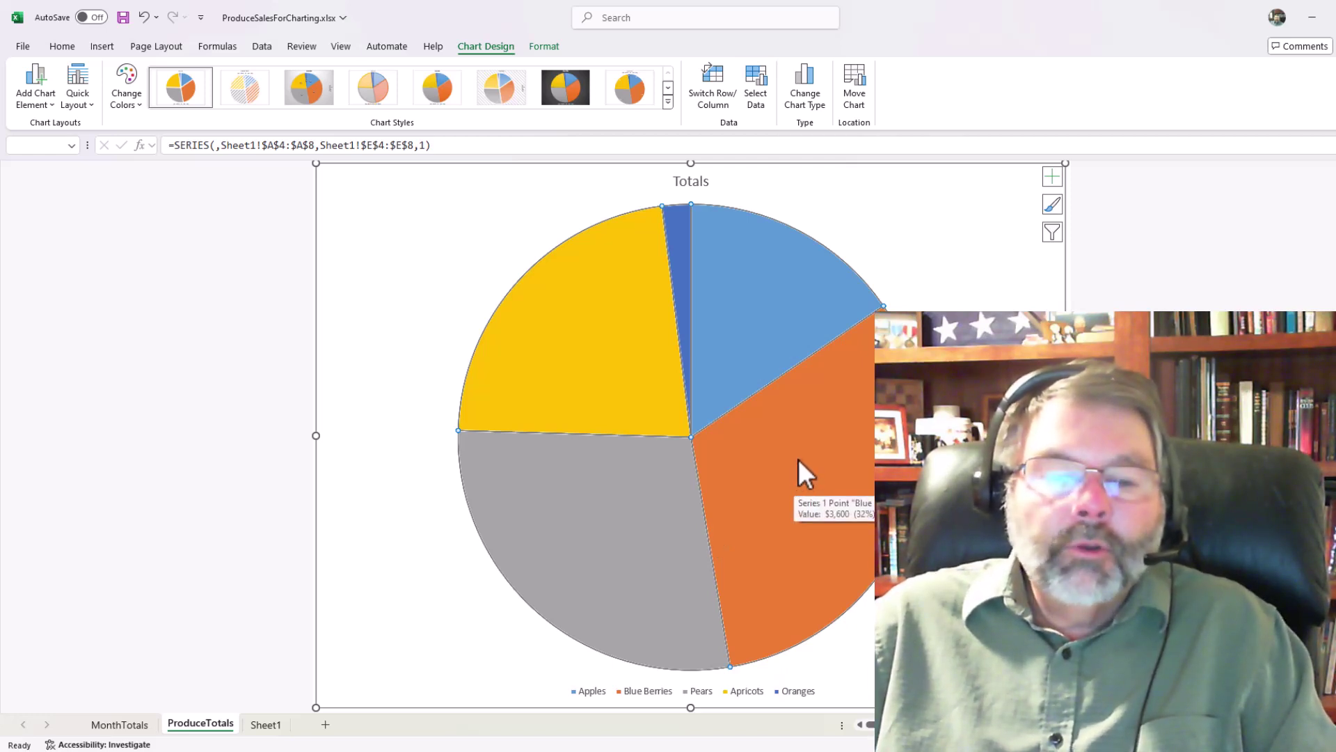
left_click(267, 726)
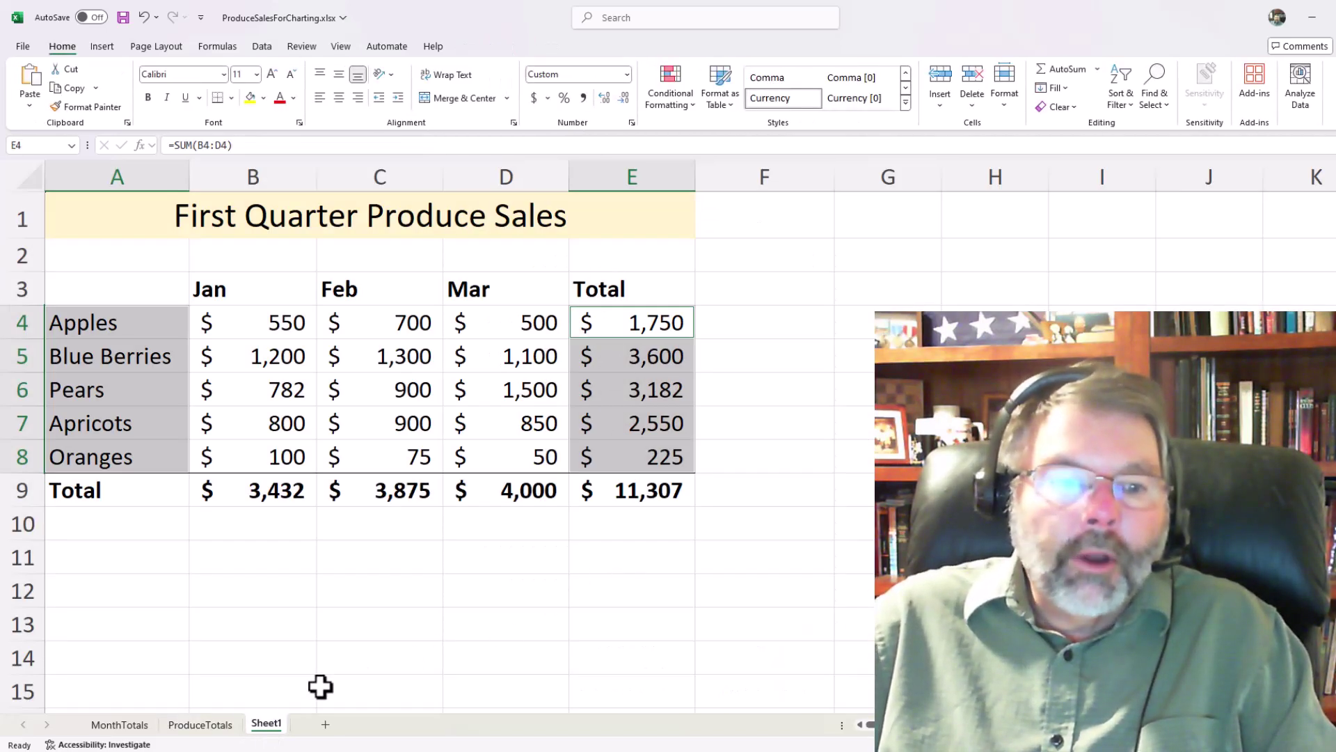
left_click(198, 726)
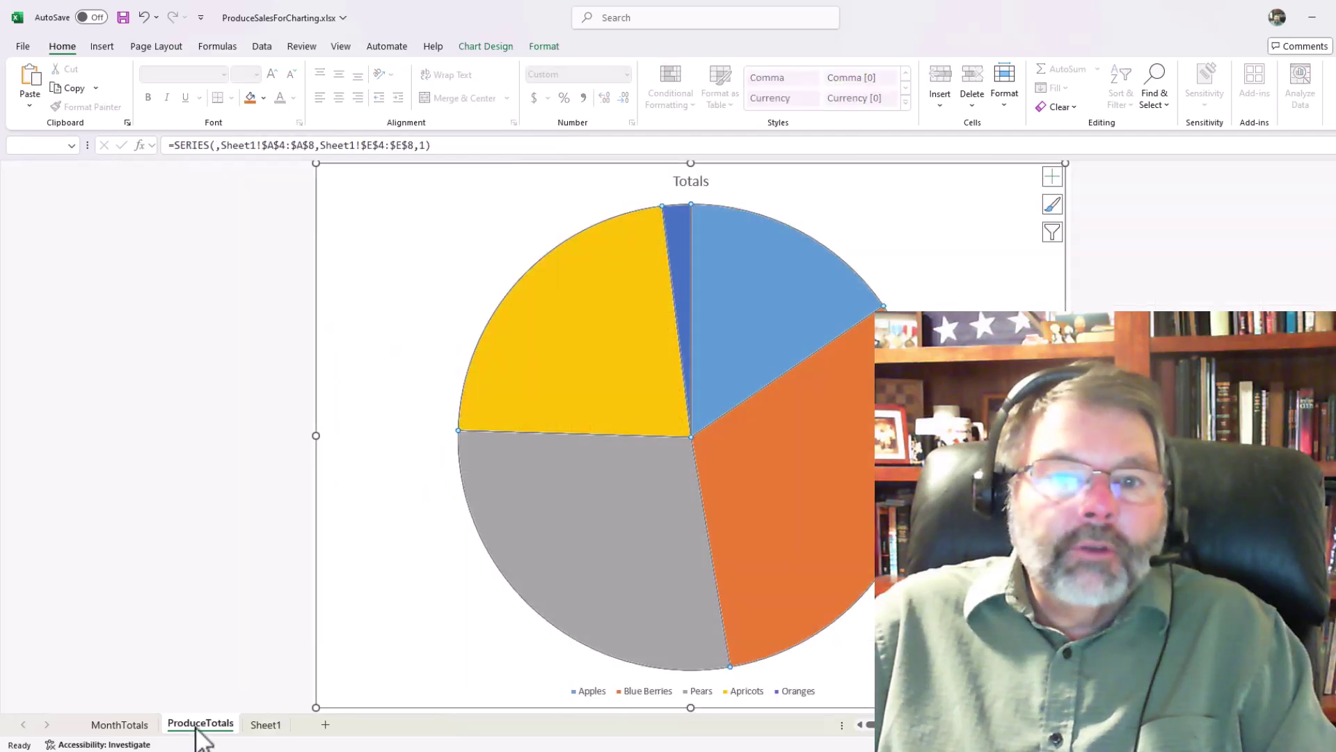
left_click(1135, 250)
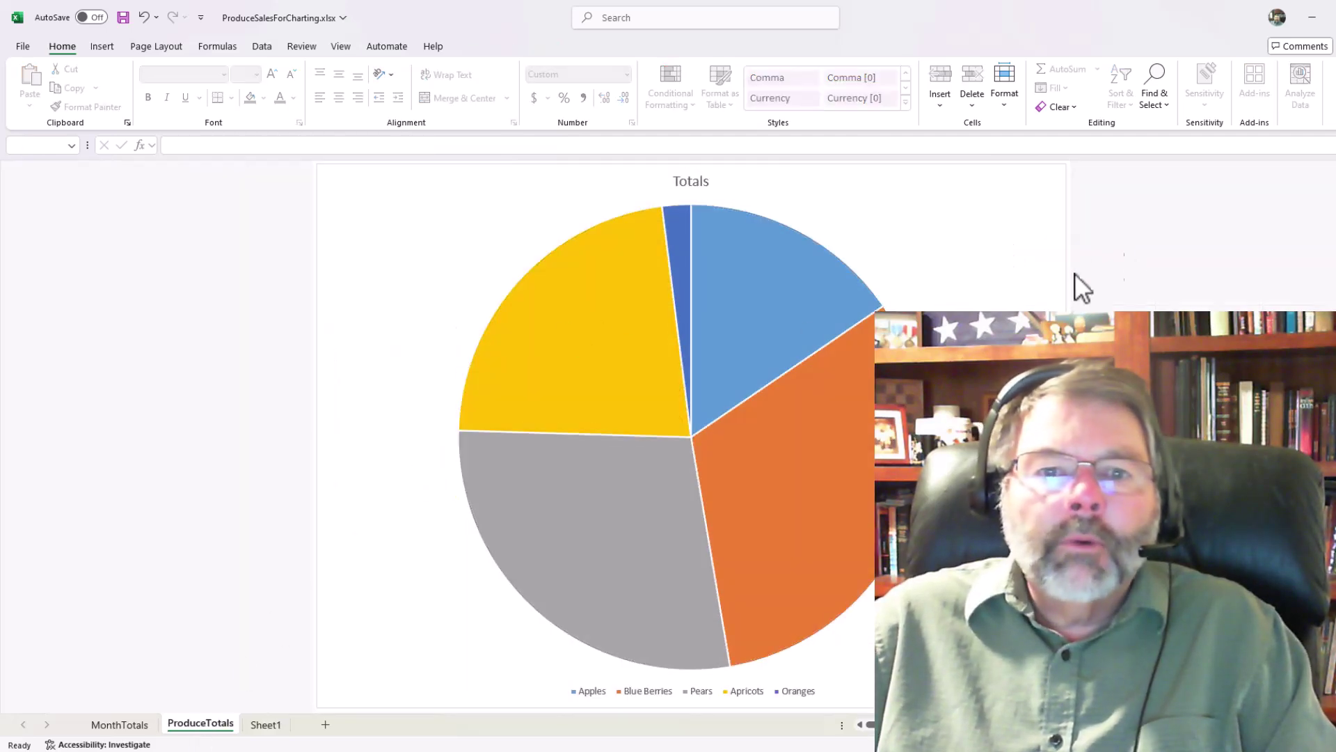
Add data labels to the pie slices on the ProduceTotals chart and open the detailed data label options
left_click(756, 315)
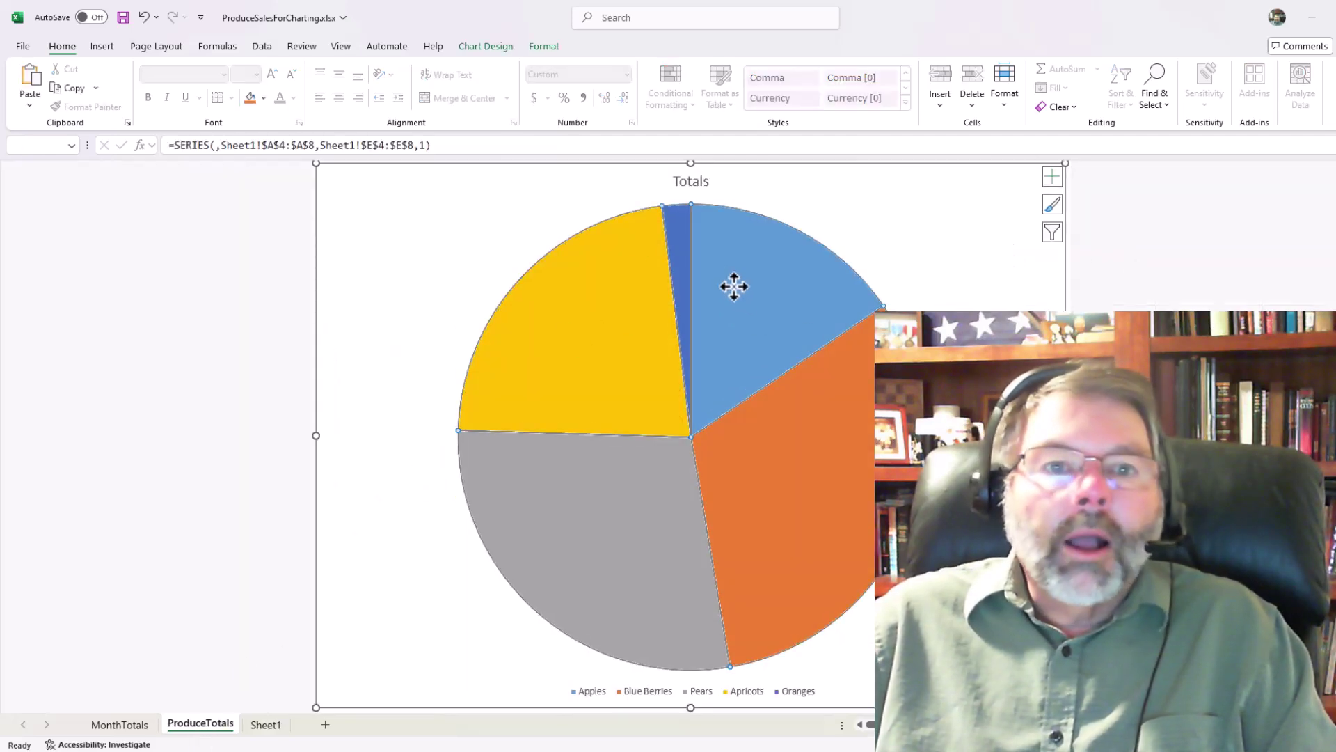
left_click(496, 46)
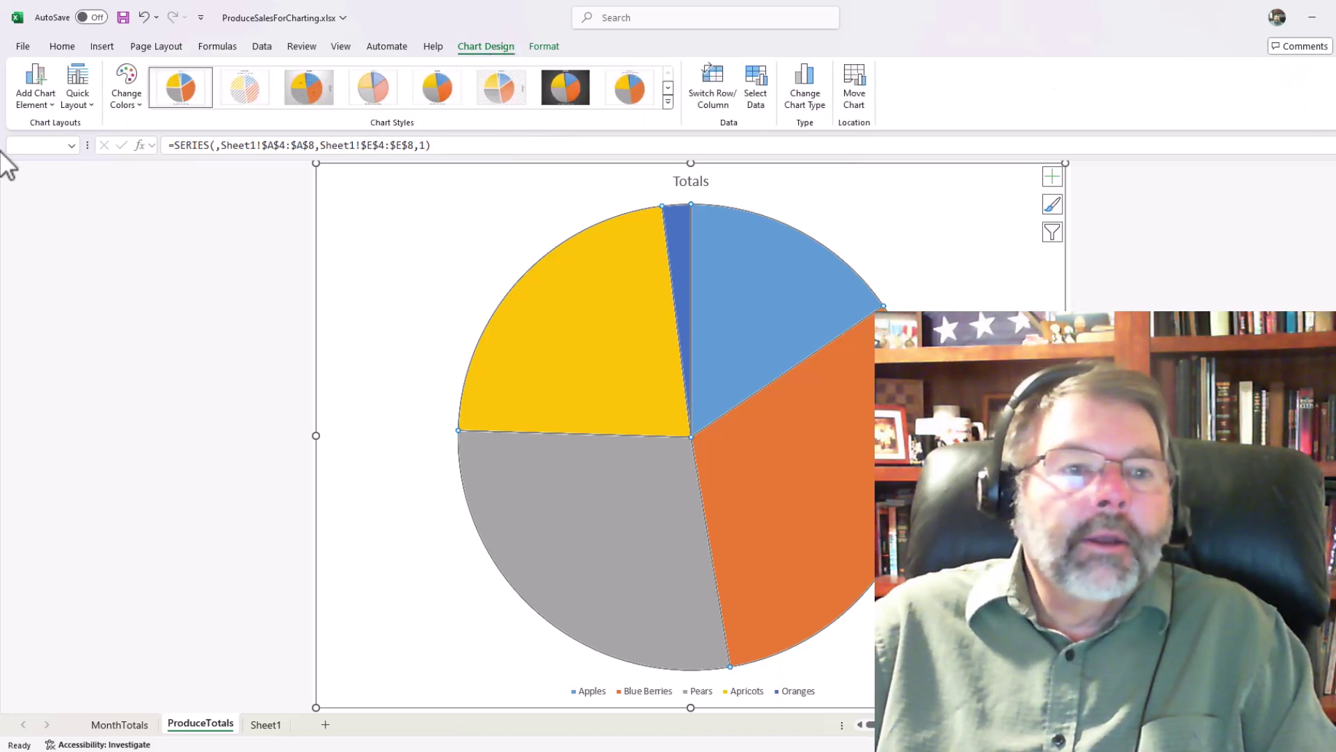
left_click(28, 98)
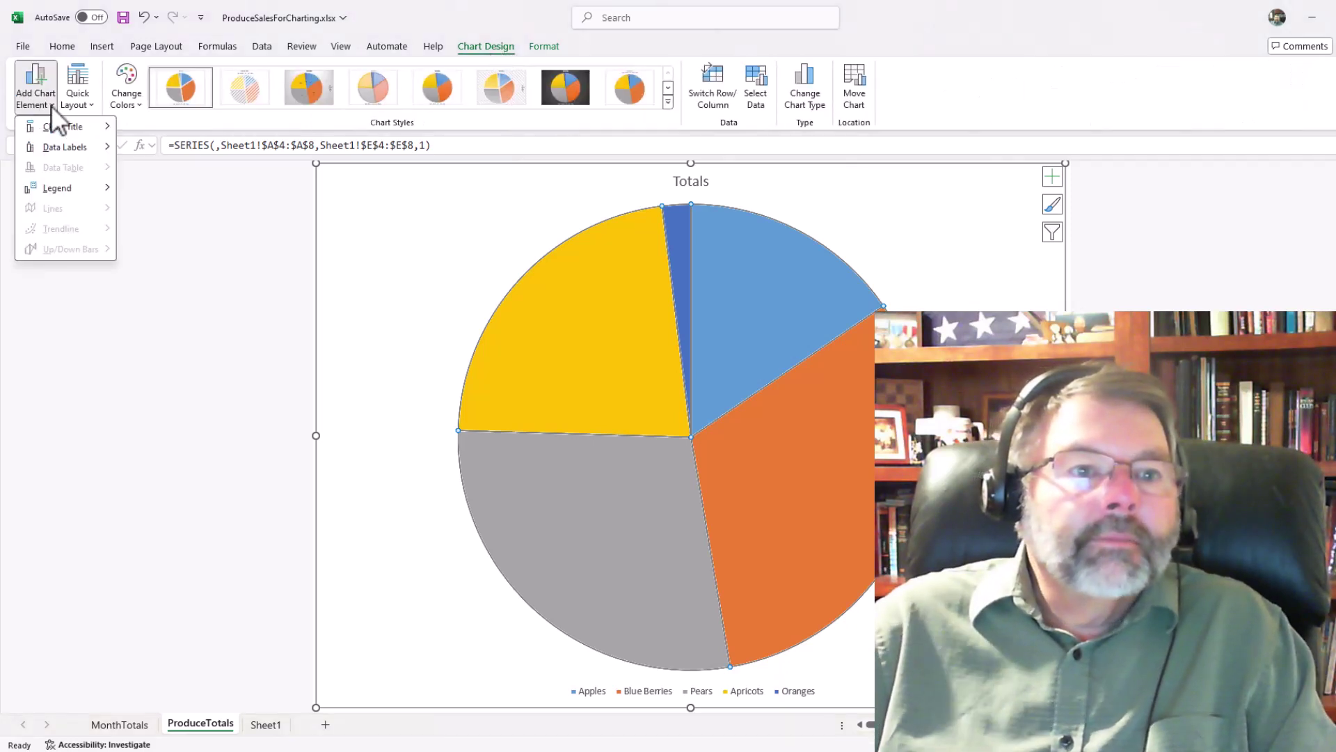
mouse_move(57, 146)
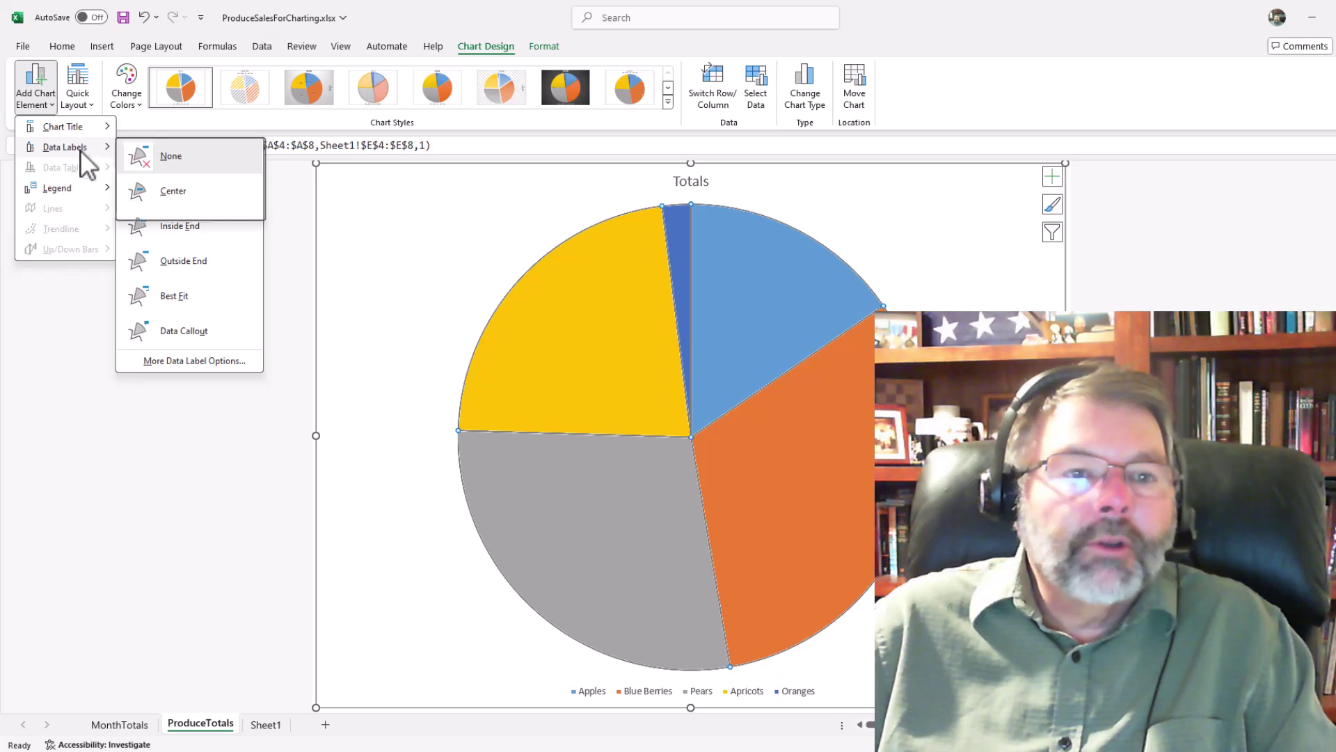
left_click(188, 359)
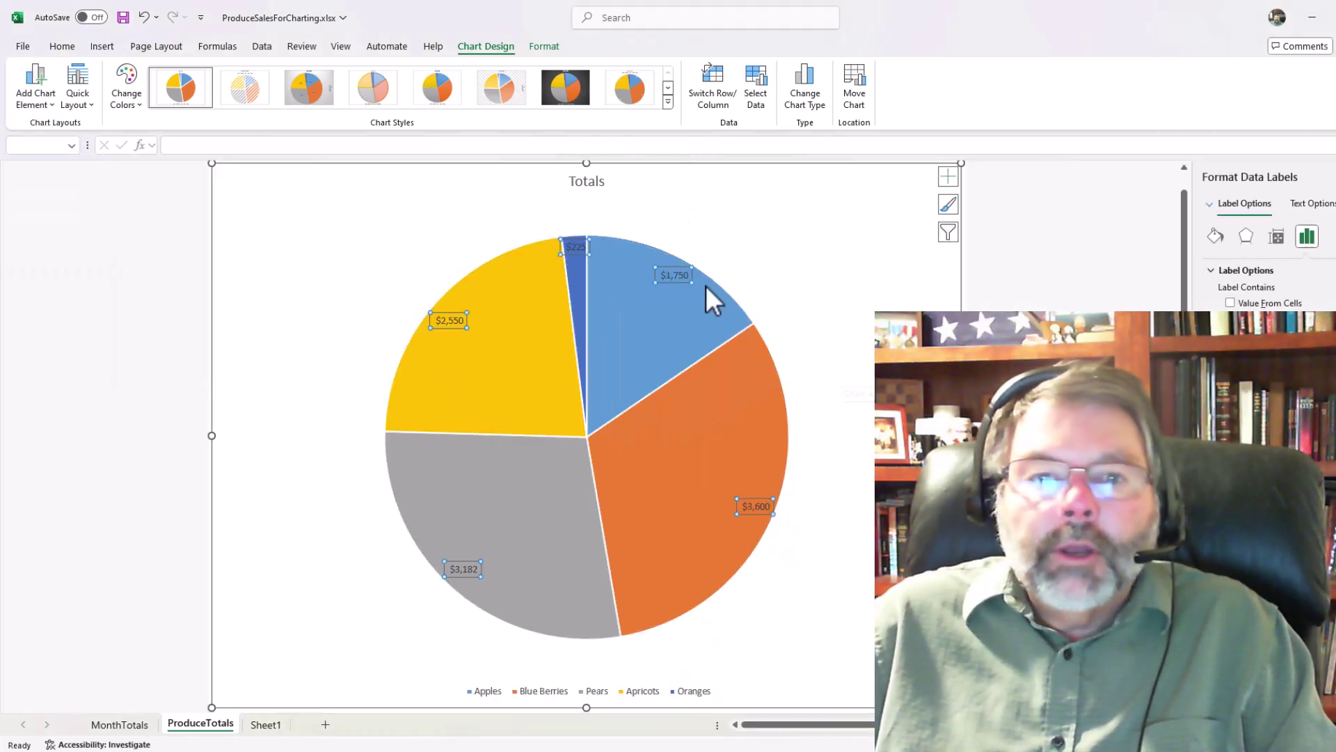
Make the pie's data labels show percentages instead of values and position them at Outside End
mouse_move(673, 290)
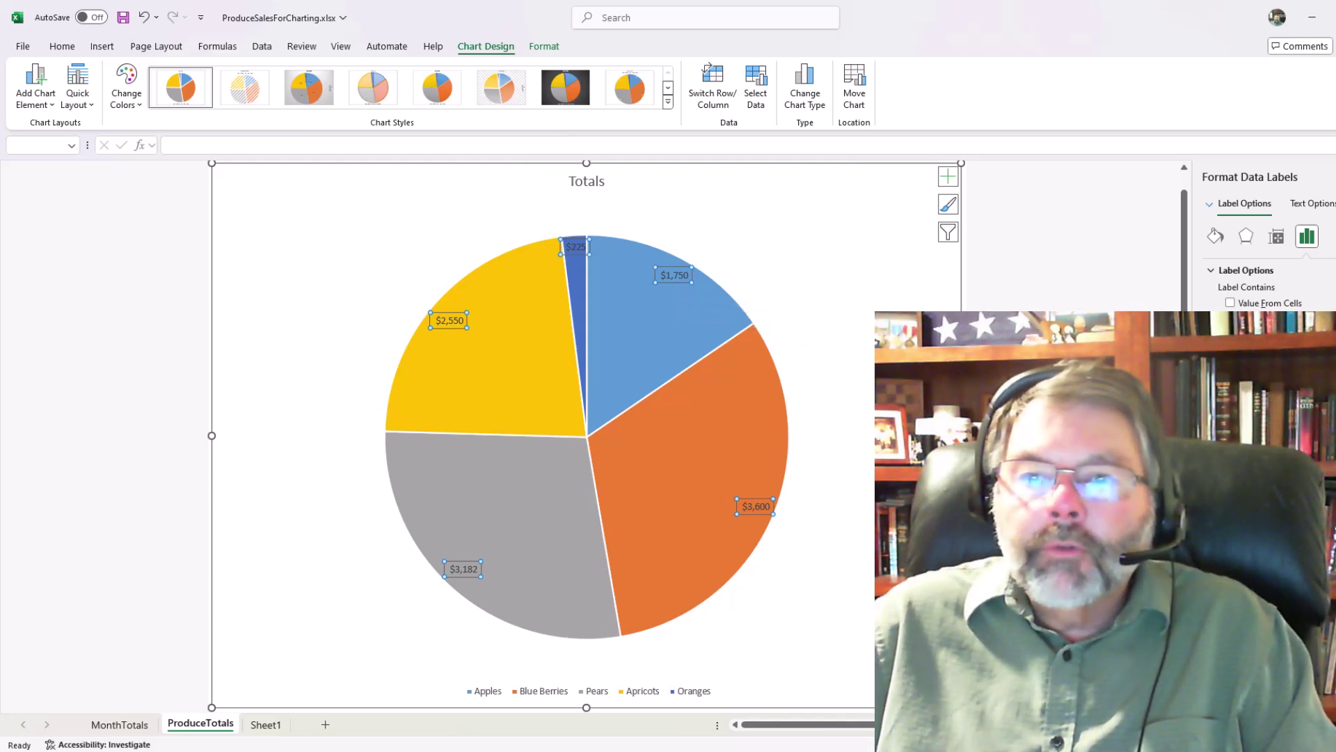
key("Delete")
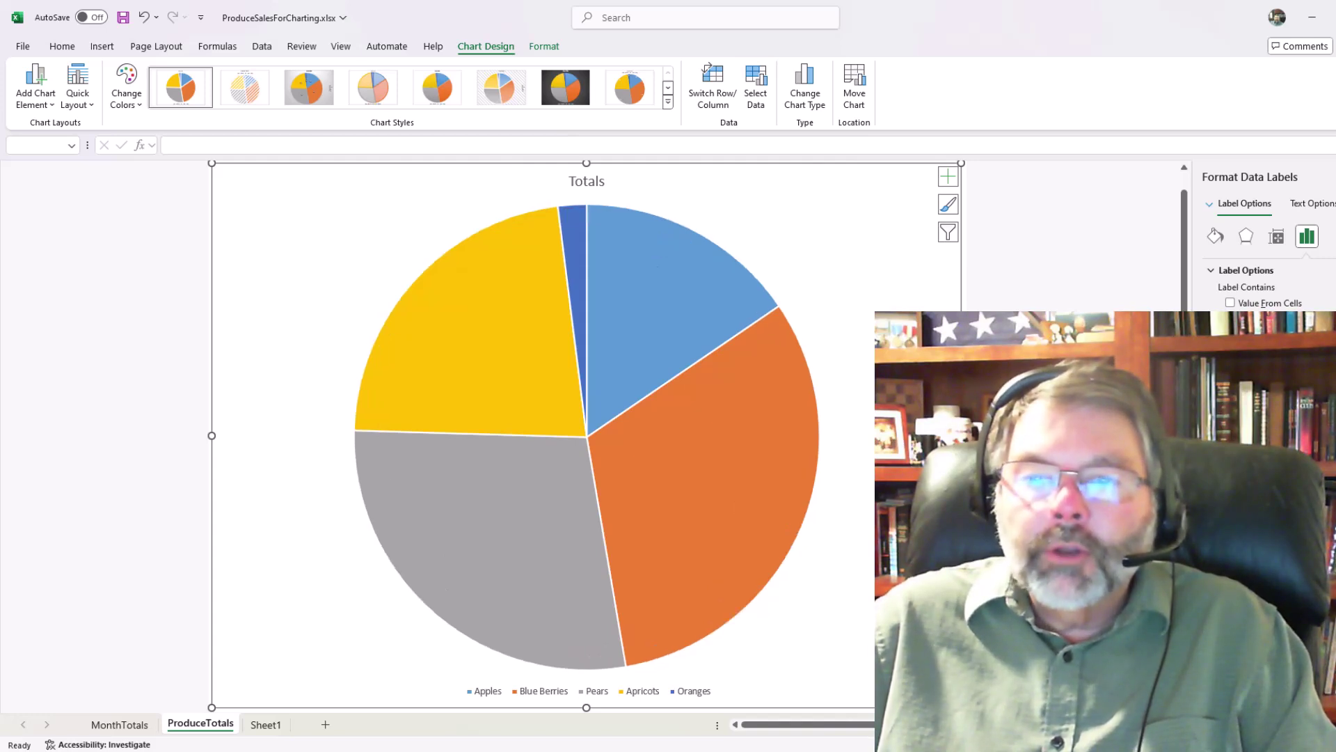
key("ctrl+z")
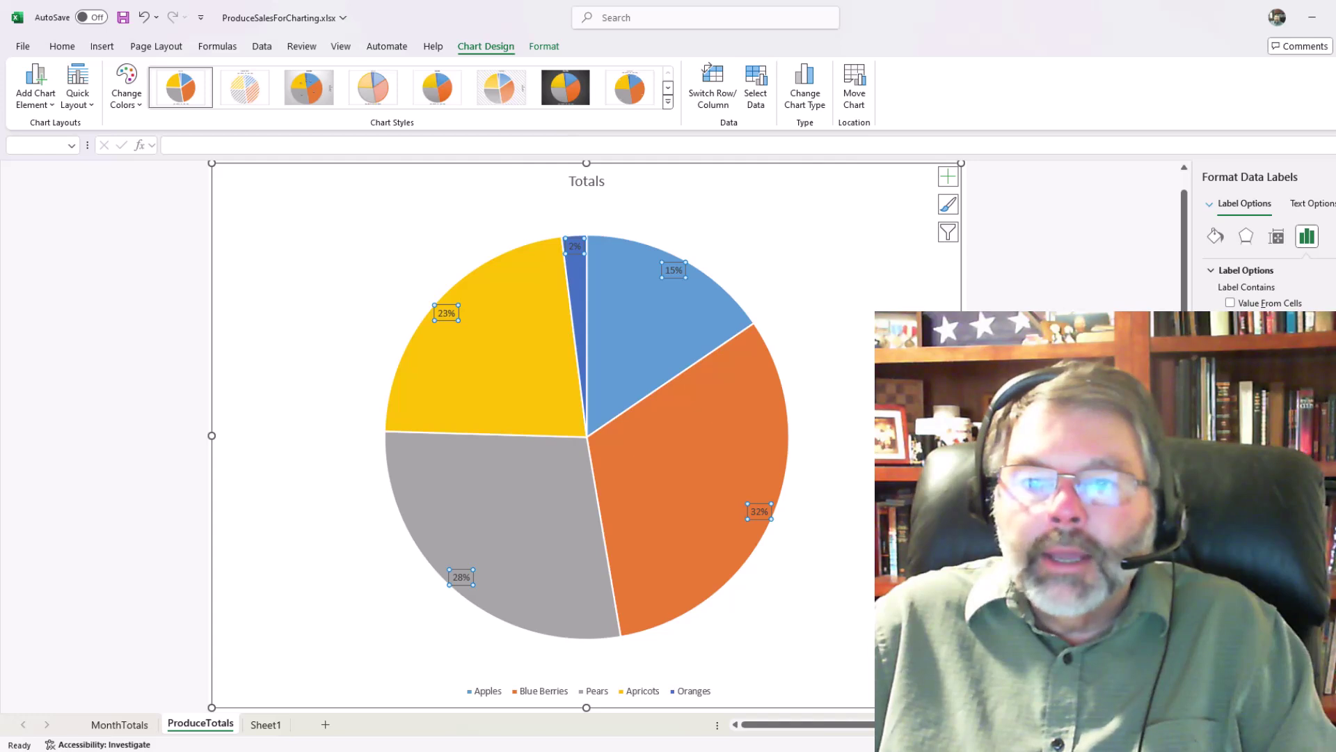
left_click(1231, 500)
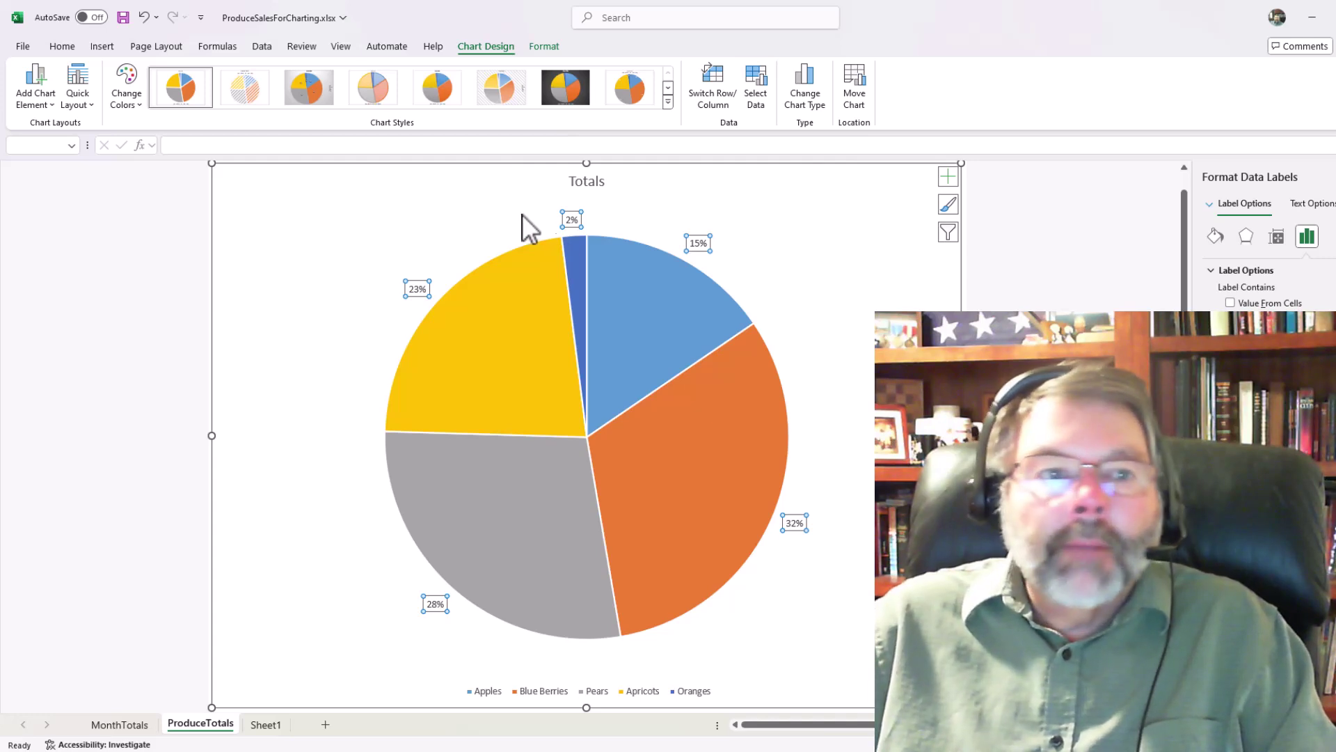
Set the font size of the pie chart's percentage labels to 12
left_click(63, 47)
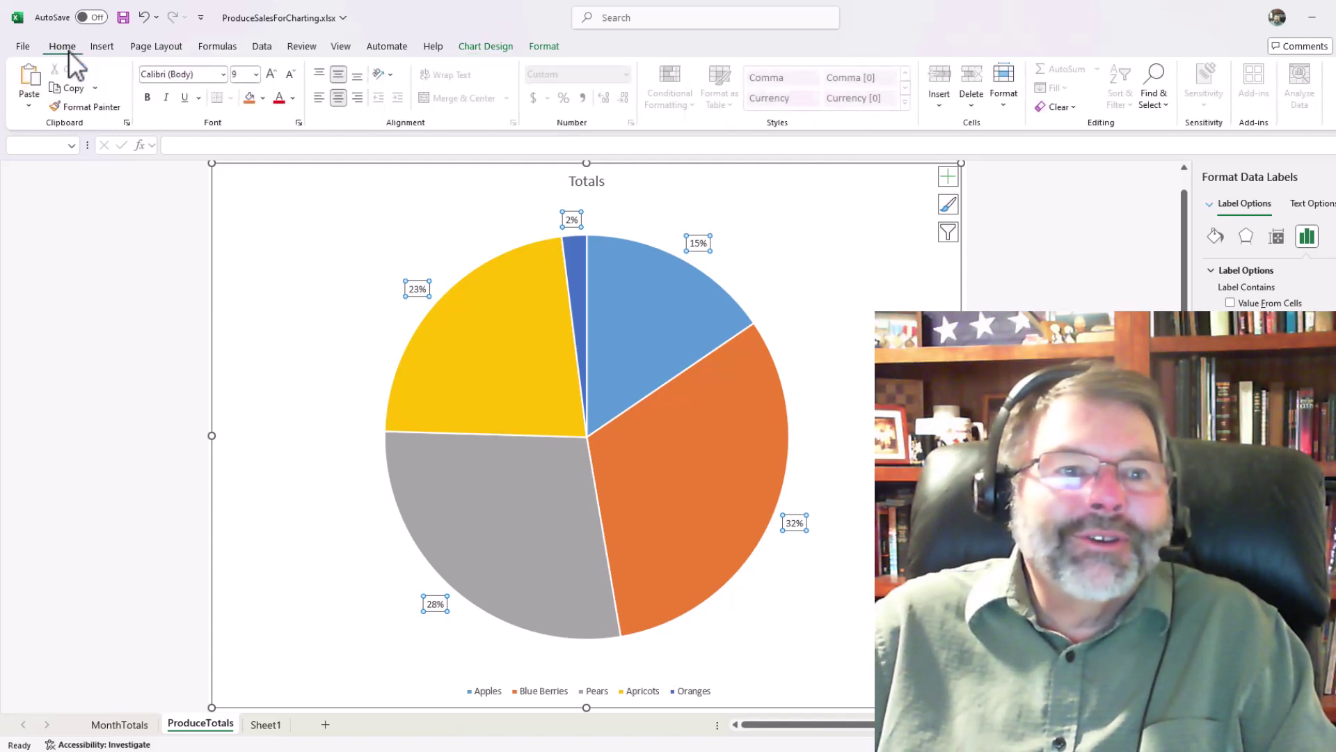
left_click(256, 75)
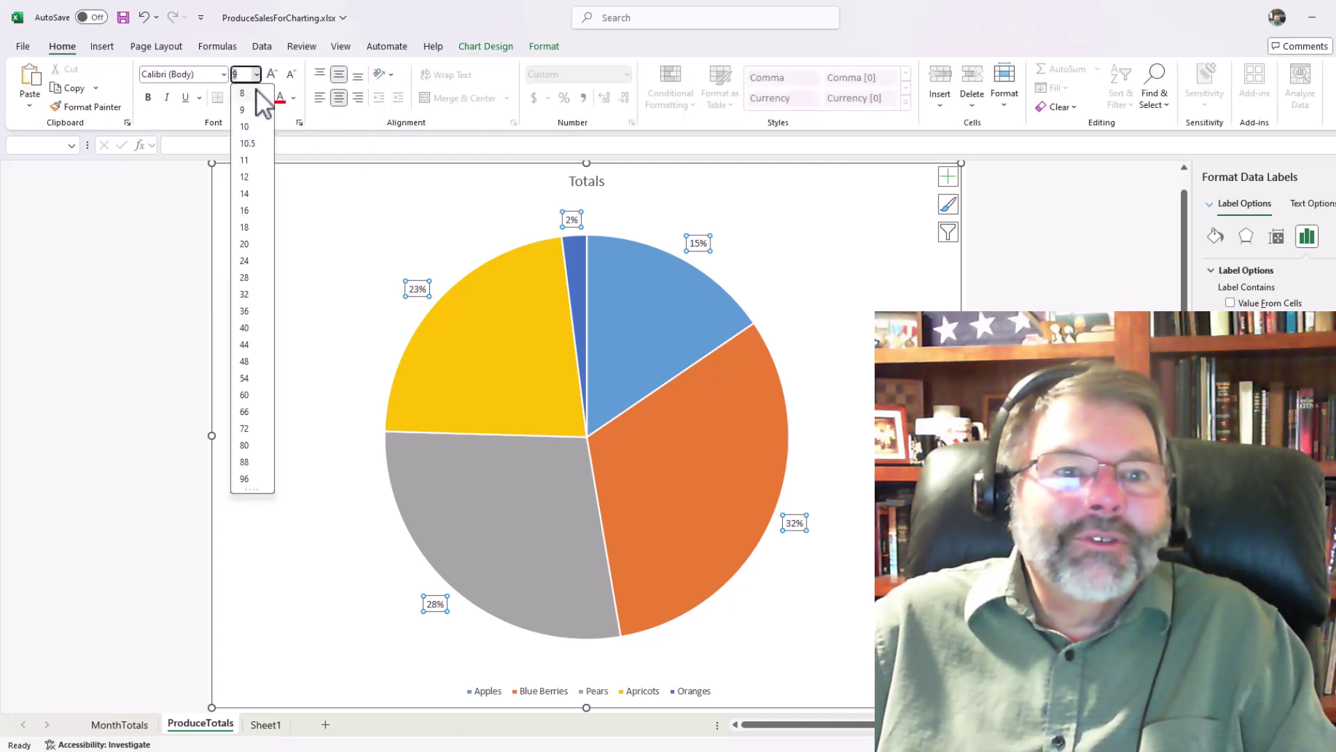
left_click(253, 178)
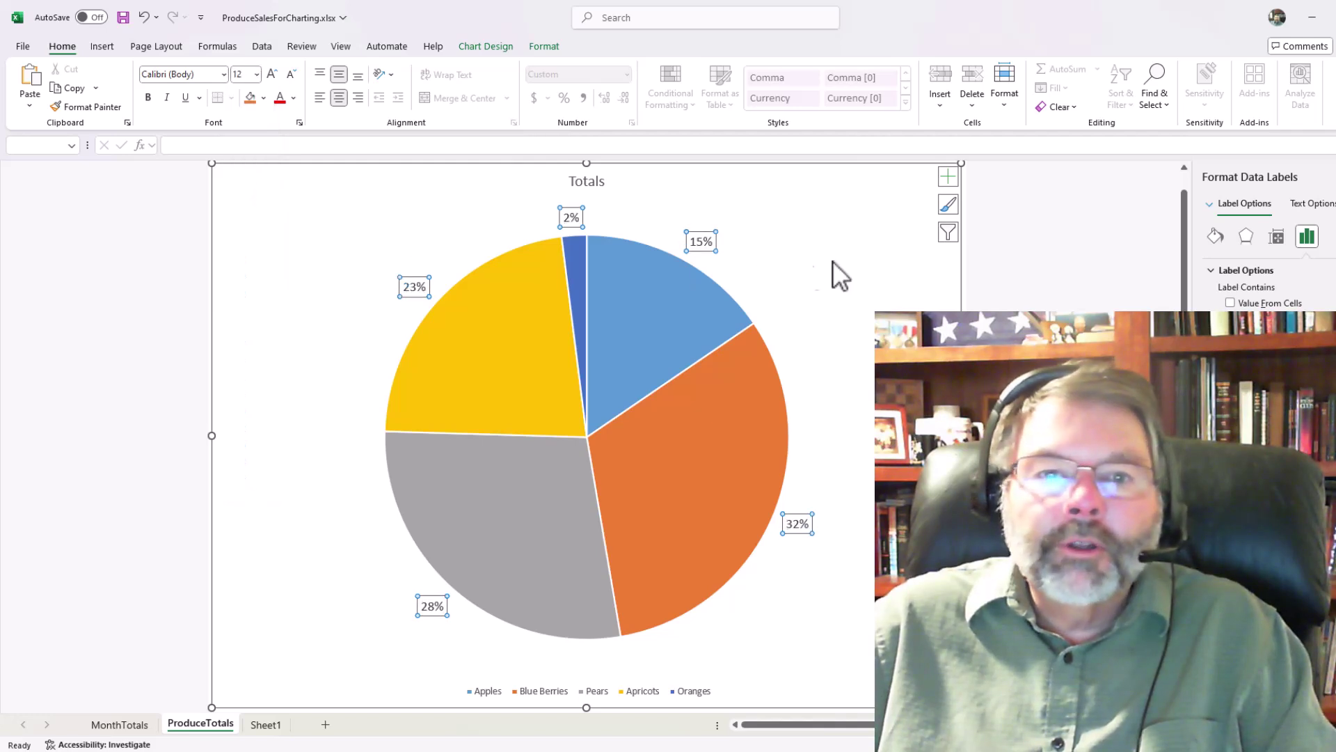
Pull only the Apricots slice outward from the rest of the ProduceTotals pie chart
left_click(1035, 287)
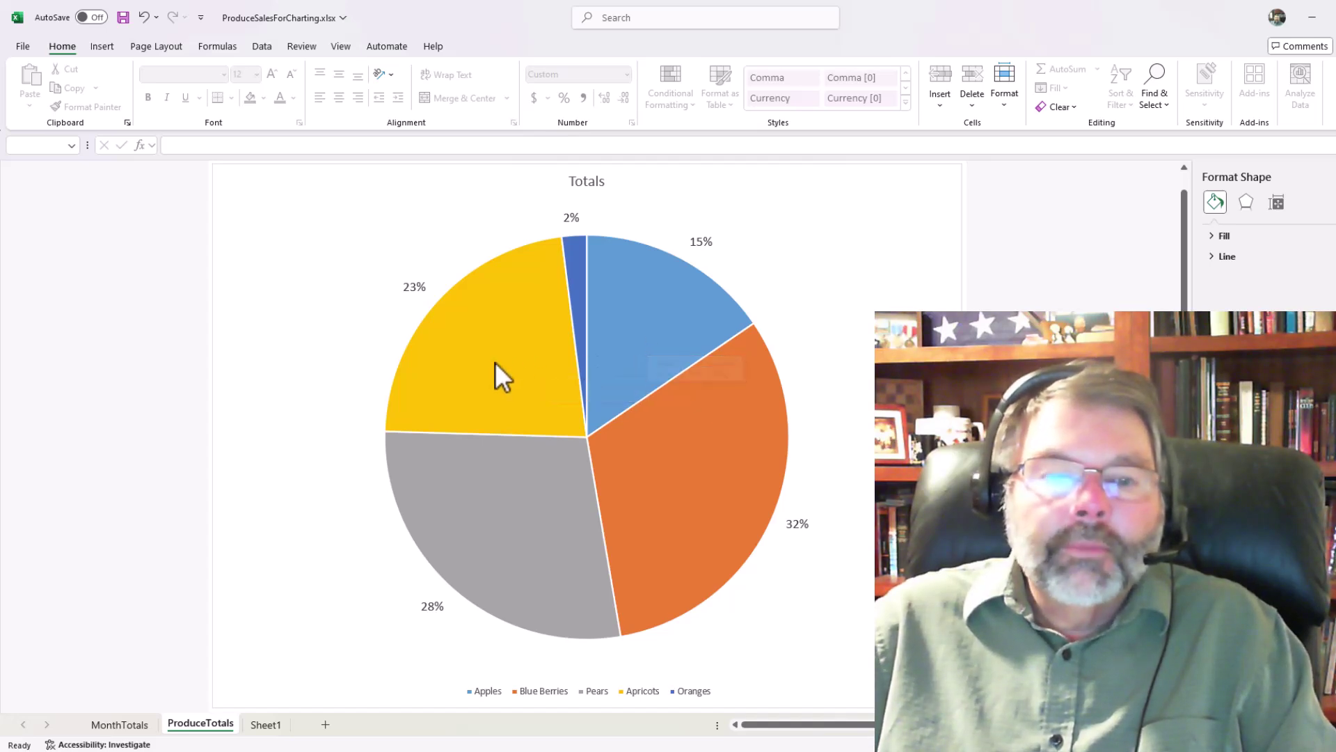
left_click(557, 358)
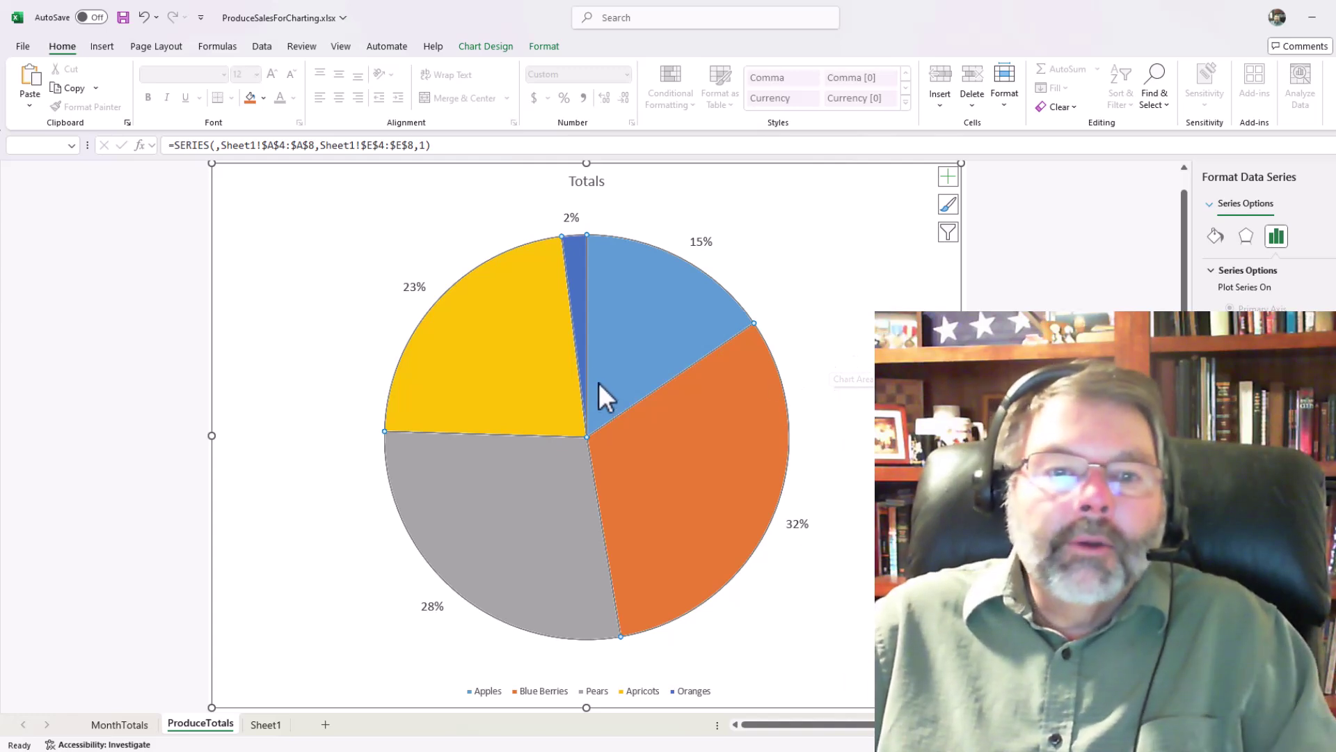
left_click(491, 336)
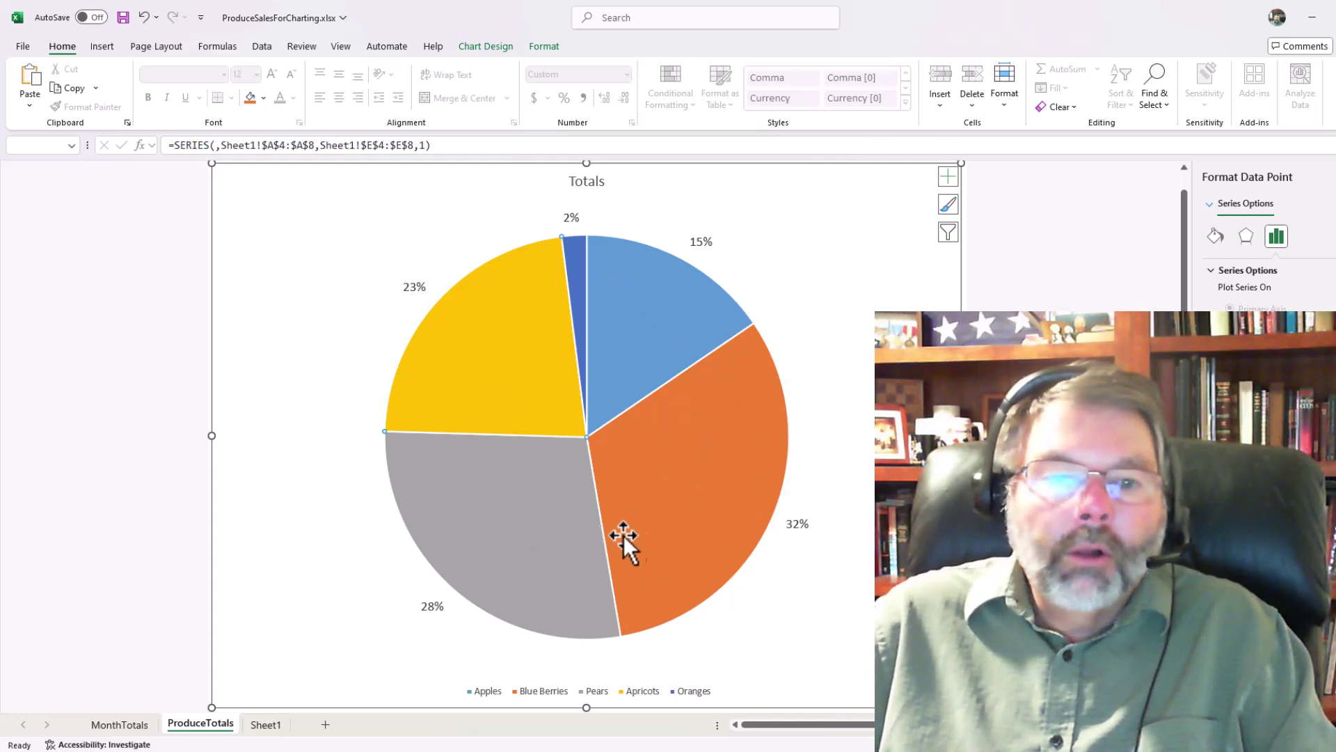
mouse_move(528, 370)
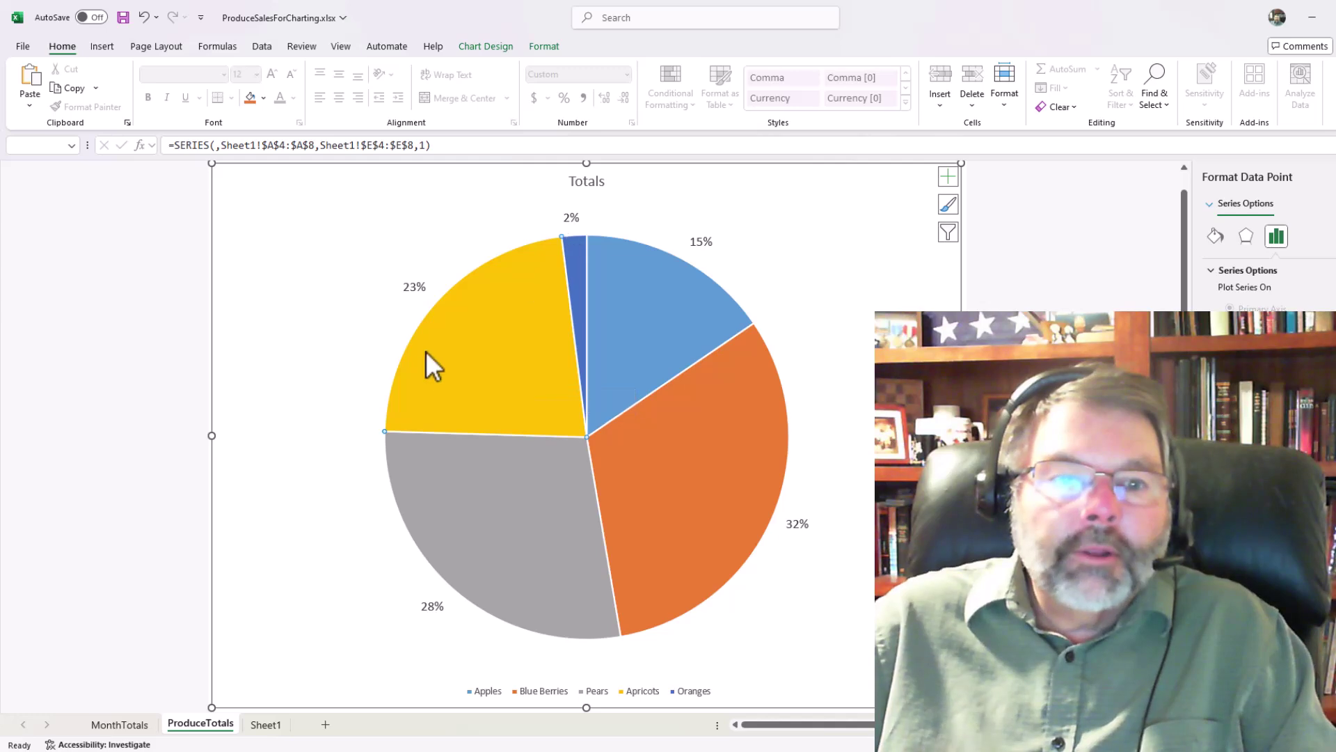
left_click_drag(511, 383, 482, 355)
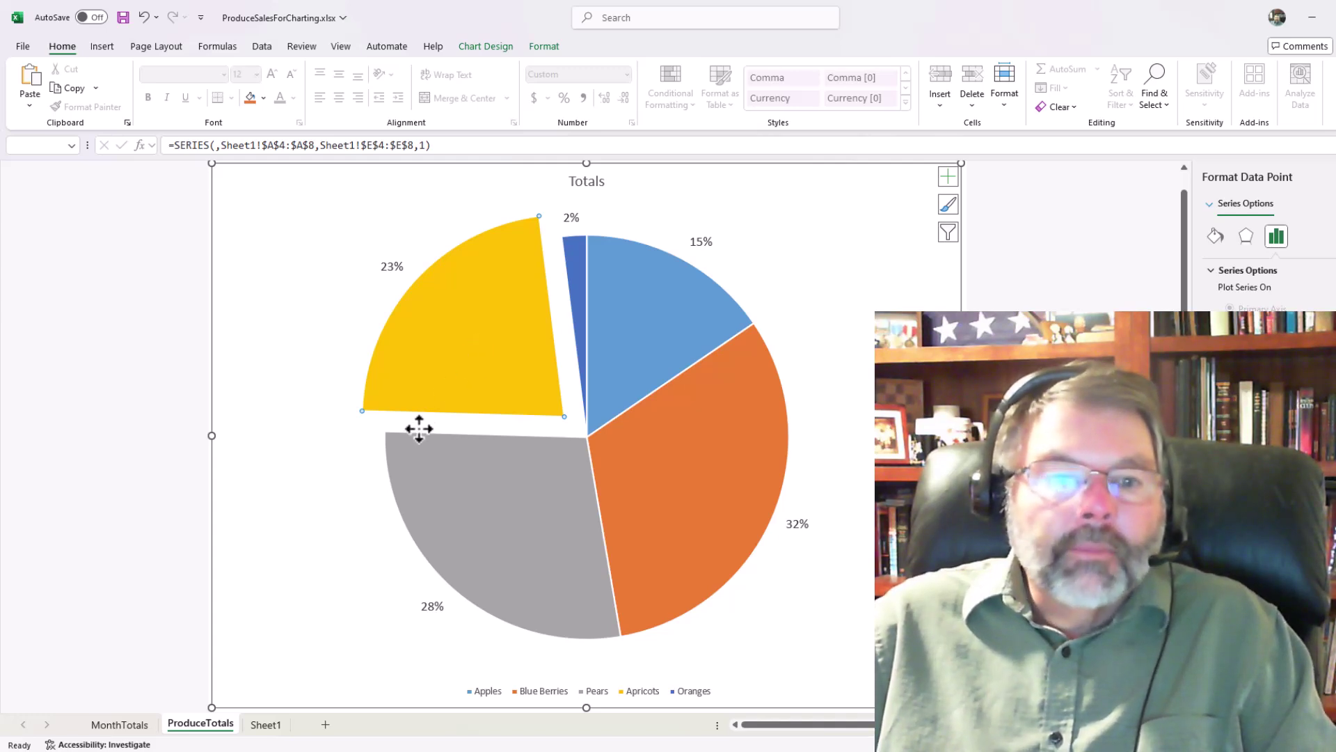
Check the January column on the MonthTotals chart and set the January Apples sales on Sheet1 to 2500
left_click(122, 724)
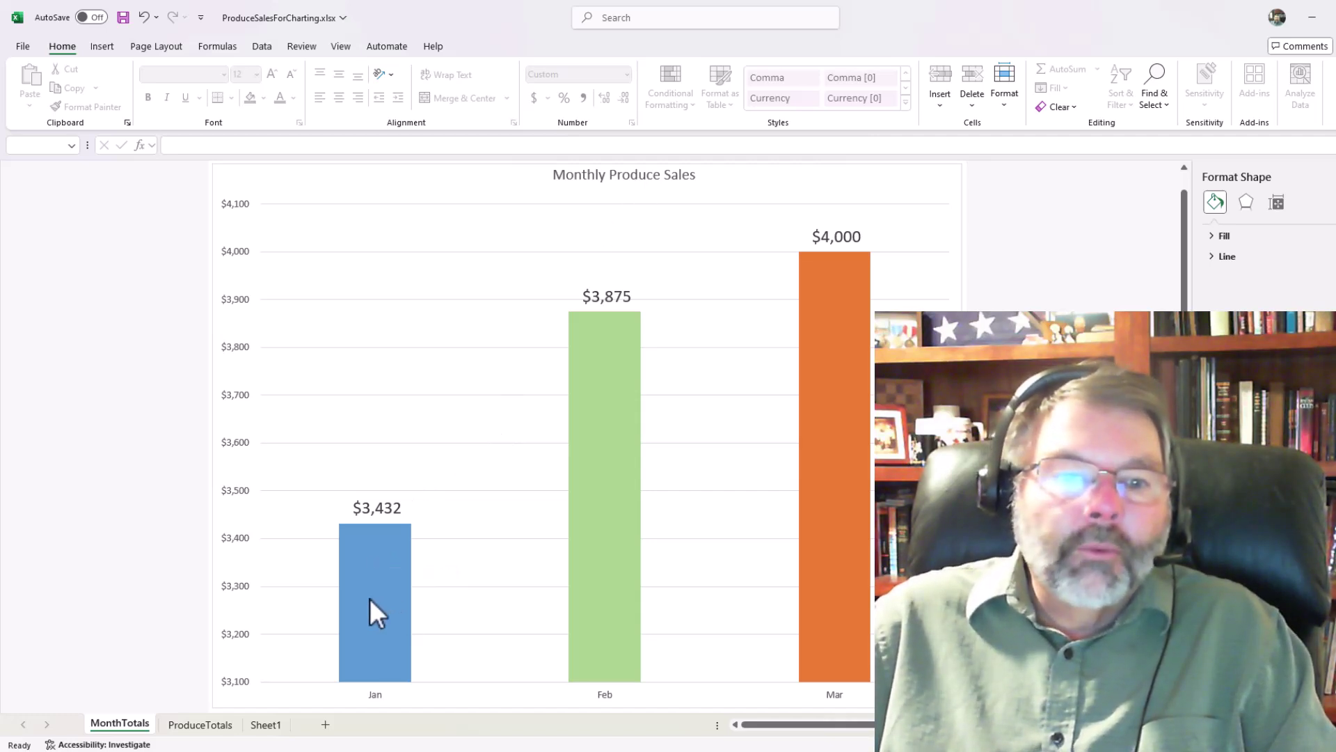
mouse_move(383, 566)
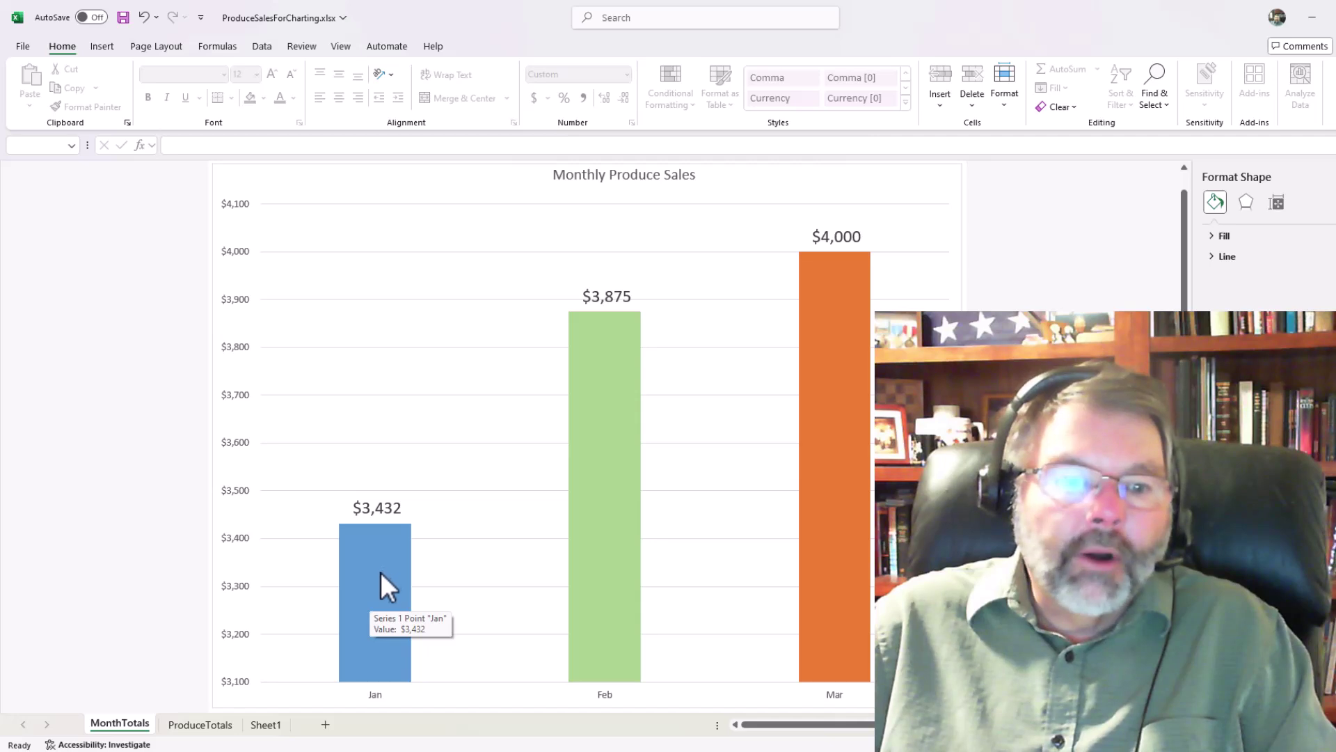
left_click(265, 725)
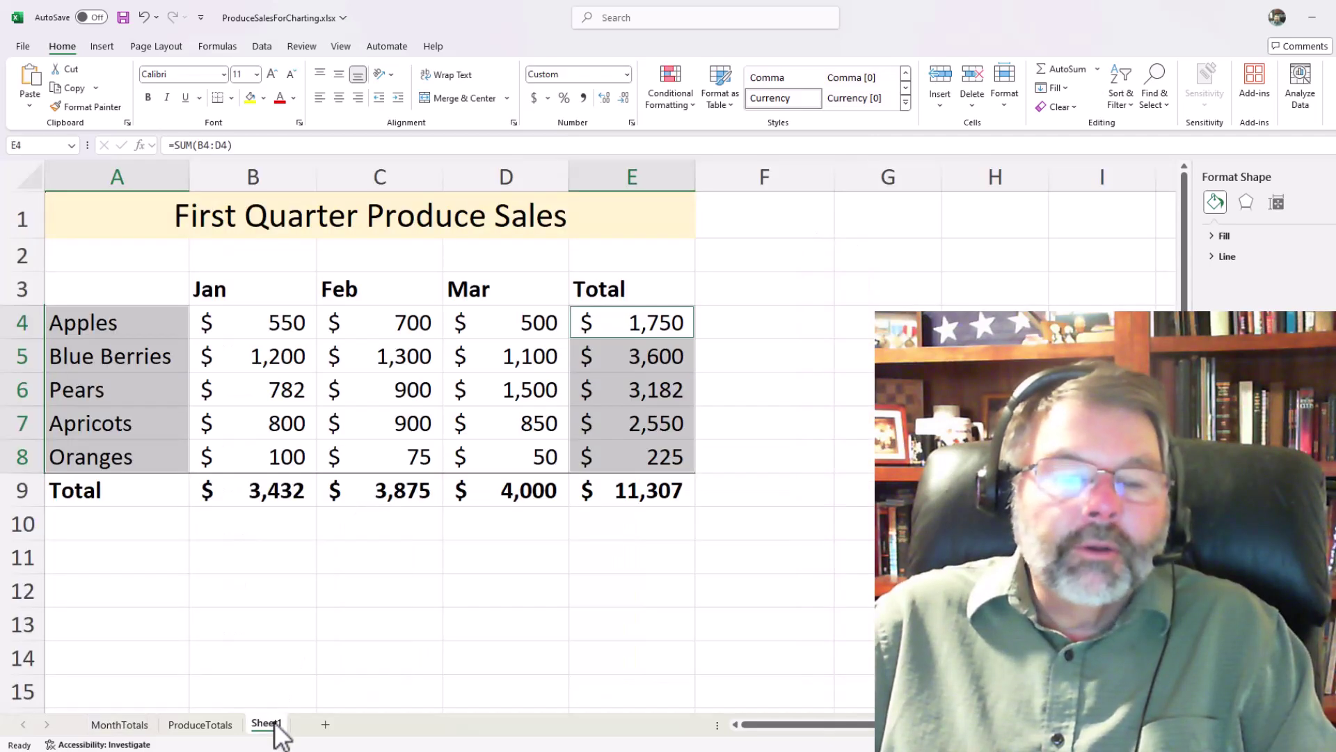
left_click(269, 323)
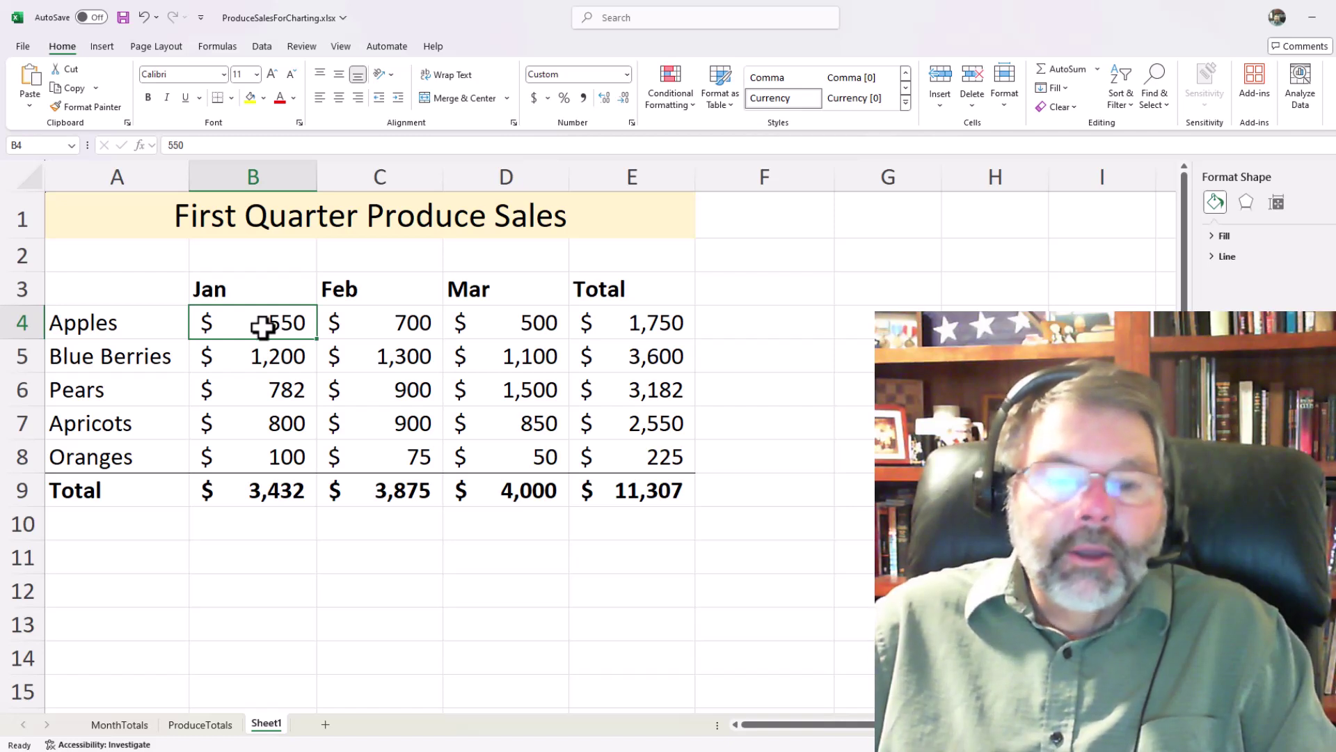
type("2500")
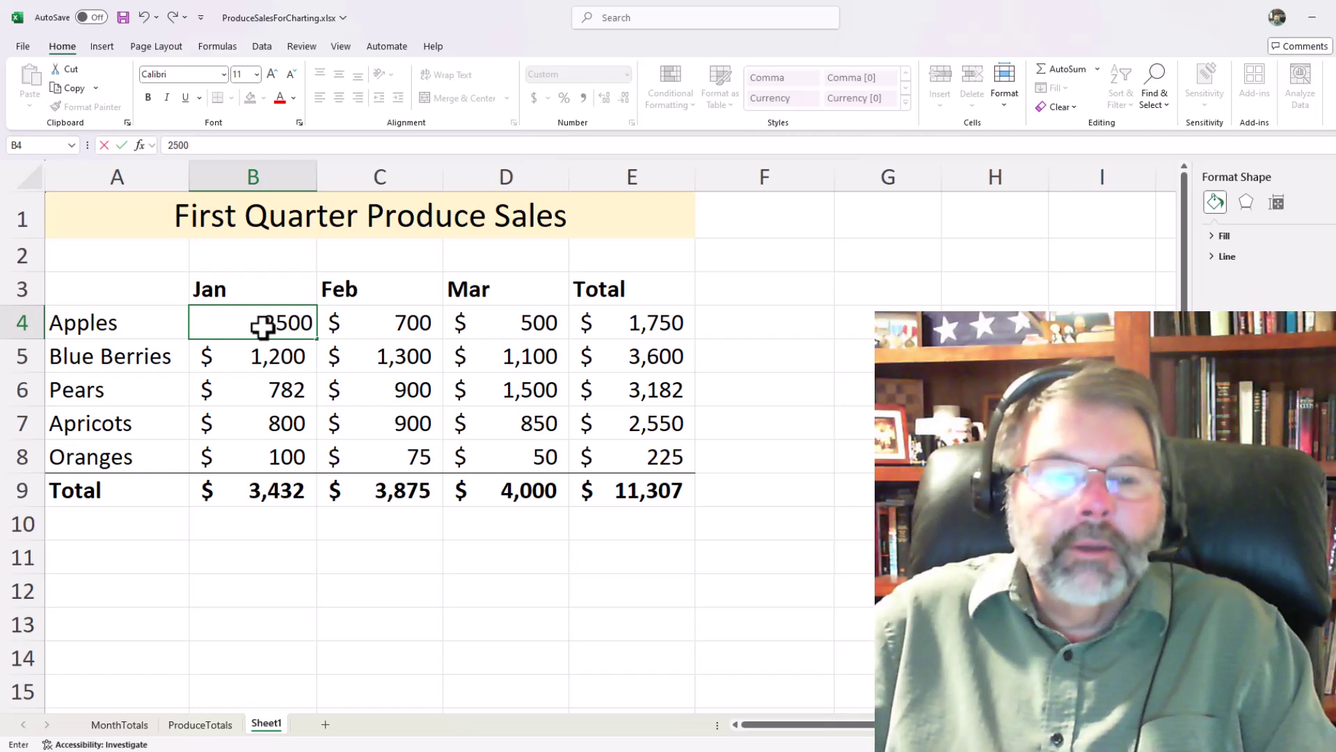
key("Return")
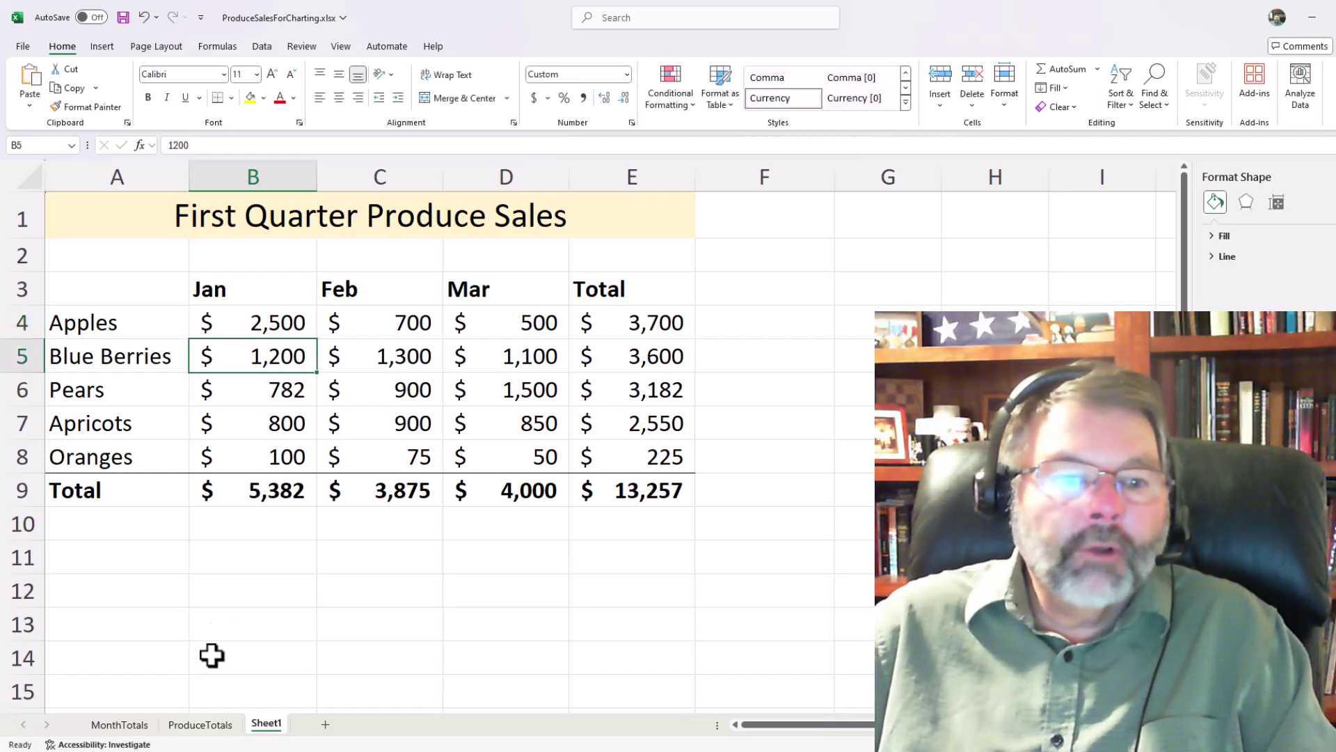
Examine how the ProduceTotals pie and the MonthTotals January column reflect the changed Apples figure, and return to the Sheet1 data
left_click(212, 725)
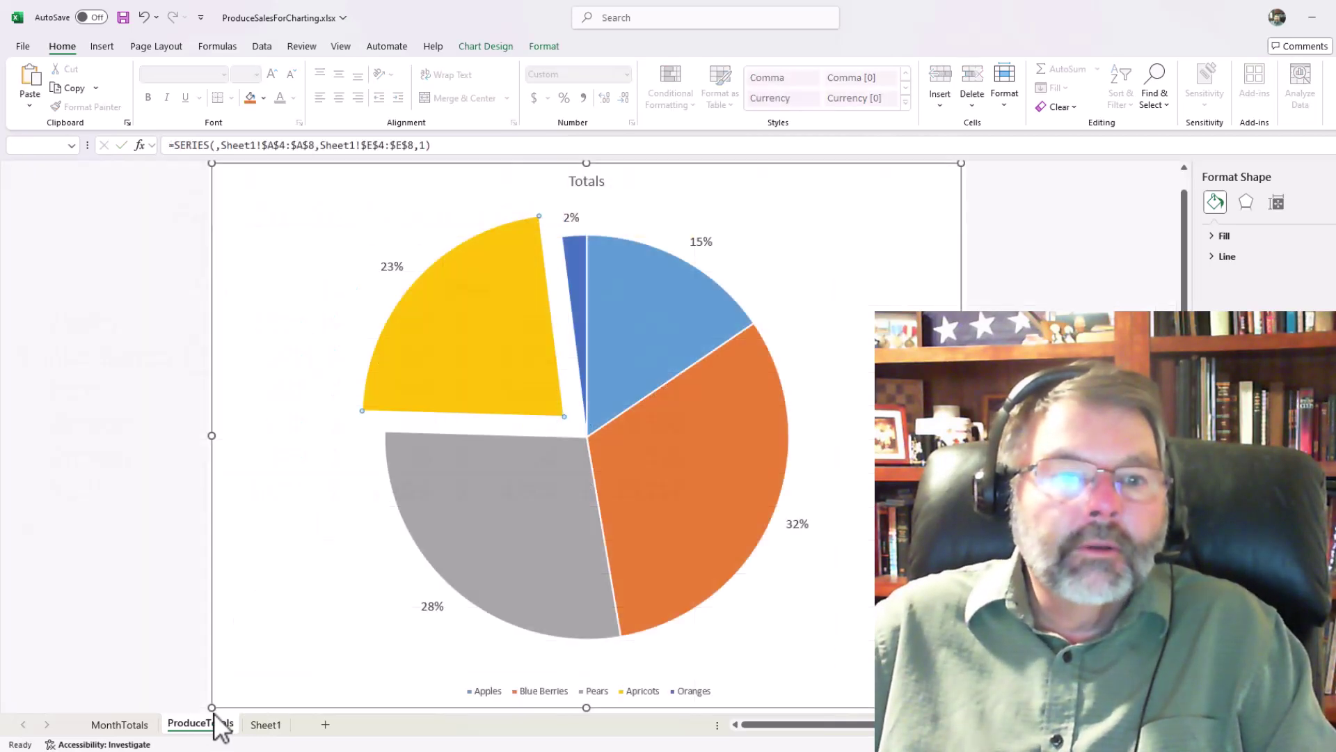
left_click(129, 724)
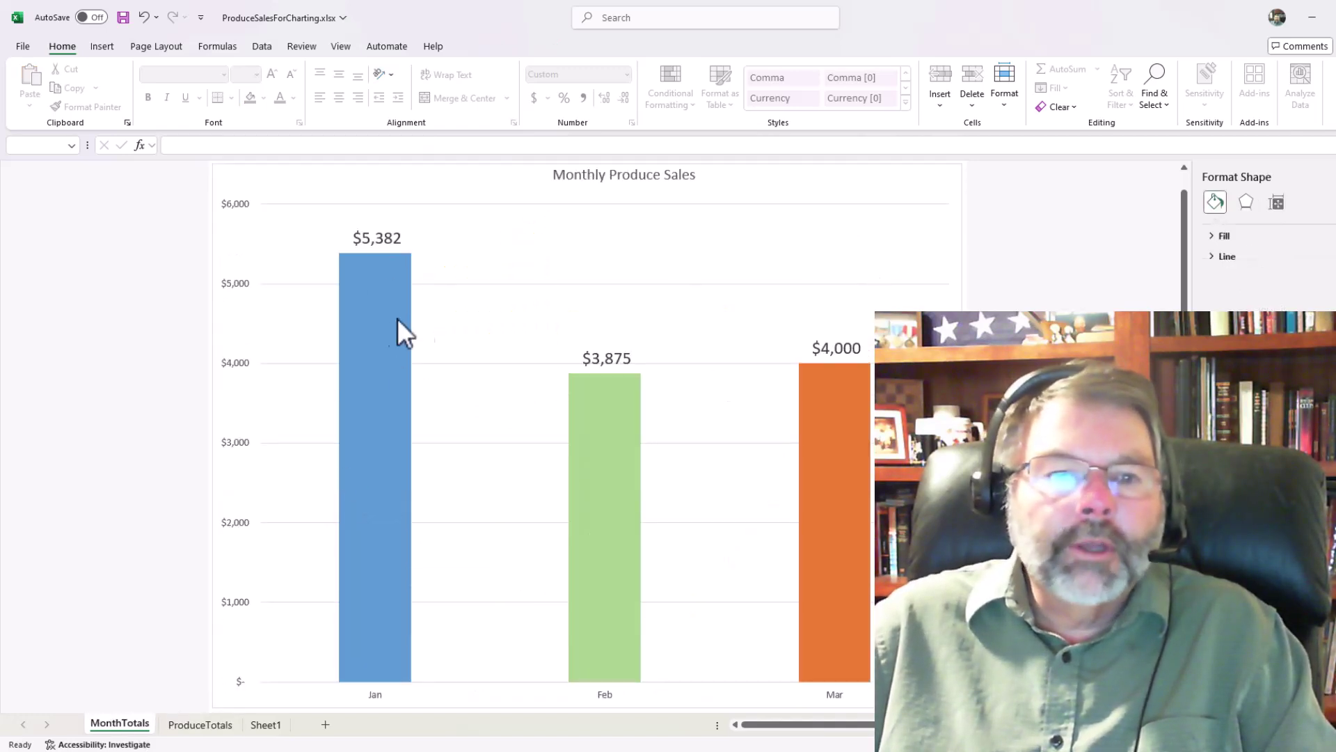
mouse_move(362, 327)
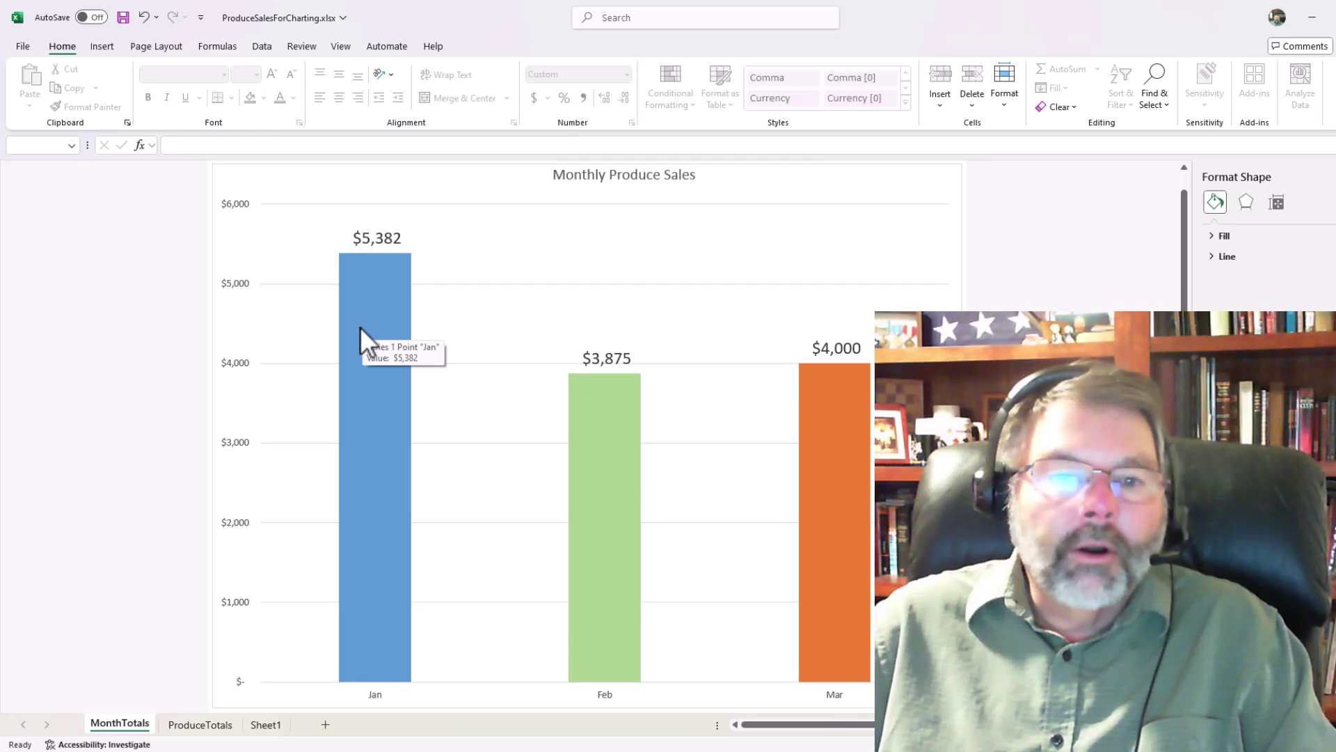
left_click(272, 729)
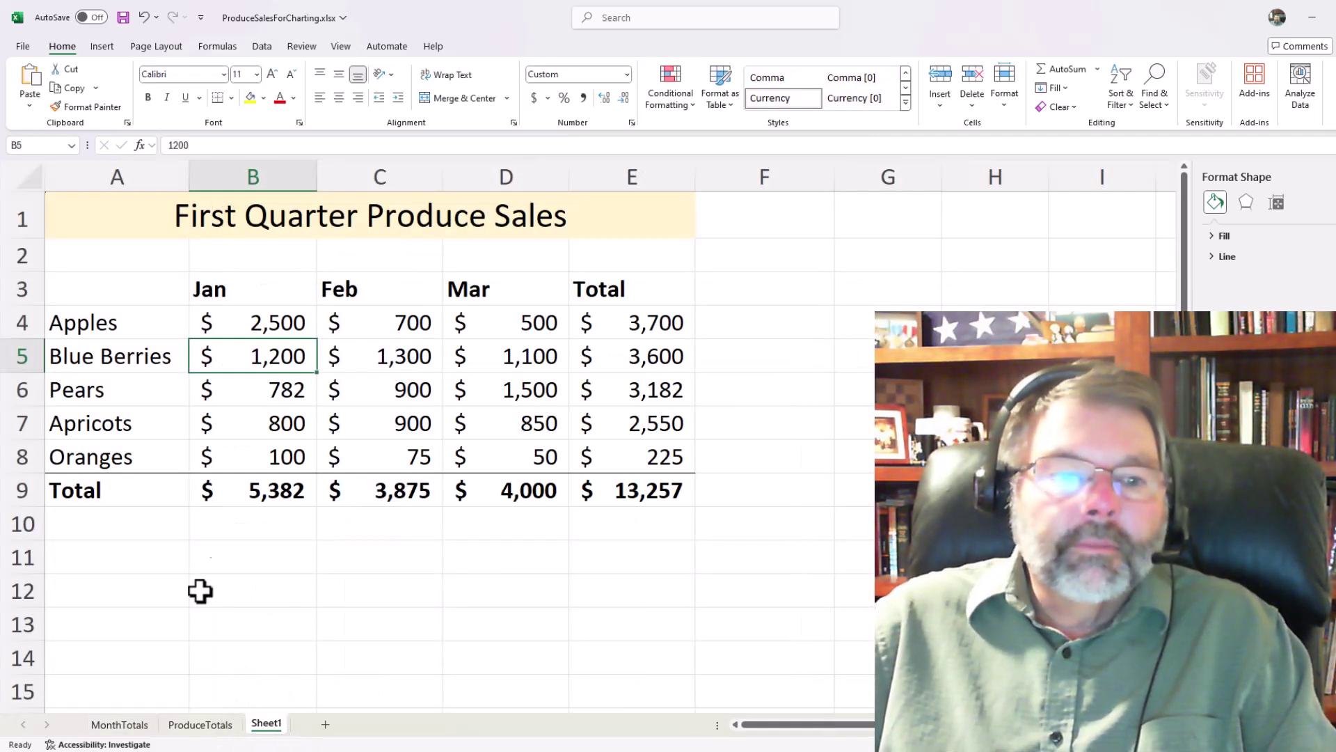
left_click(132, 727)
left_click(221, 724)
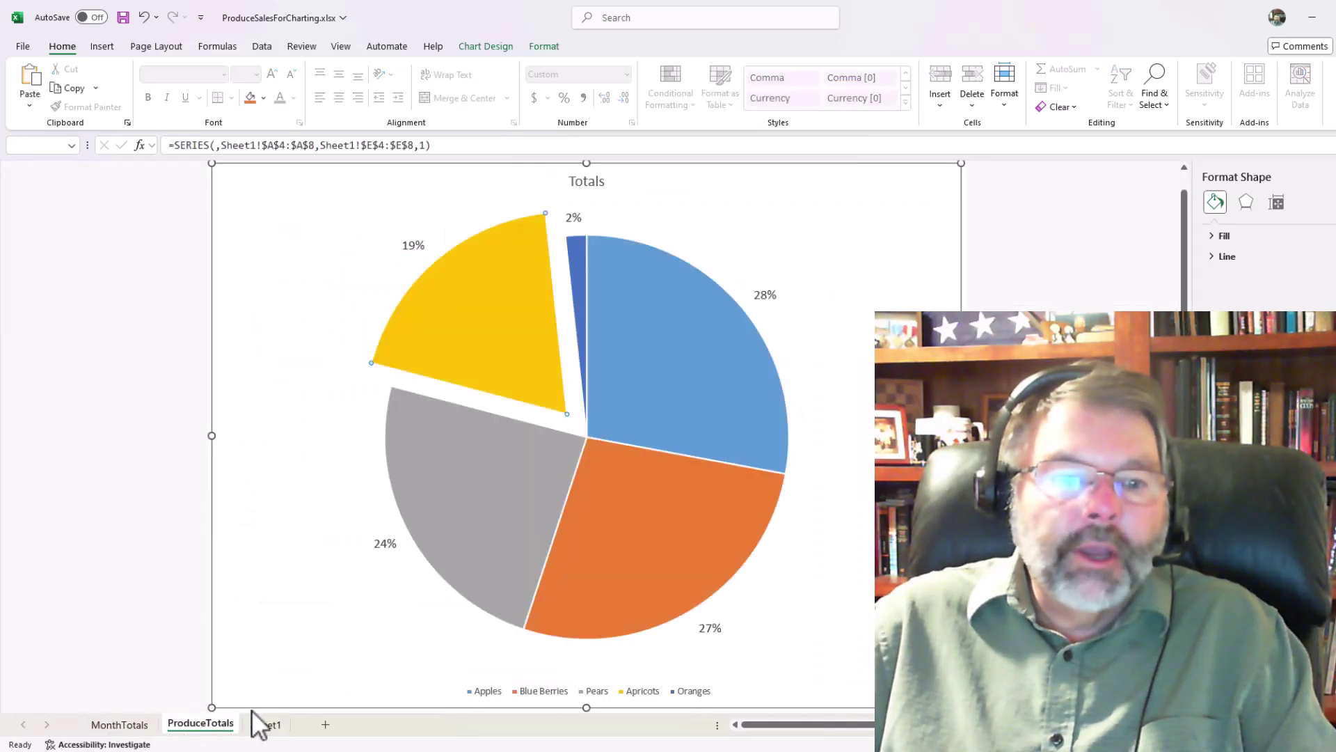
left_click(264, 726)
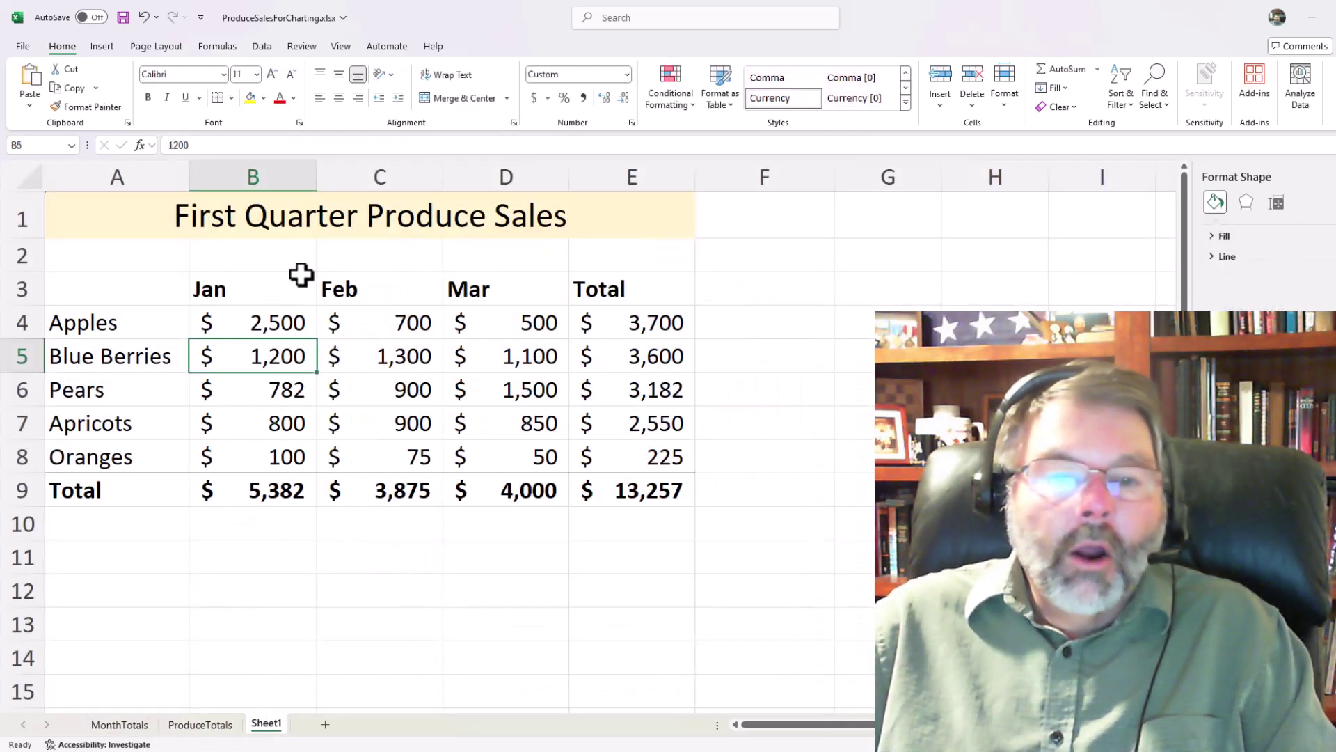